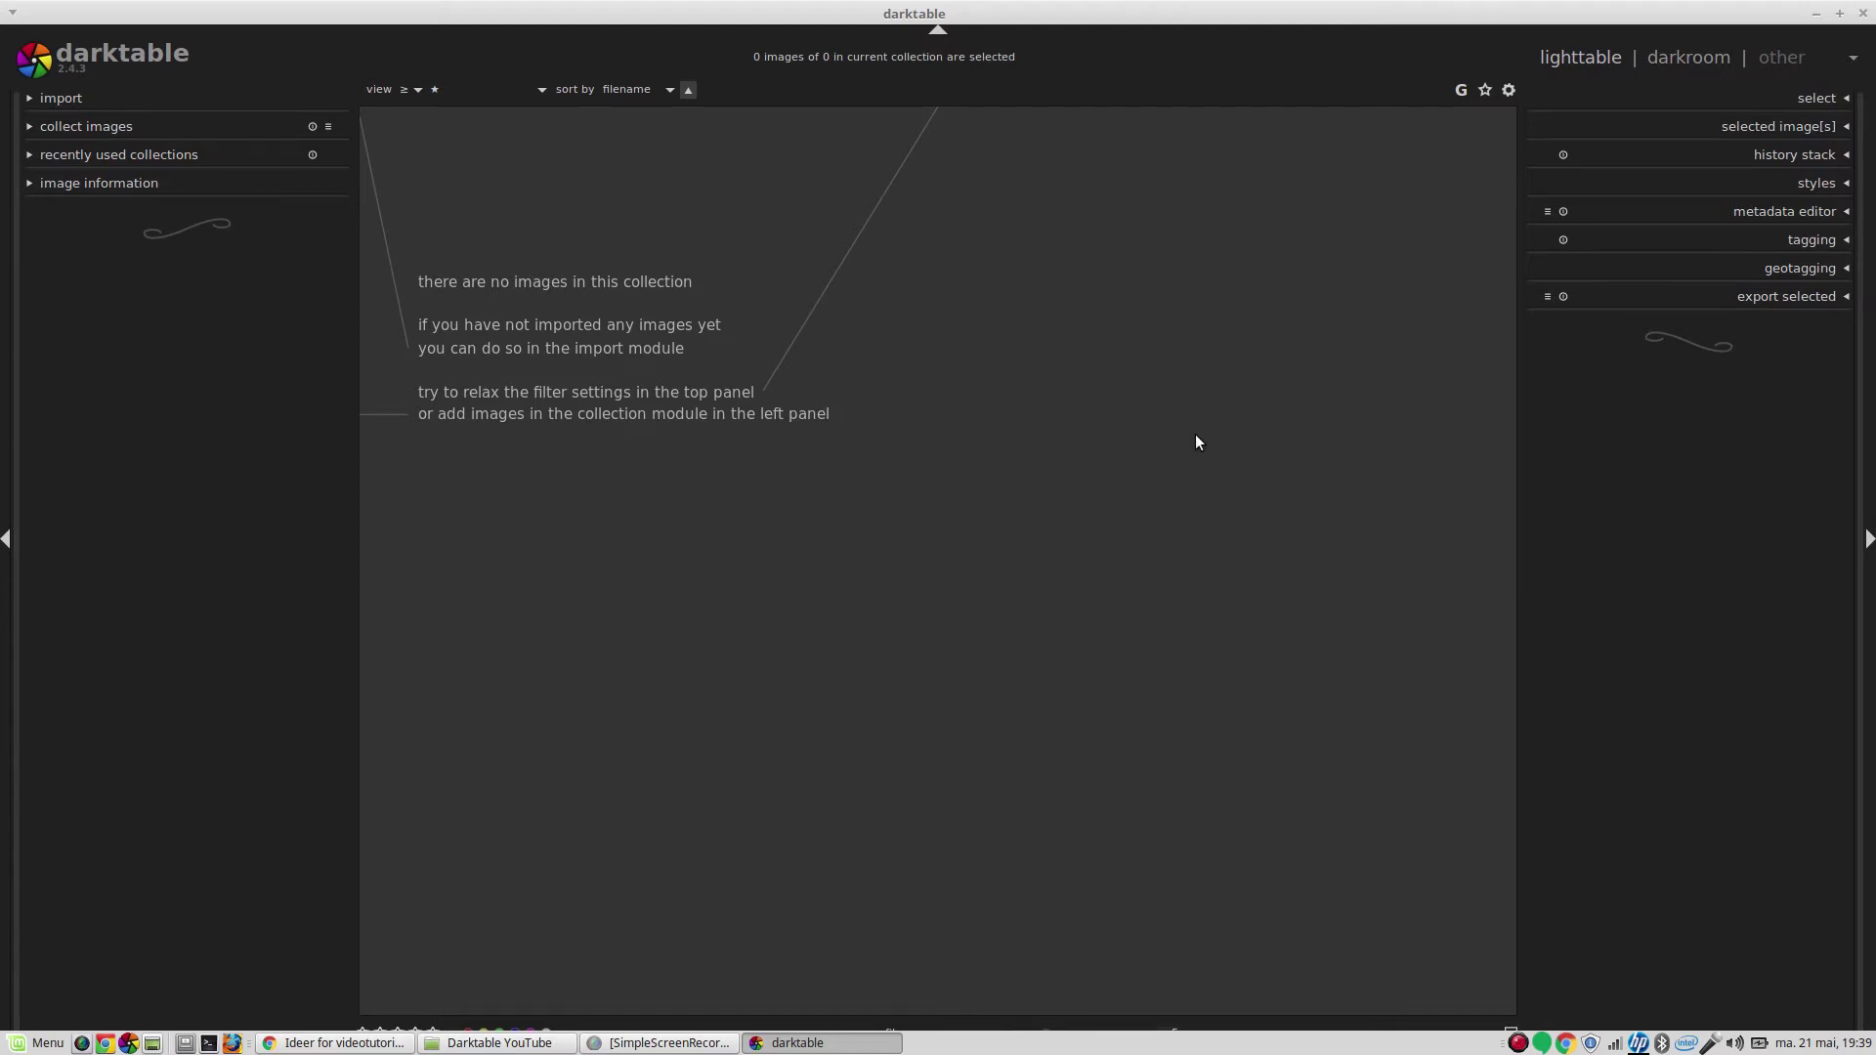
# - Import the 20161129_Demo import folder from Bilder/Darktable as a film roll
pyautogui.click(69, 97)
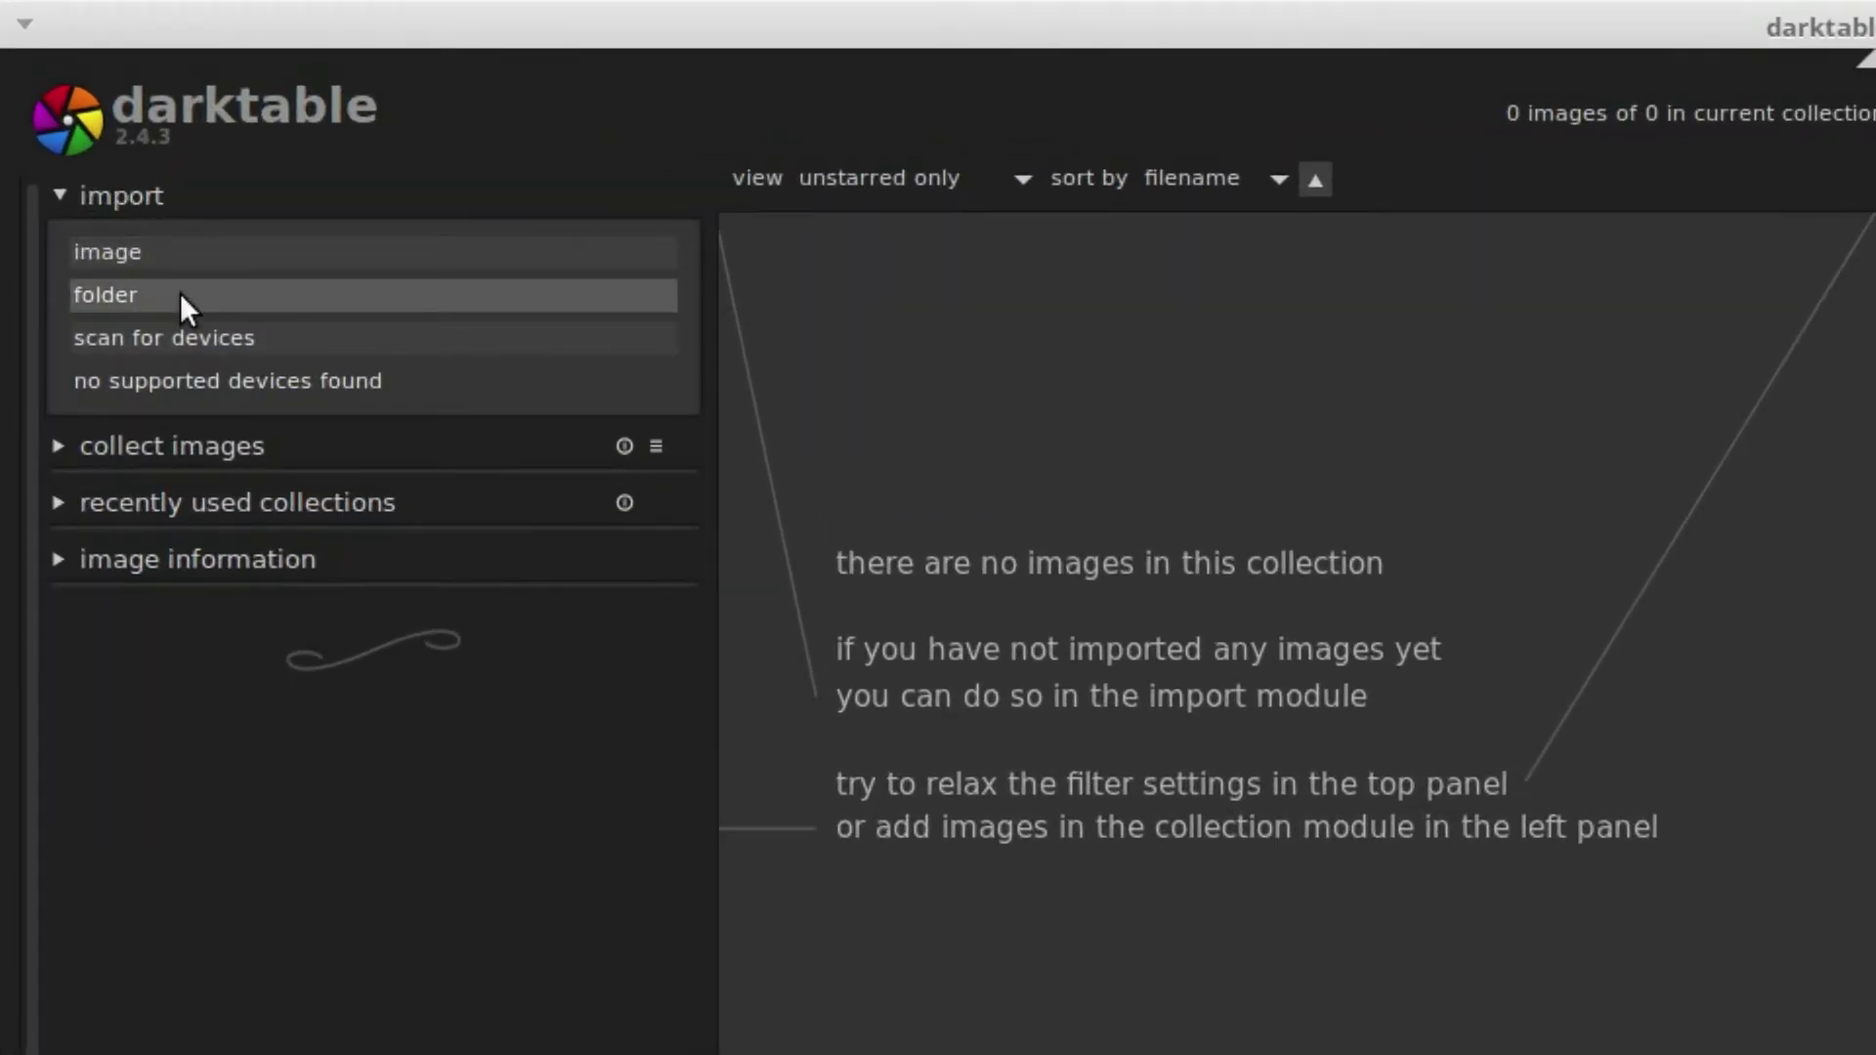
pyautogui.click(180, 293)
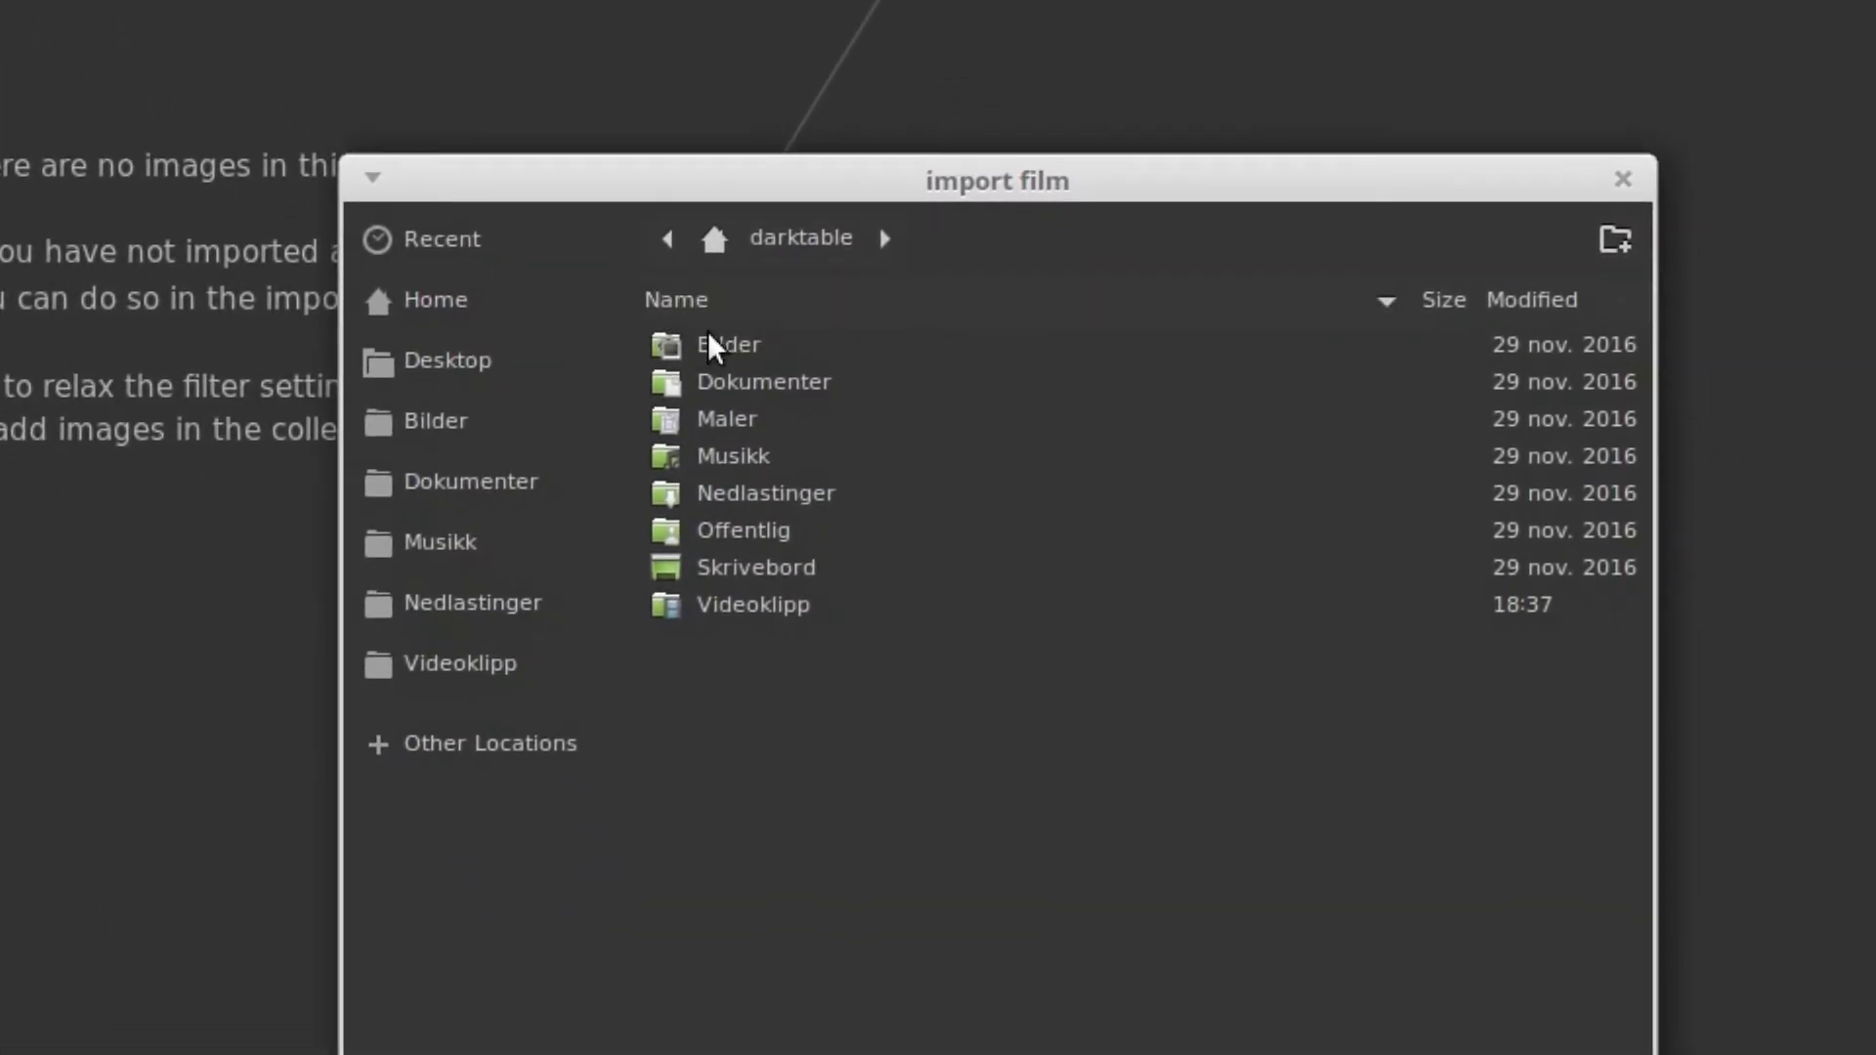
pyautogui.doubleClick(727, 344)
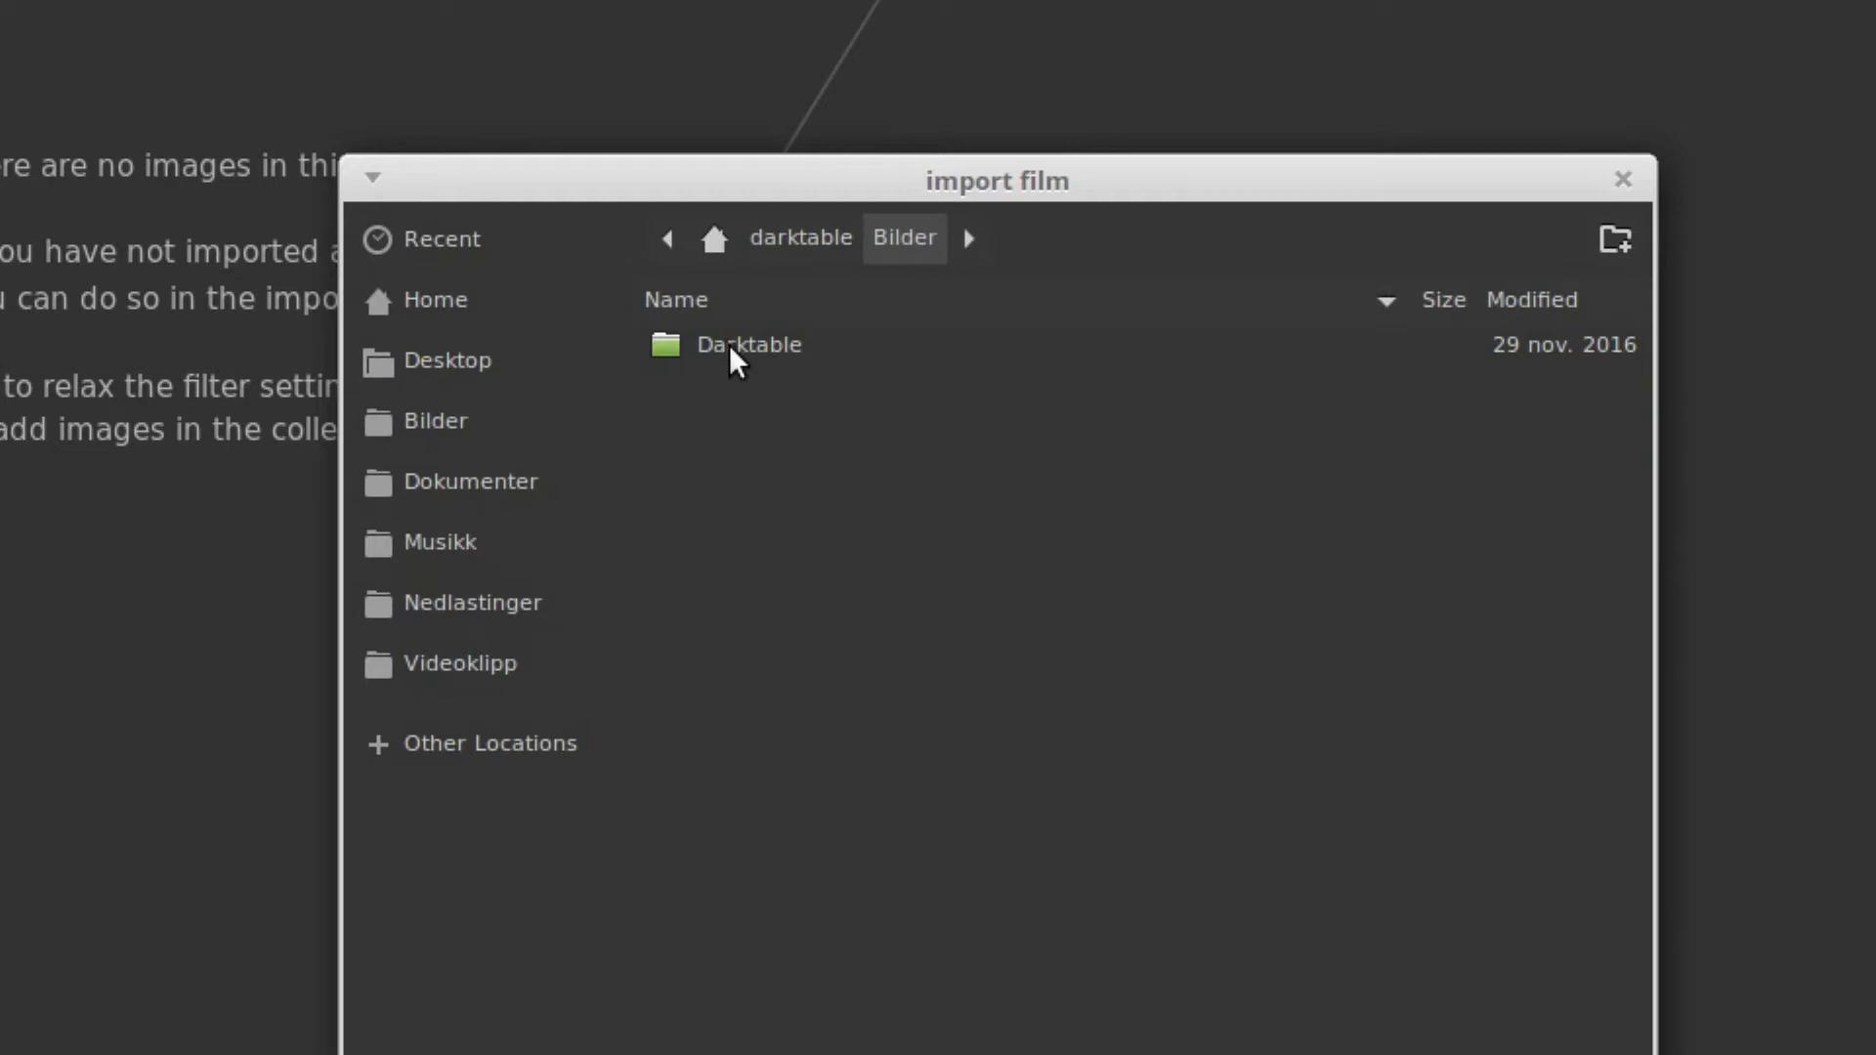
pyautogui.doubleClick(729, 344)
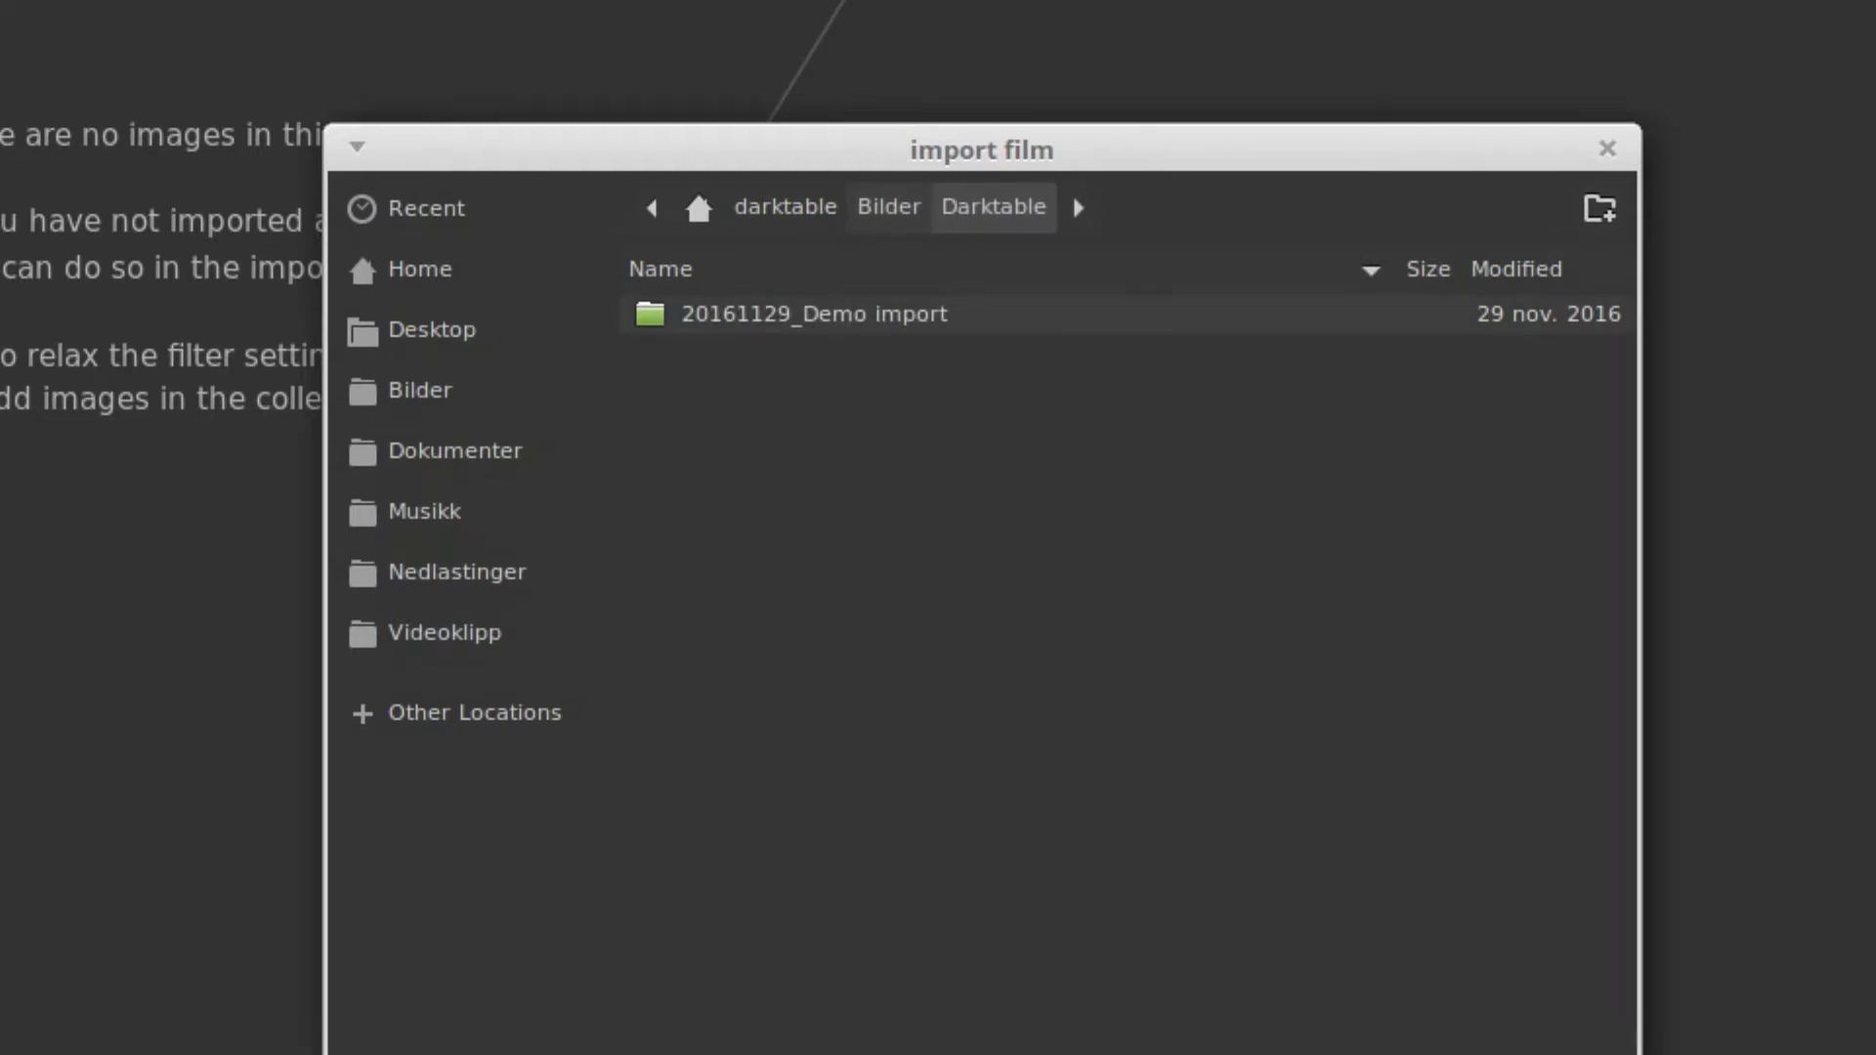
pyautogui.click(1449, 1006)
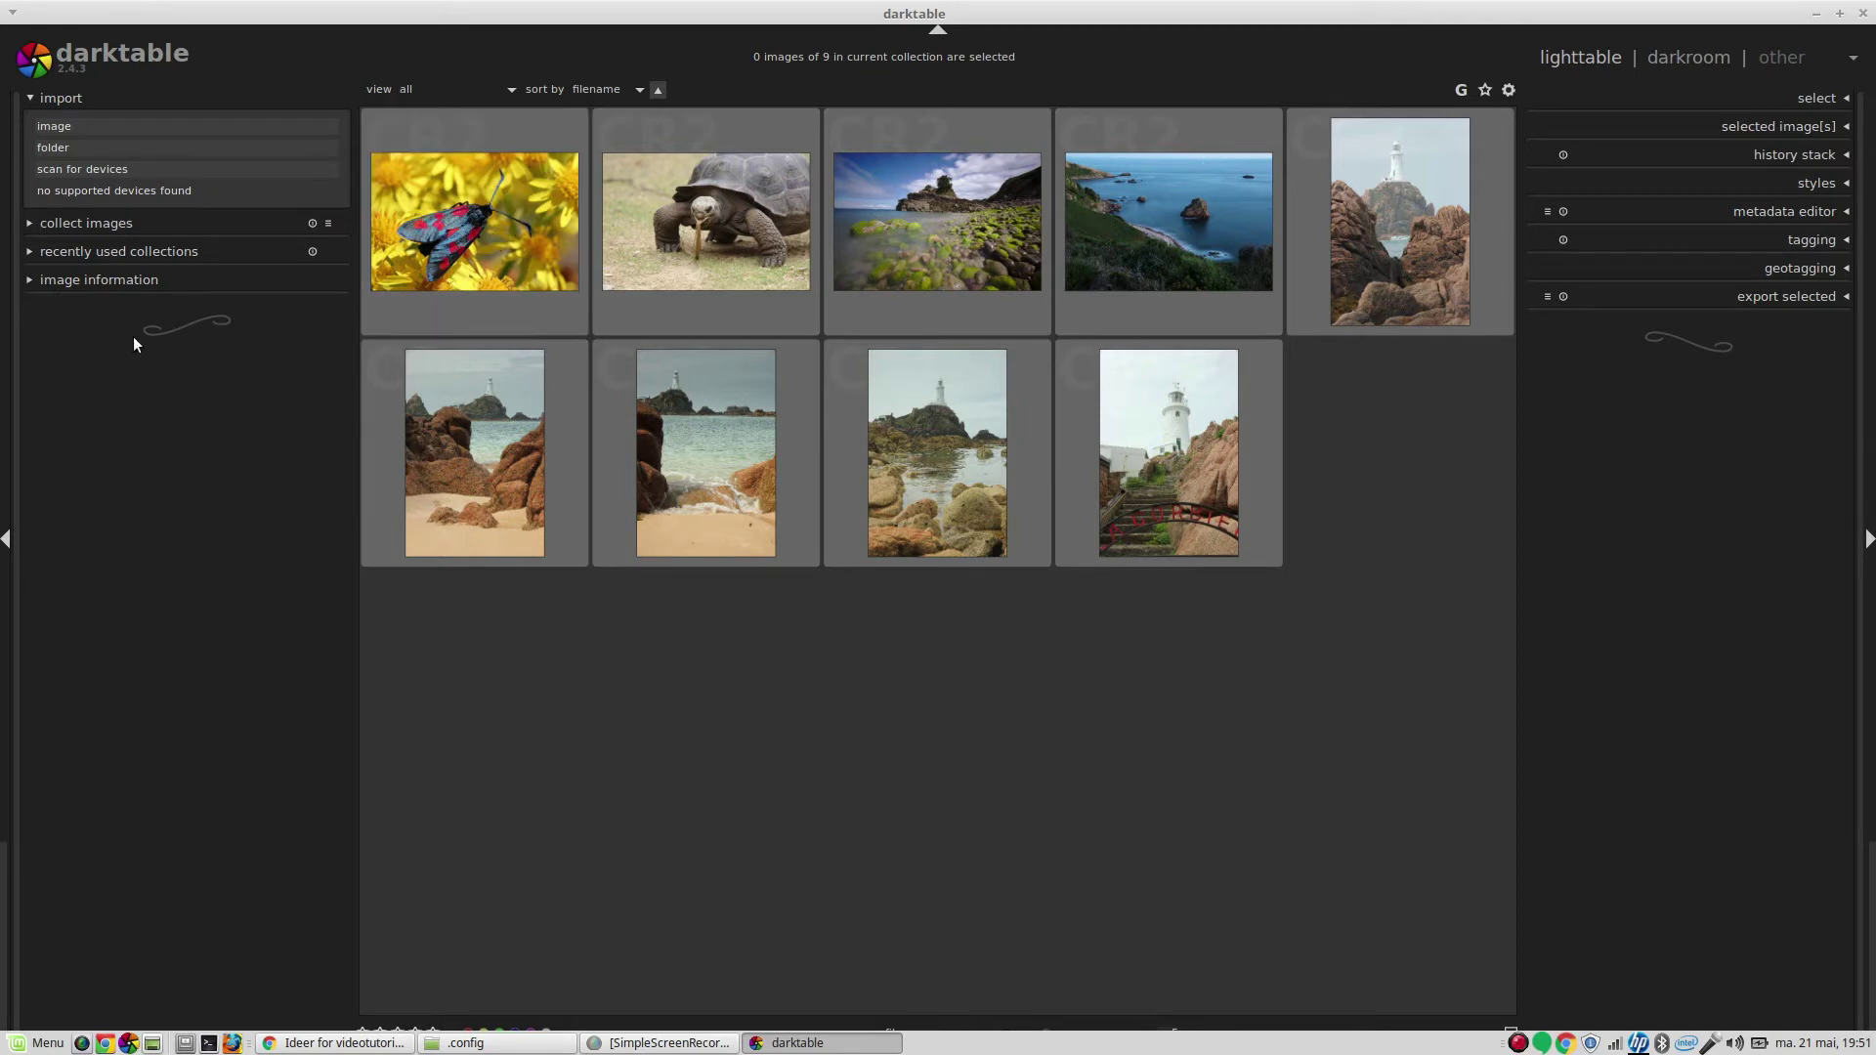
# - Expand the image information and open the third photo, the mossy rocky shore, in the darkroom
pyautogui.click(123, 280)
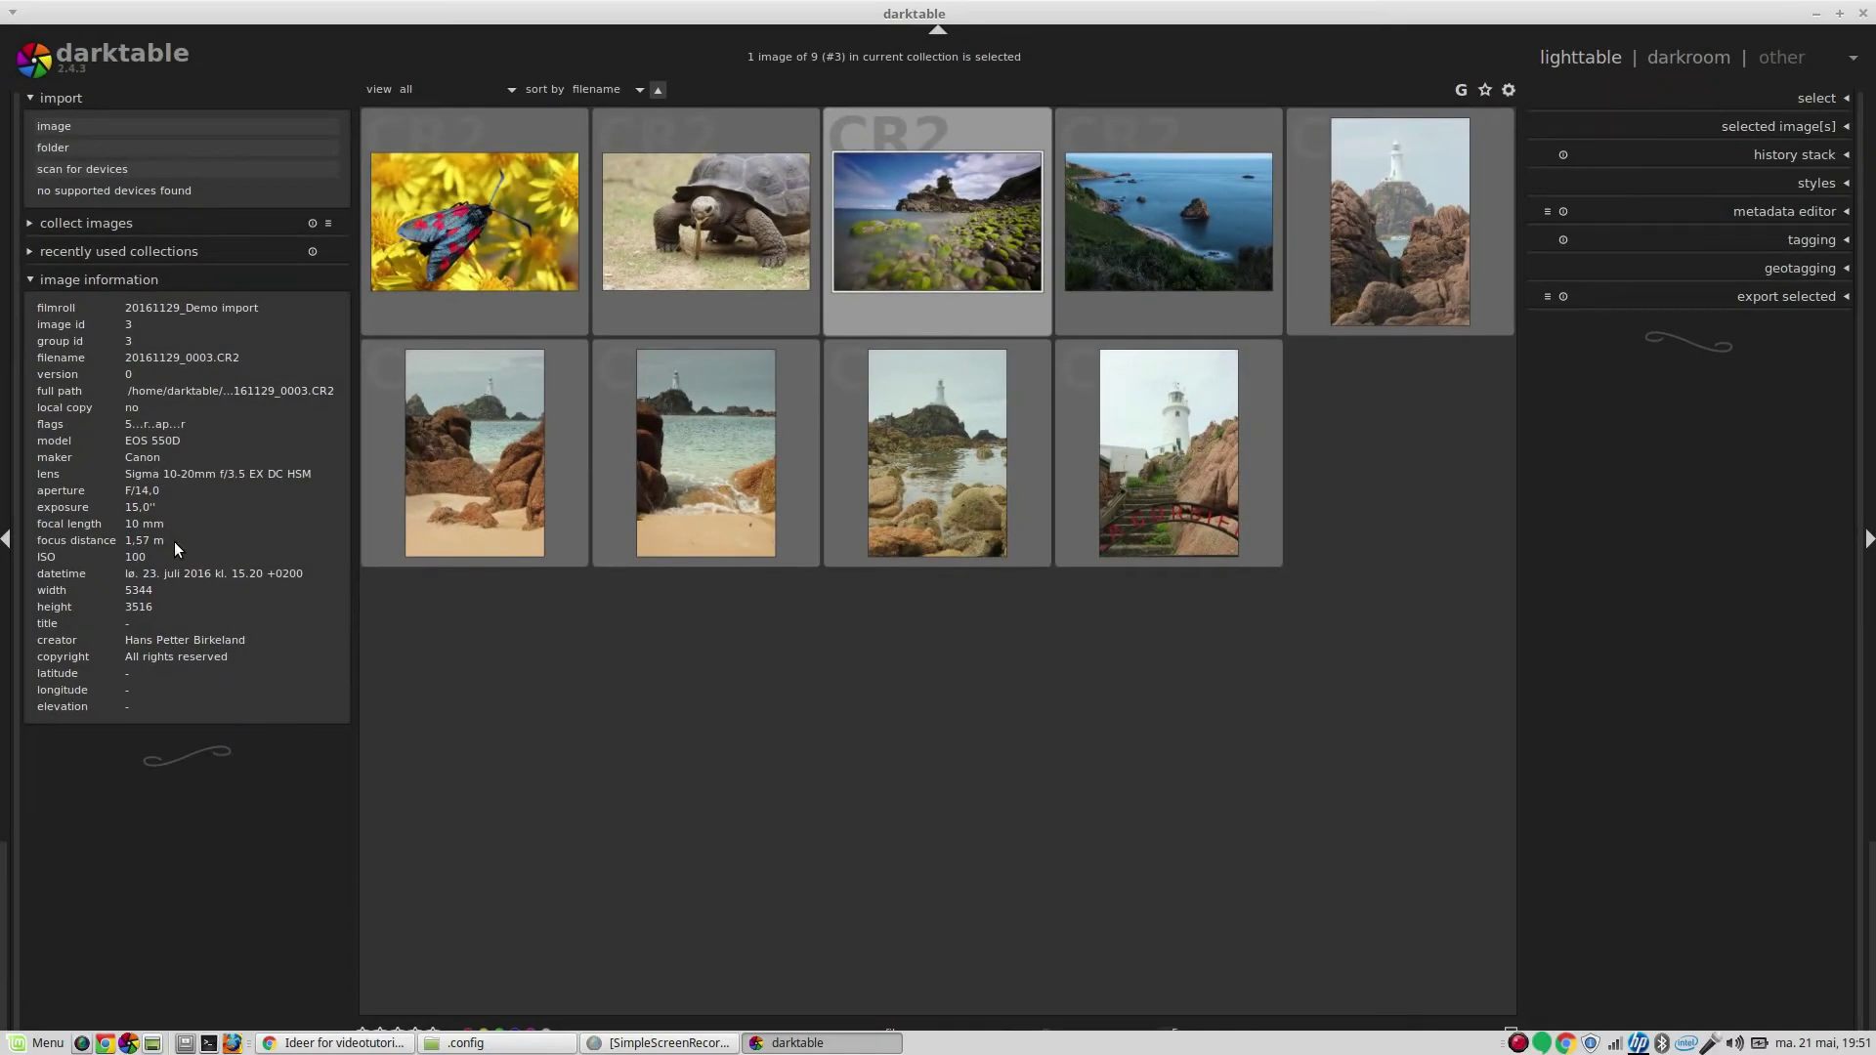
pyautogui.moveTo(987, 184)
pyautogui.doubleClick(941, 235)
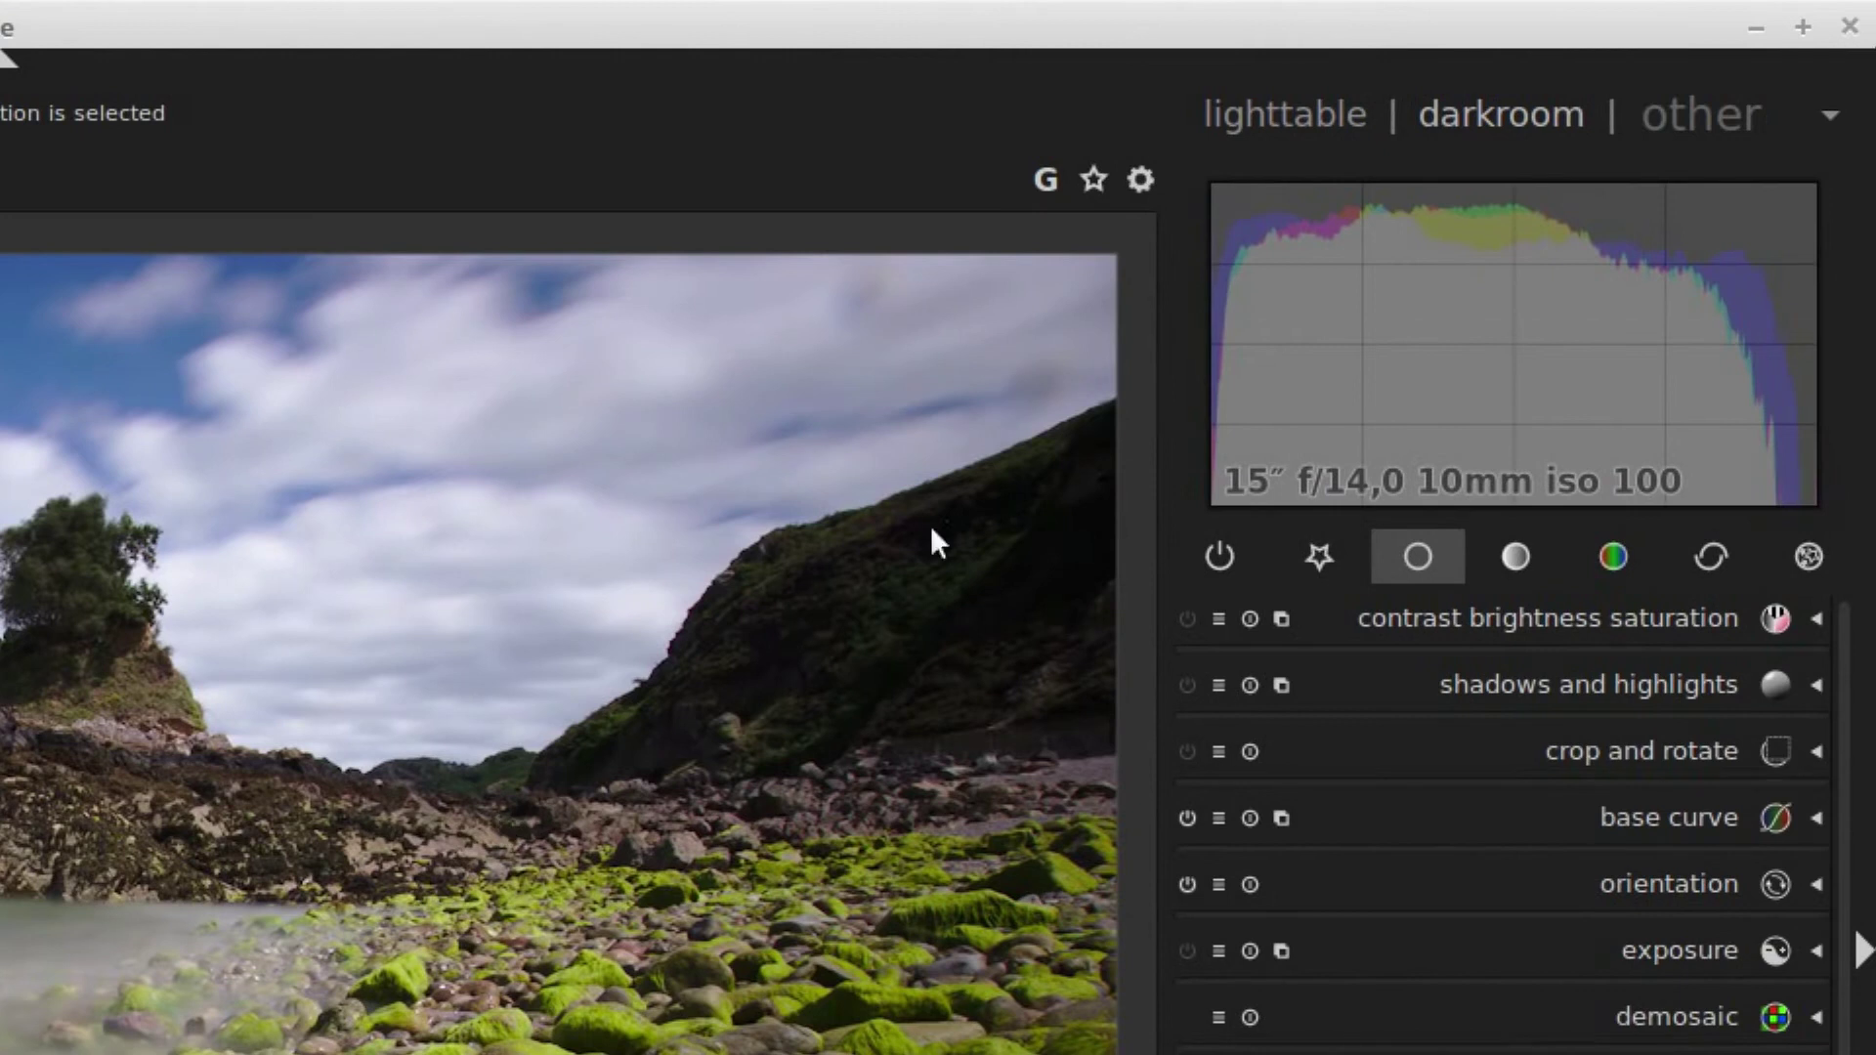
# - Switch the histogram display to linear mode
pyautogui.moveTo(1227, 486)
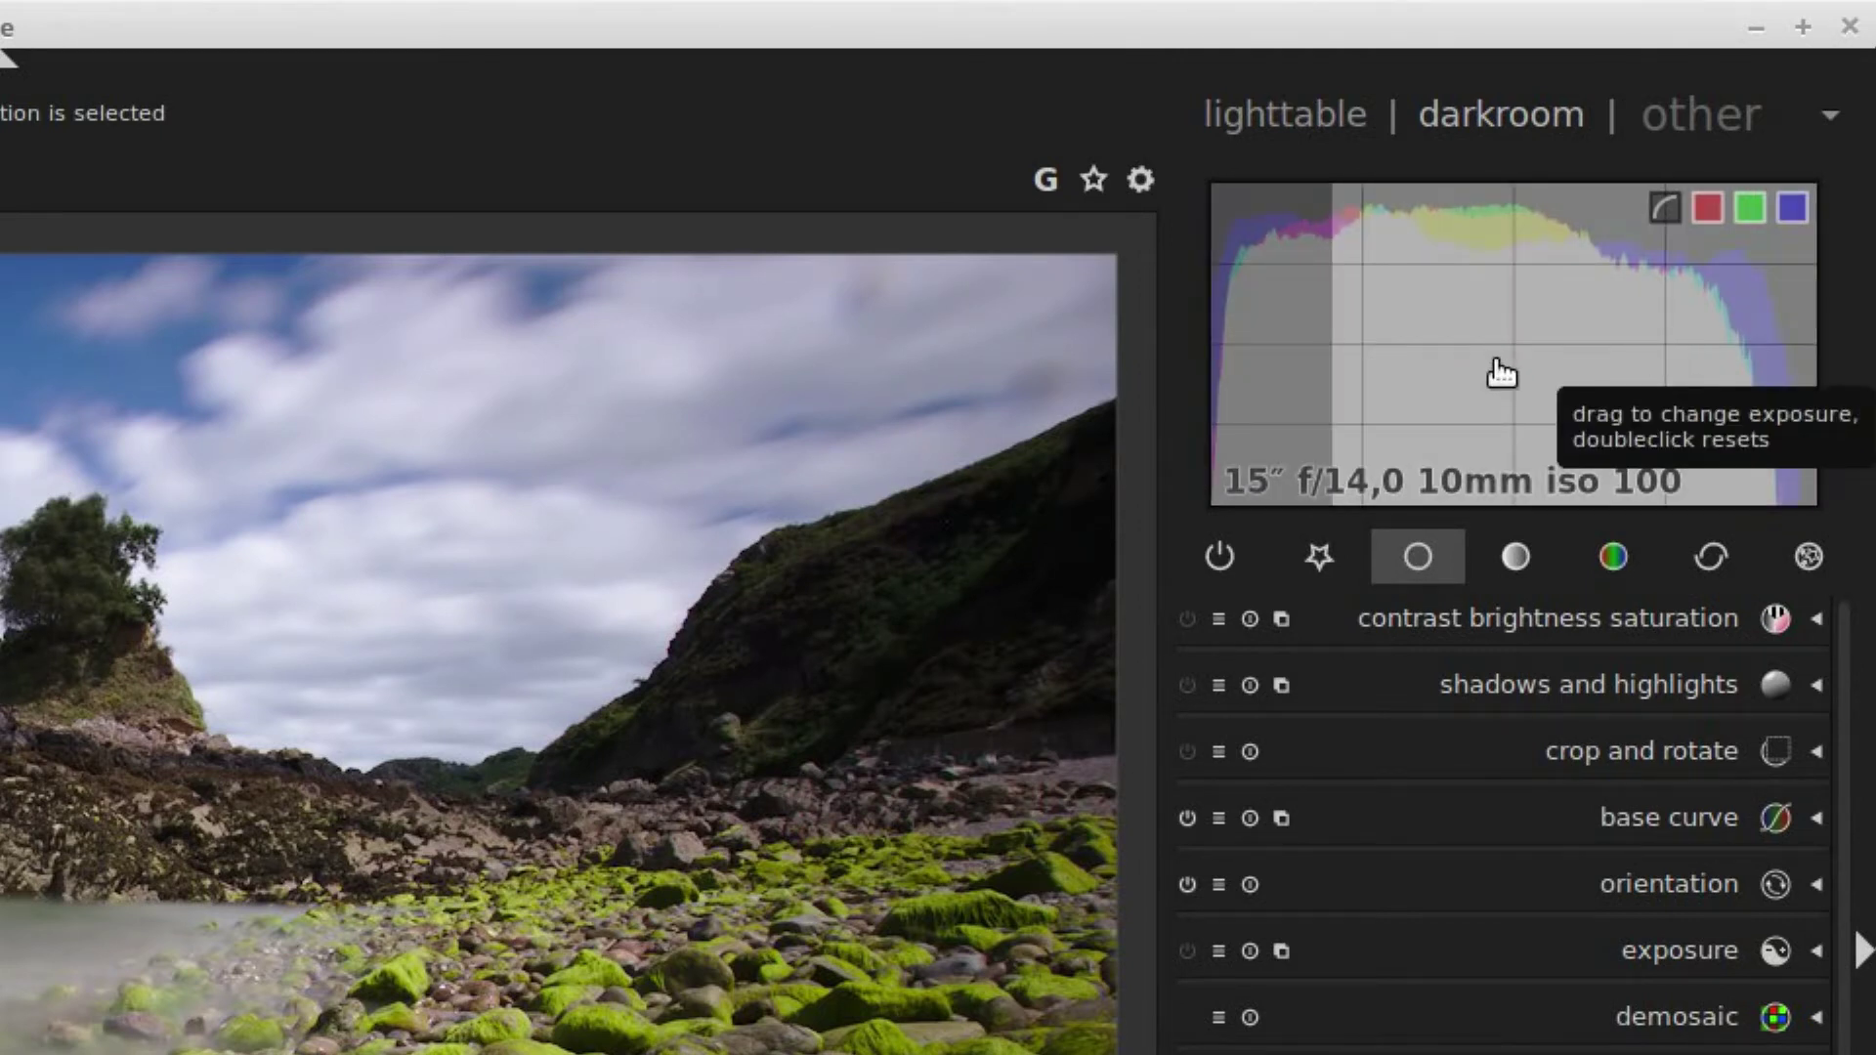
pyautogui.click(1666, 211)
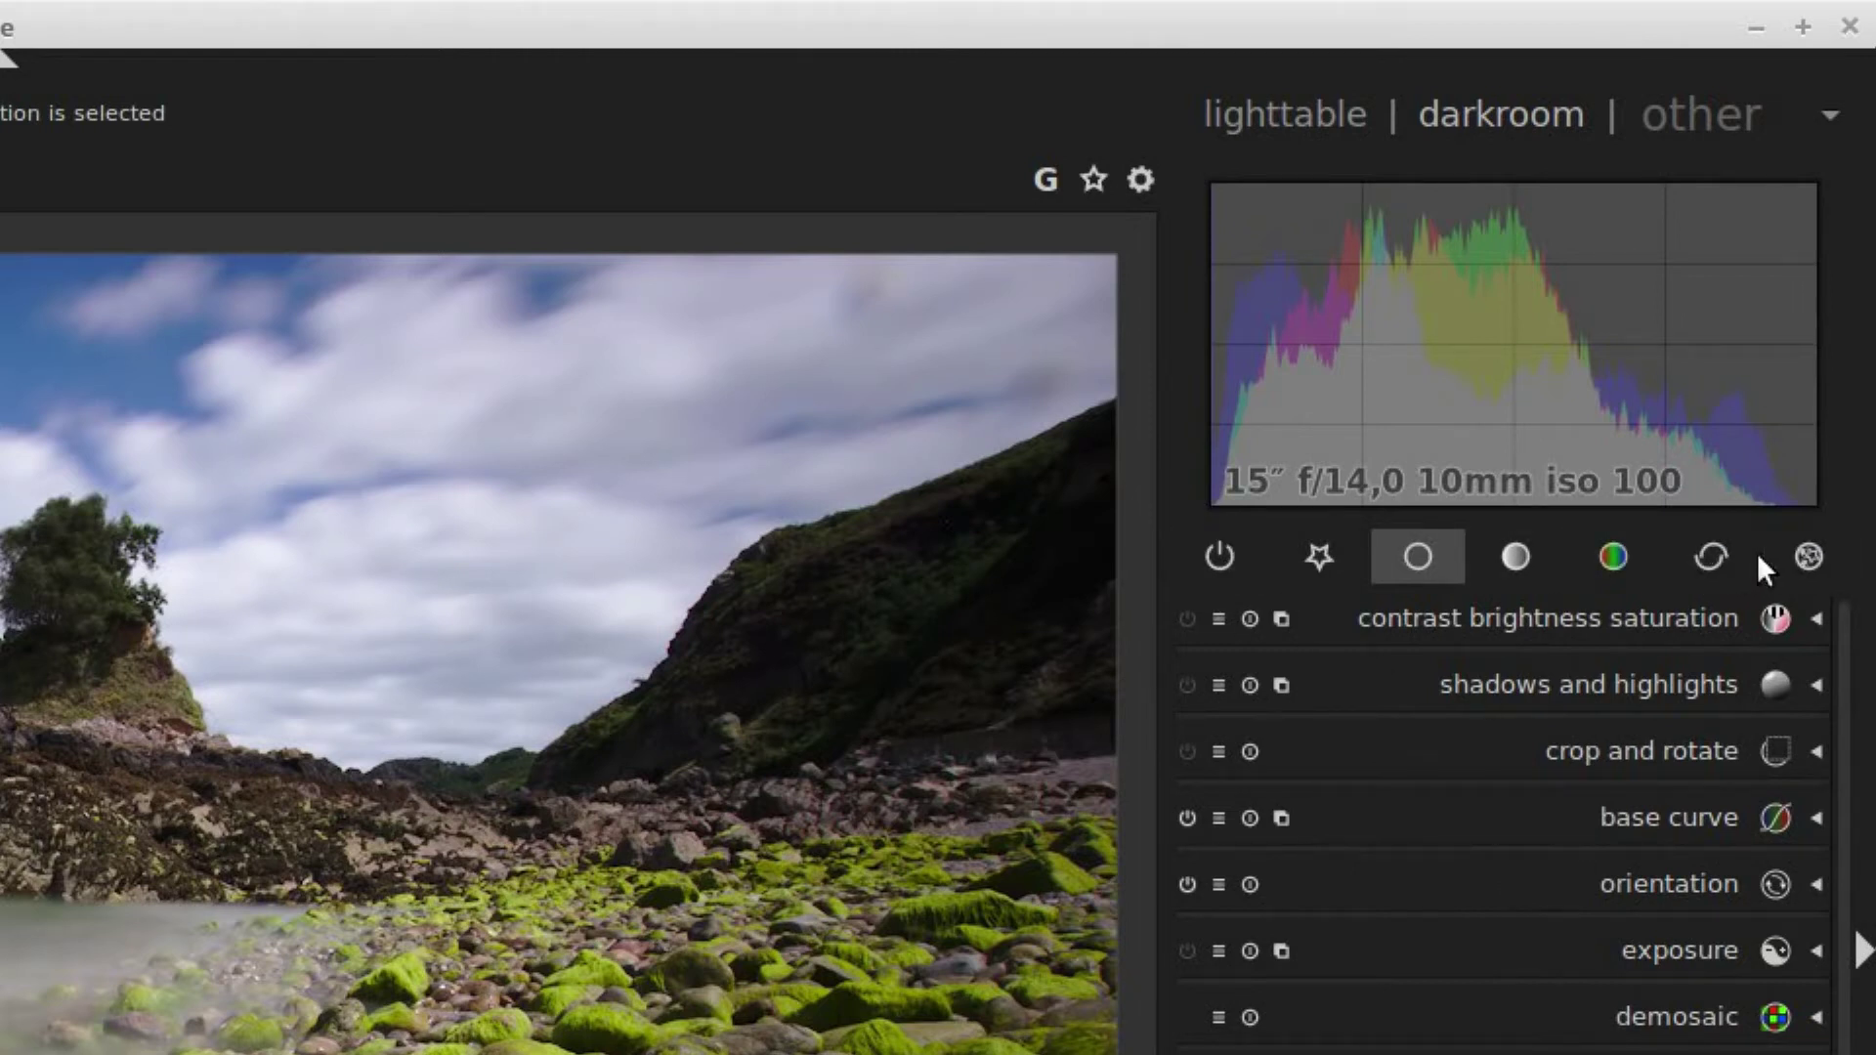
# - Try rotating the photo counterclockwise with the orientation module among the active modules, and rotate it back clockwise
pyautogui.click(1219, 551)
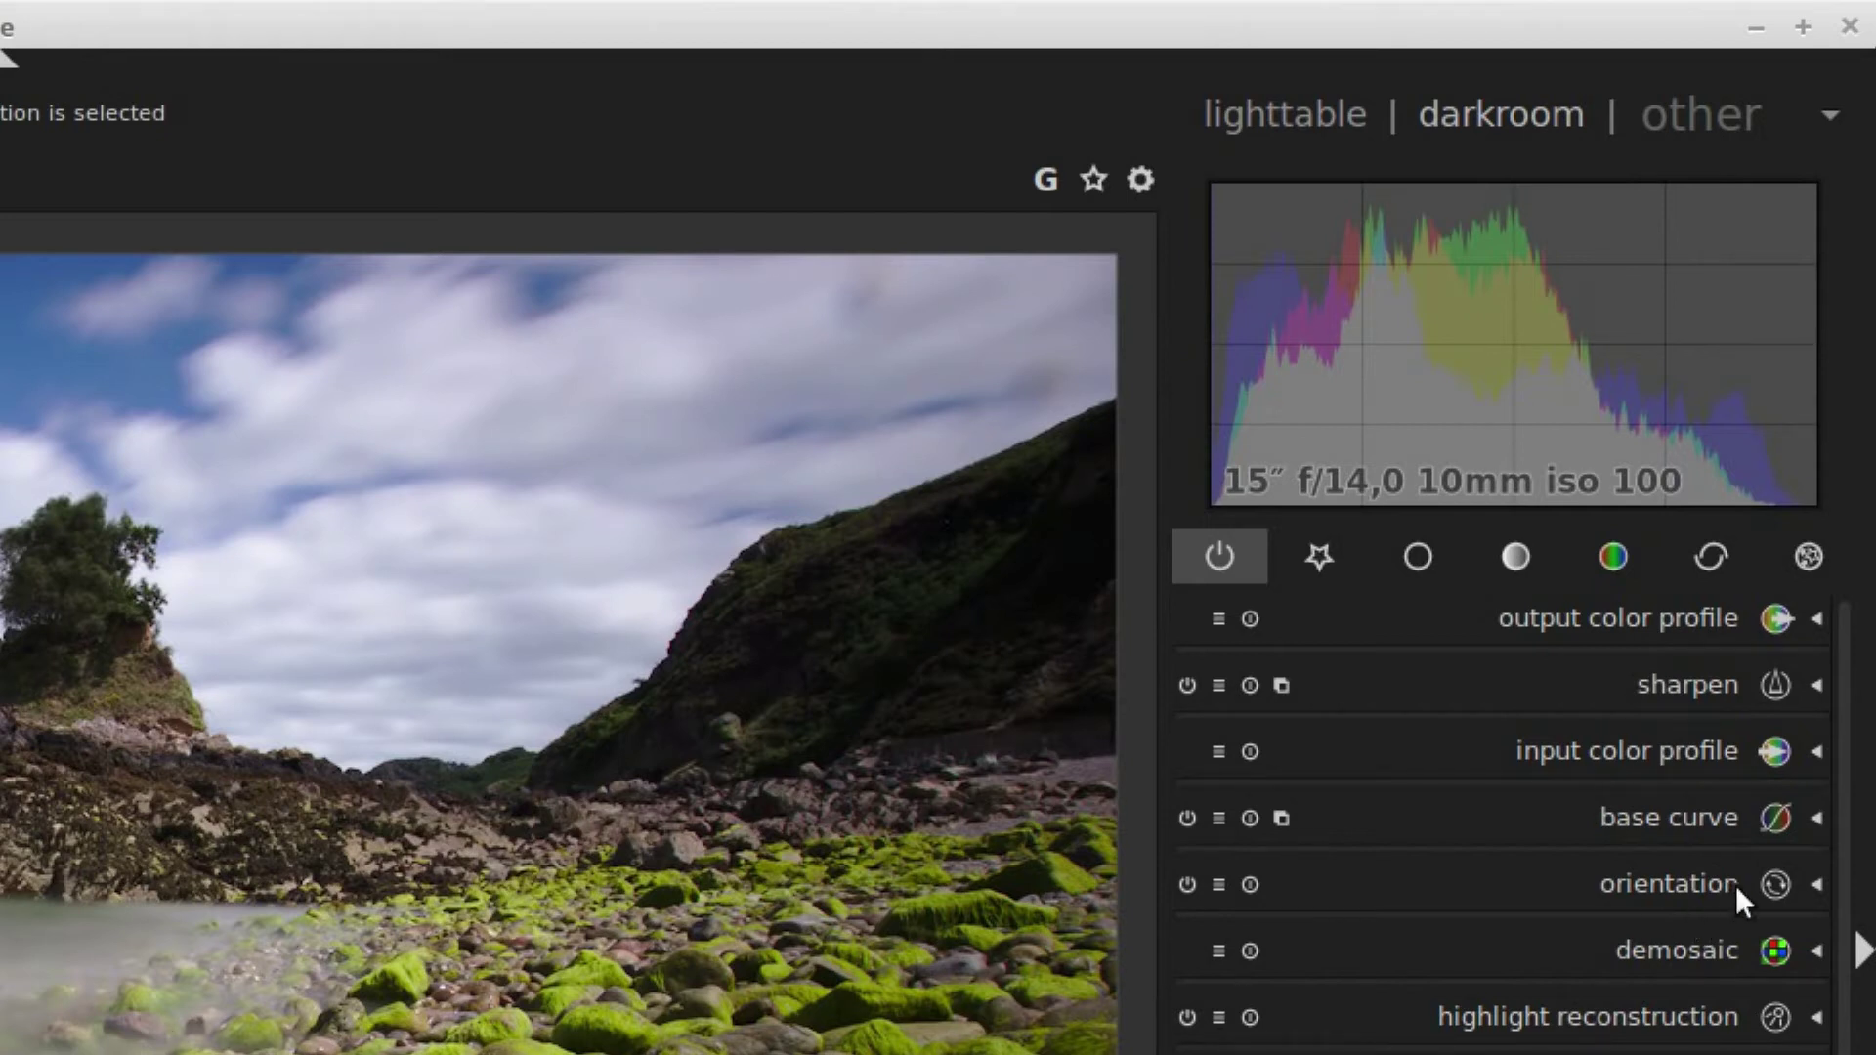
pyautogui.click(1670, 883)
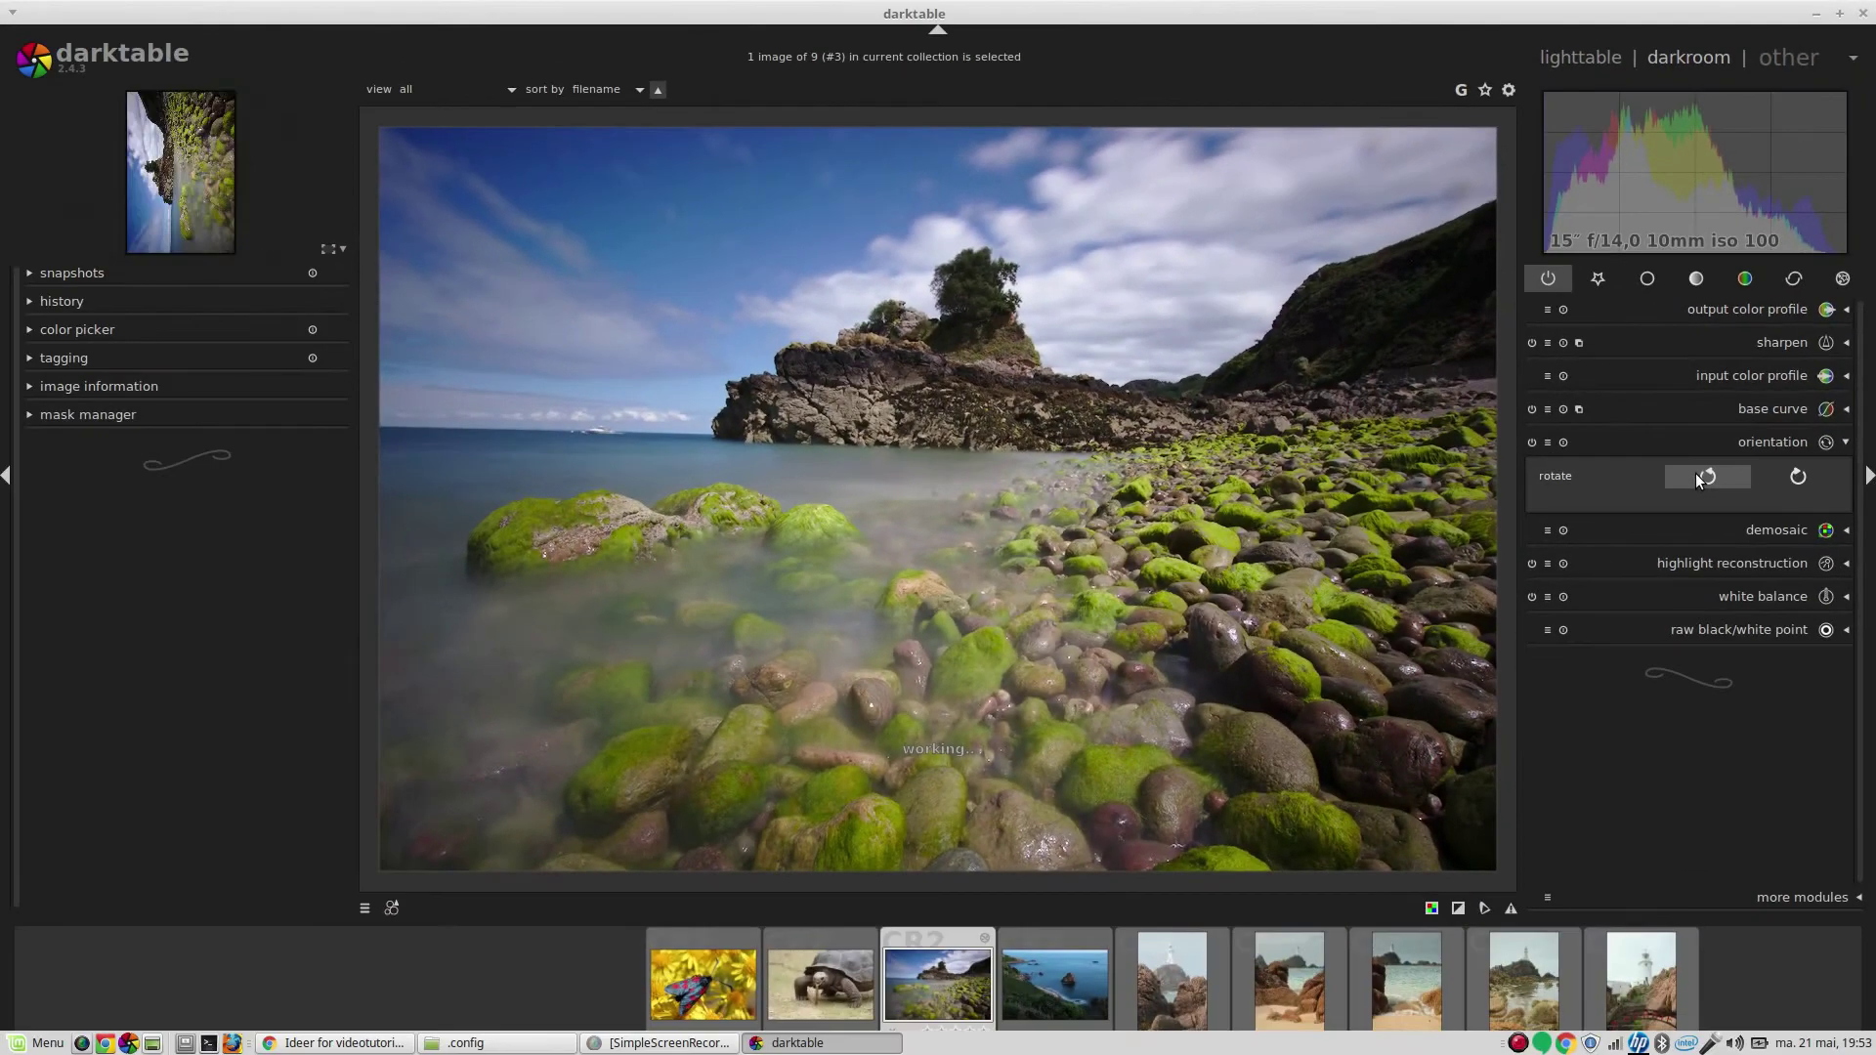
pyautogui.click(1524, 955)
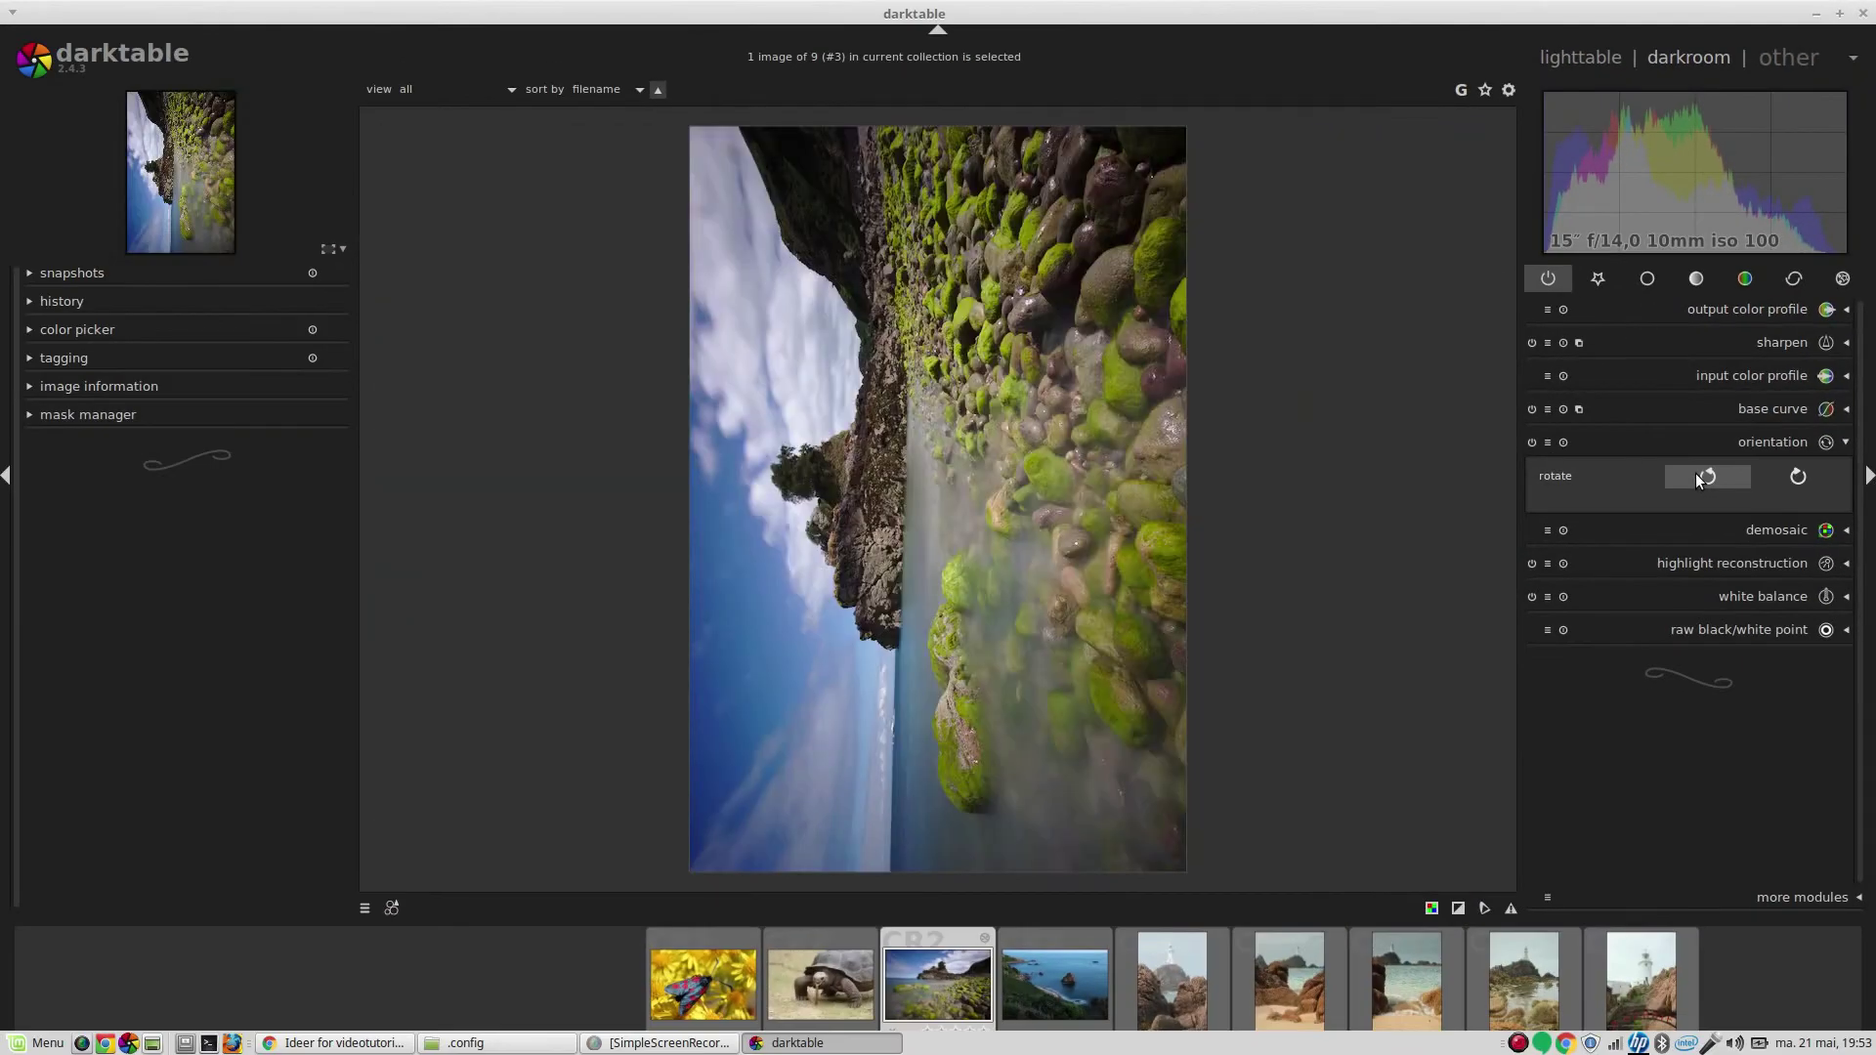
pyautogui.click(1800, 478)
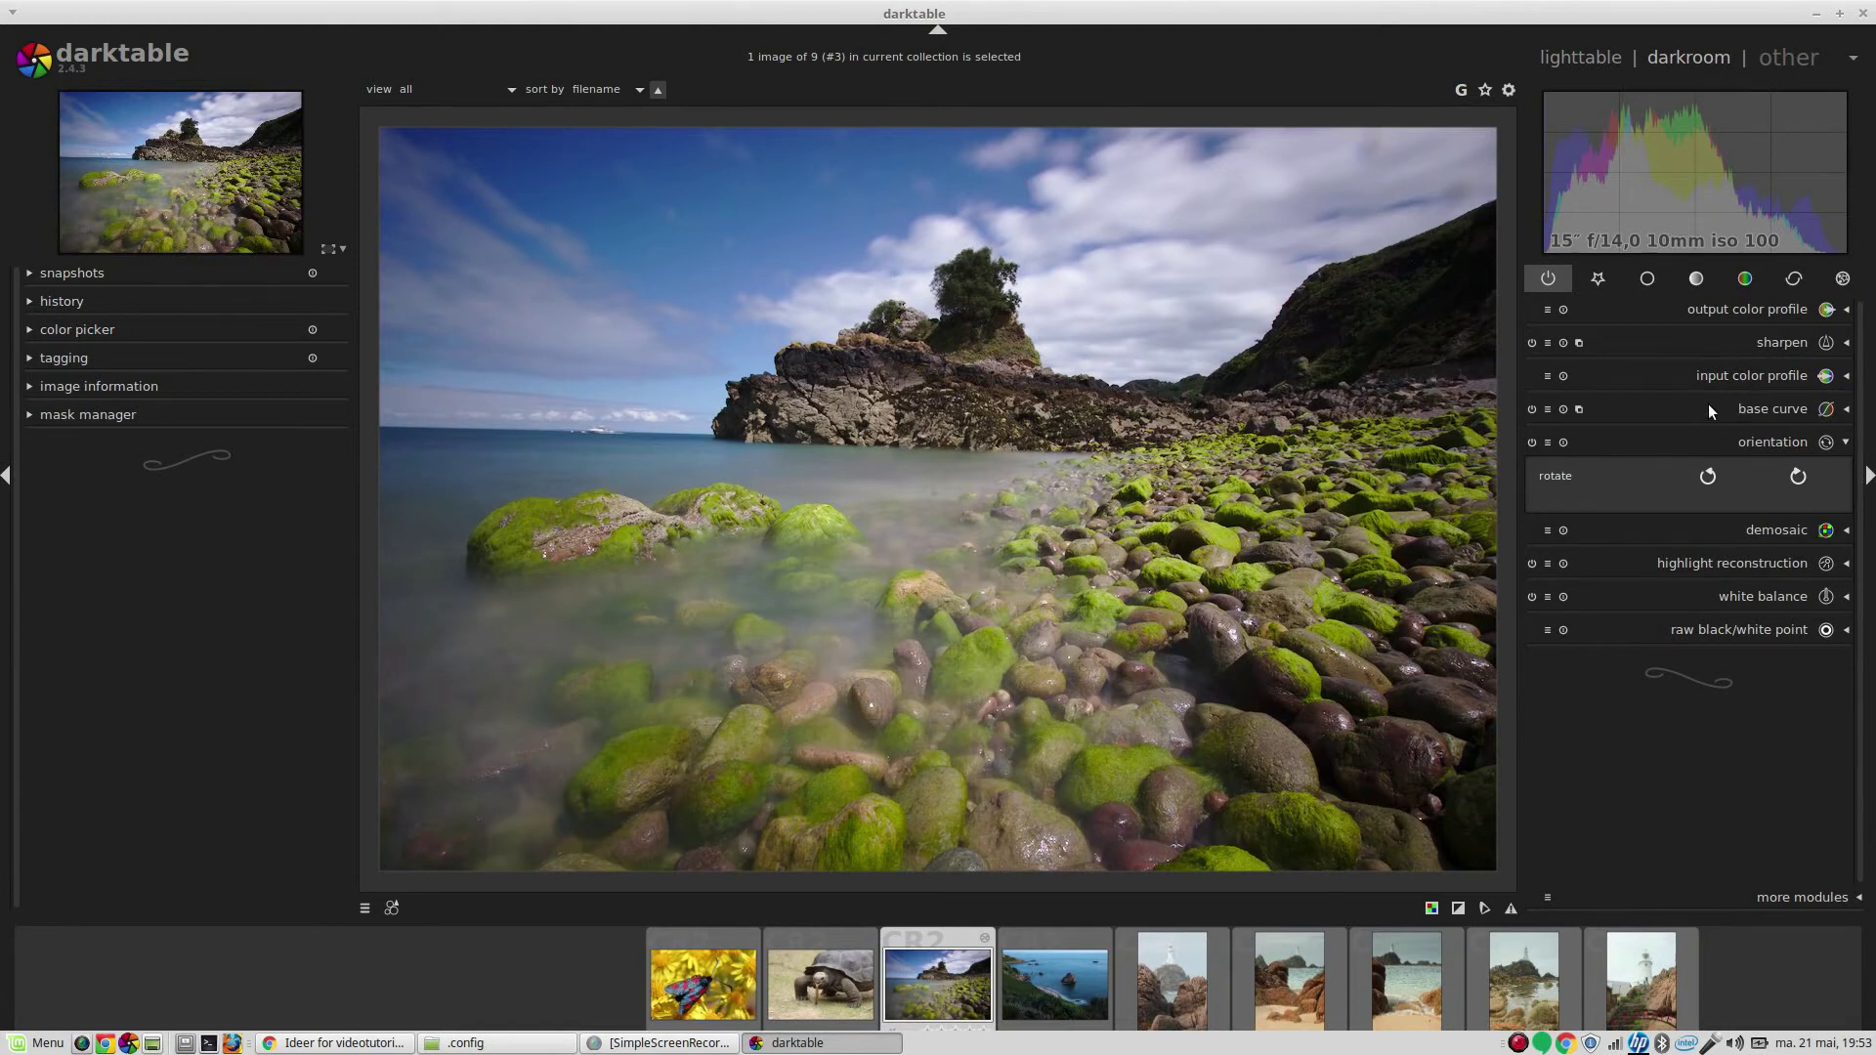
# - Review which modules the favorites, basic, tone, color, correction and effects groups contain
pyautogui.click(1600, 277)
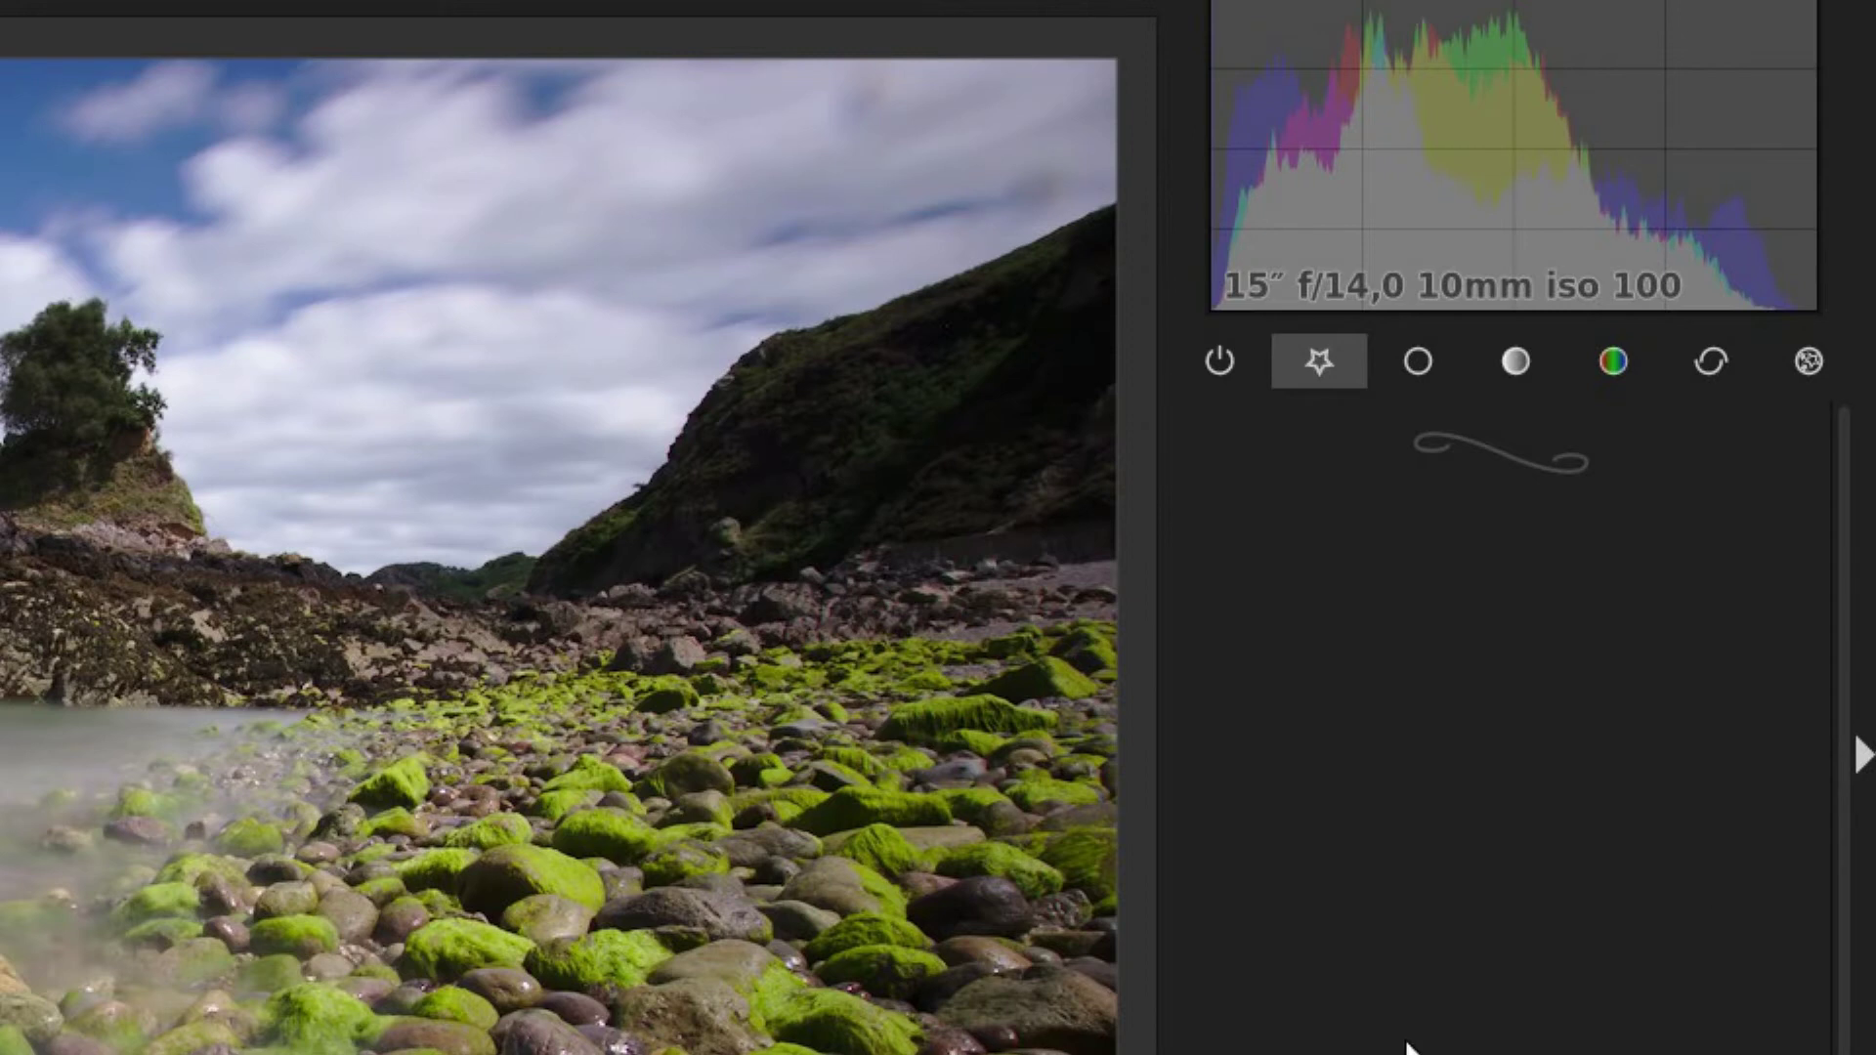
pyautogui.click(1419, 355)
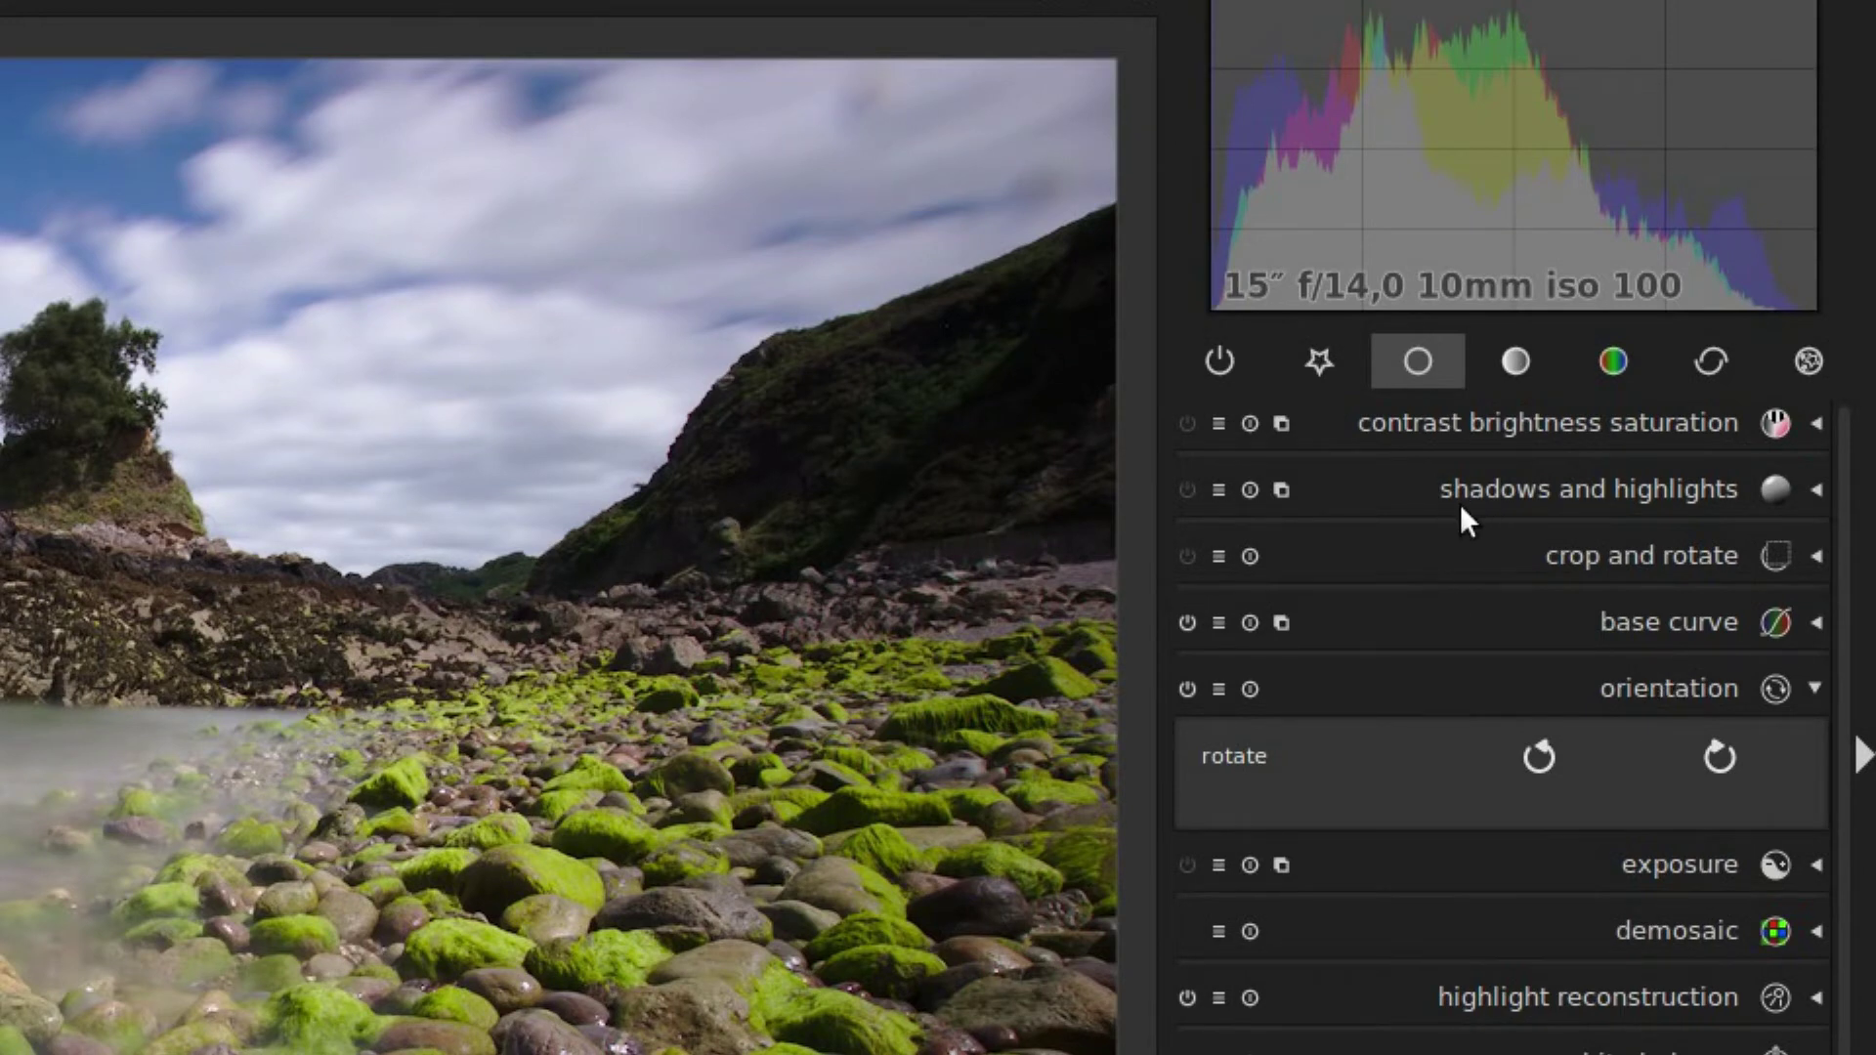
pyautogui.click(1521, 362)
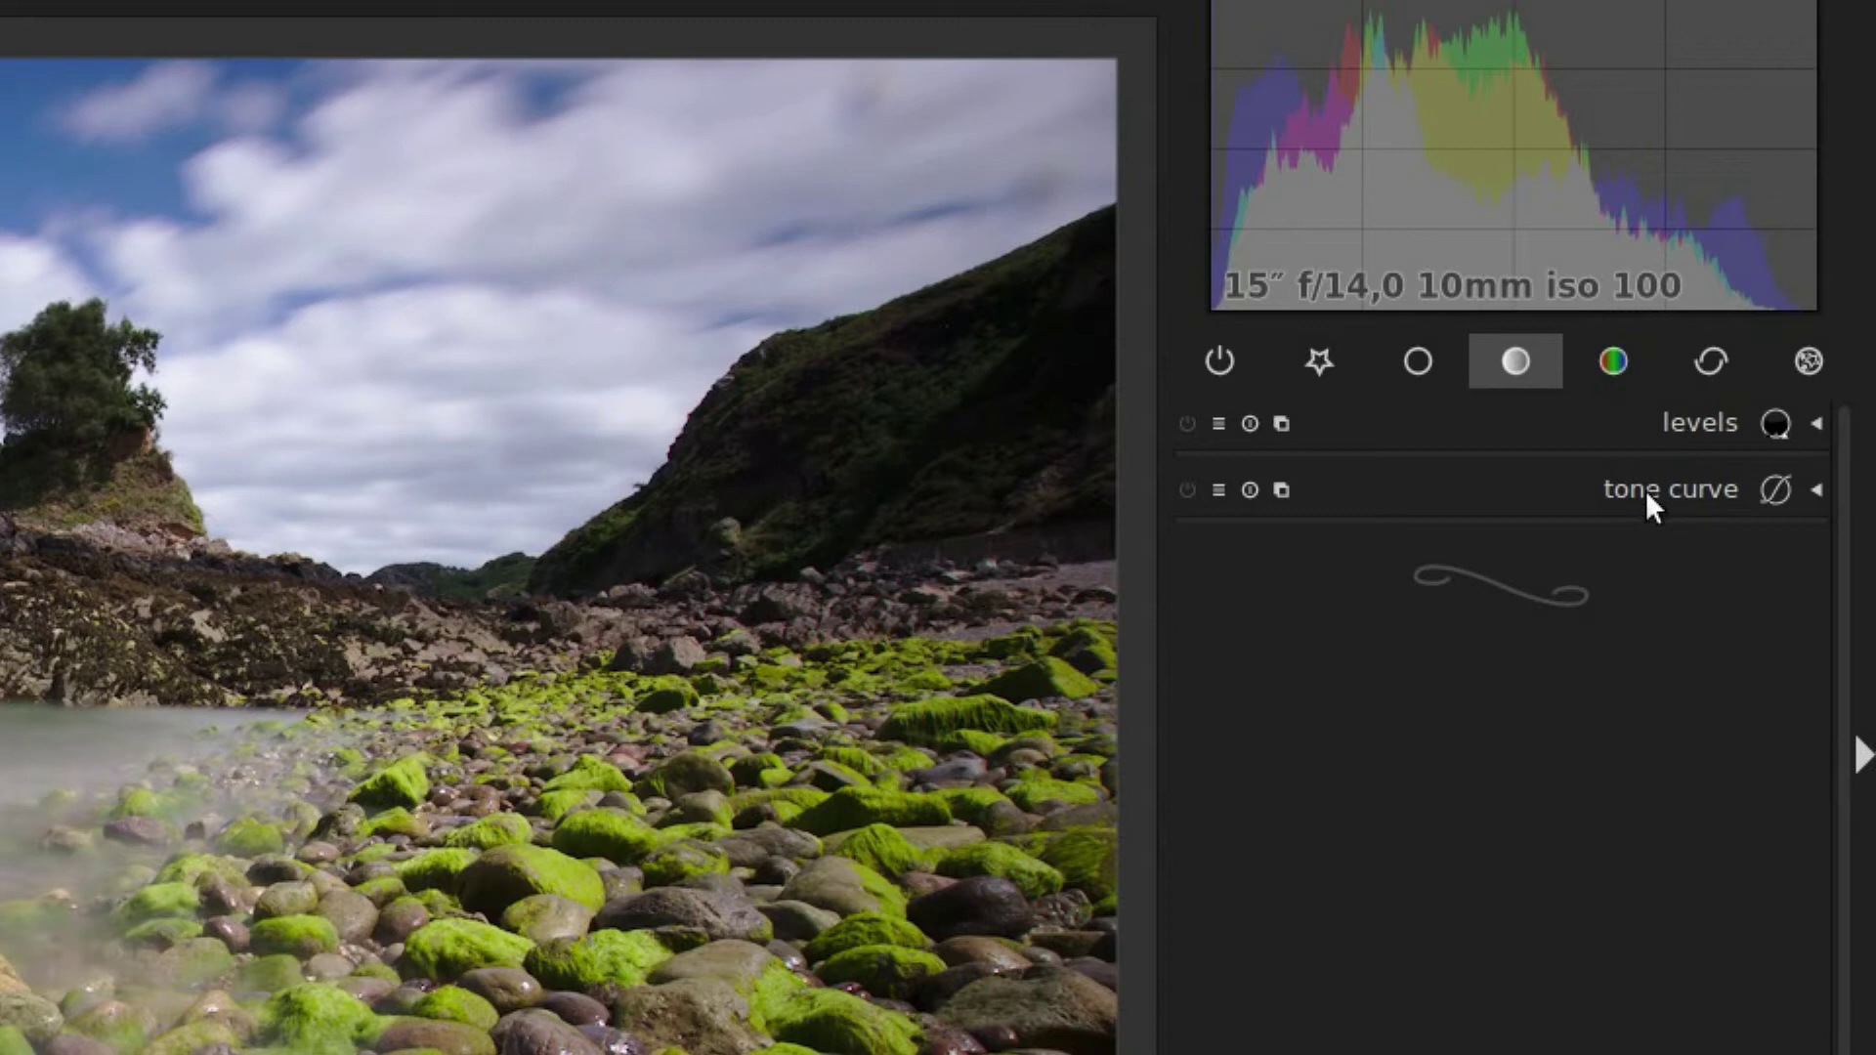
pyautogui.click(1618, 357)
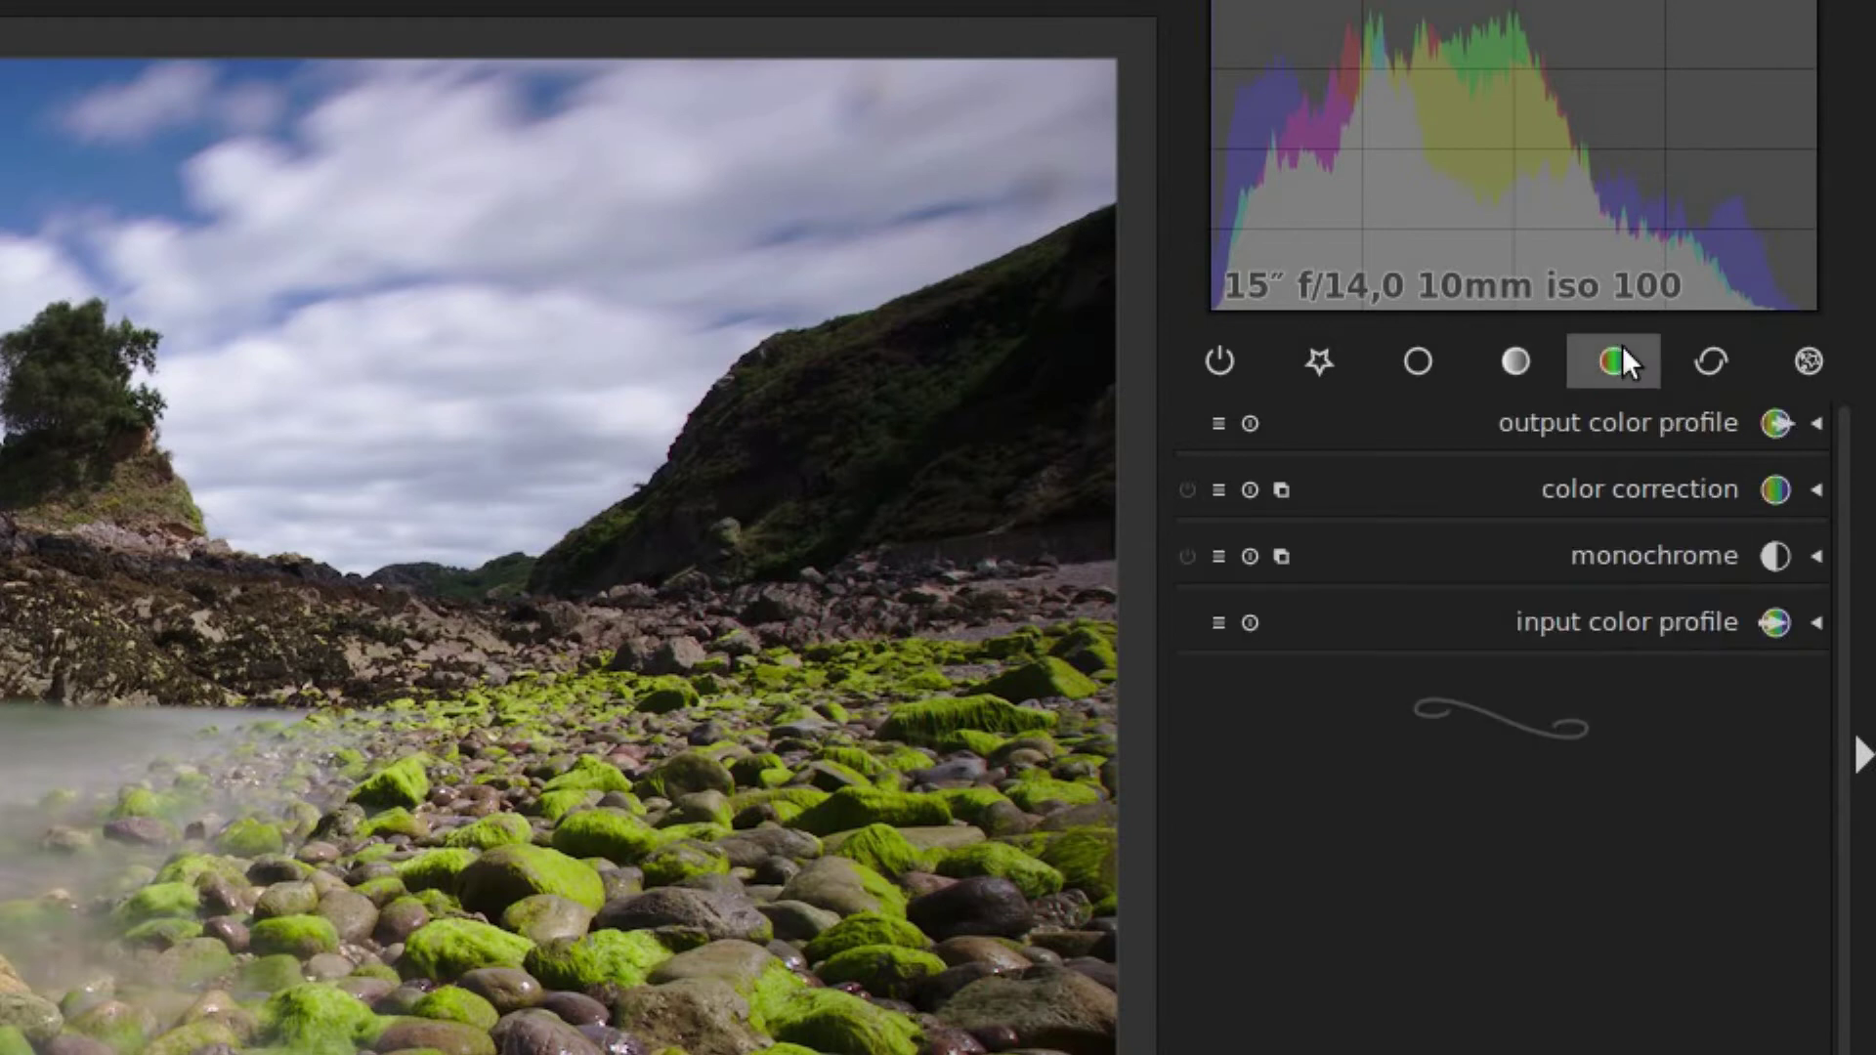
pyautogui.click(1712, 359)
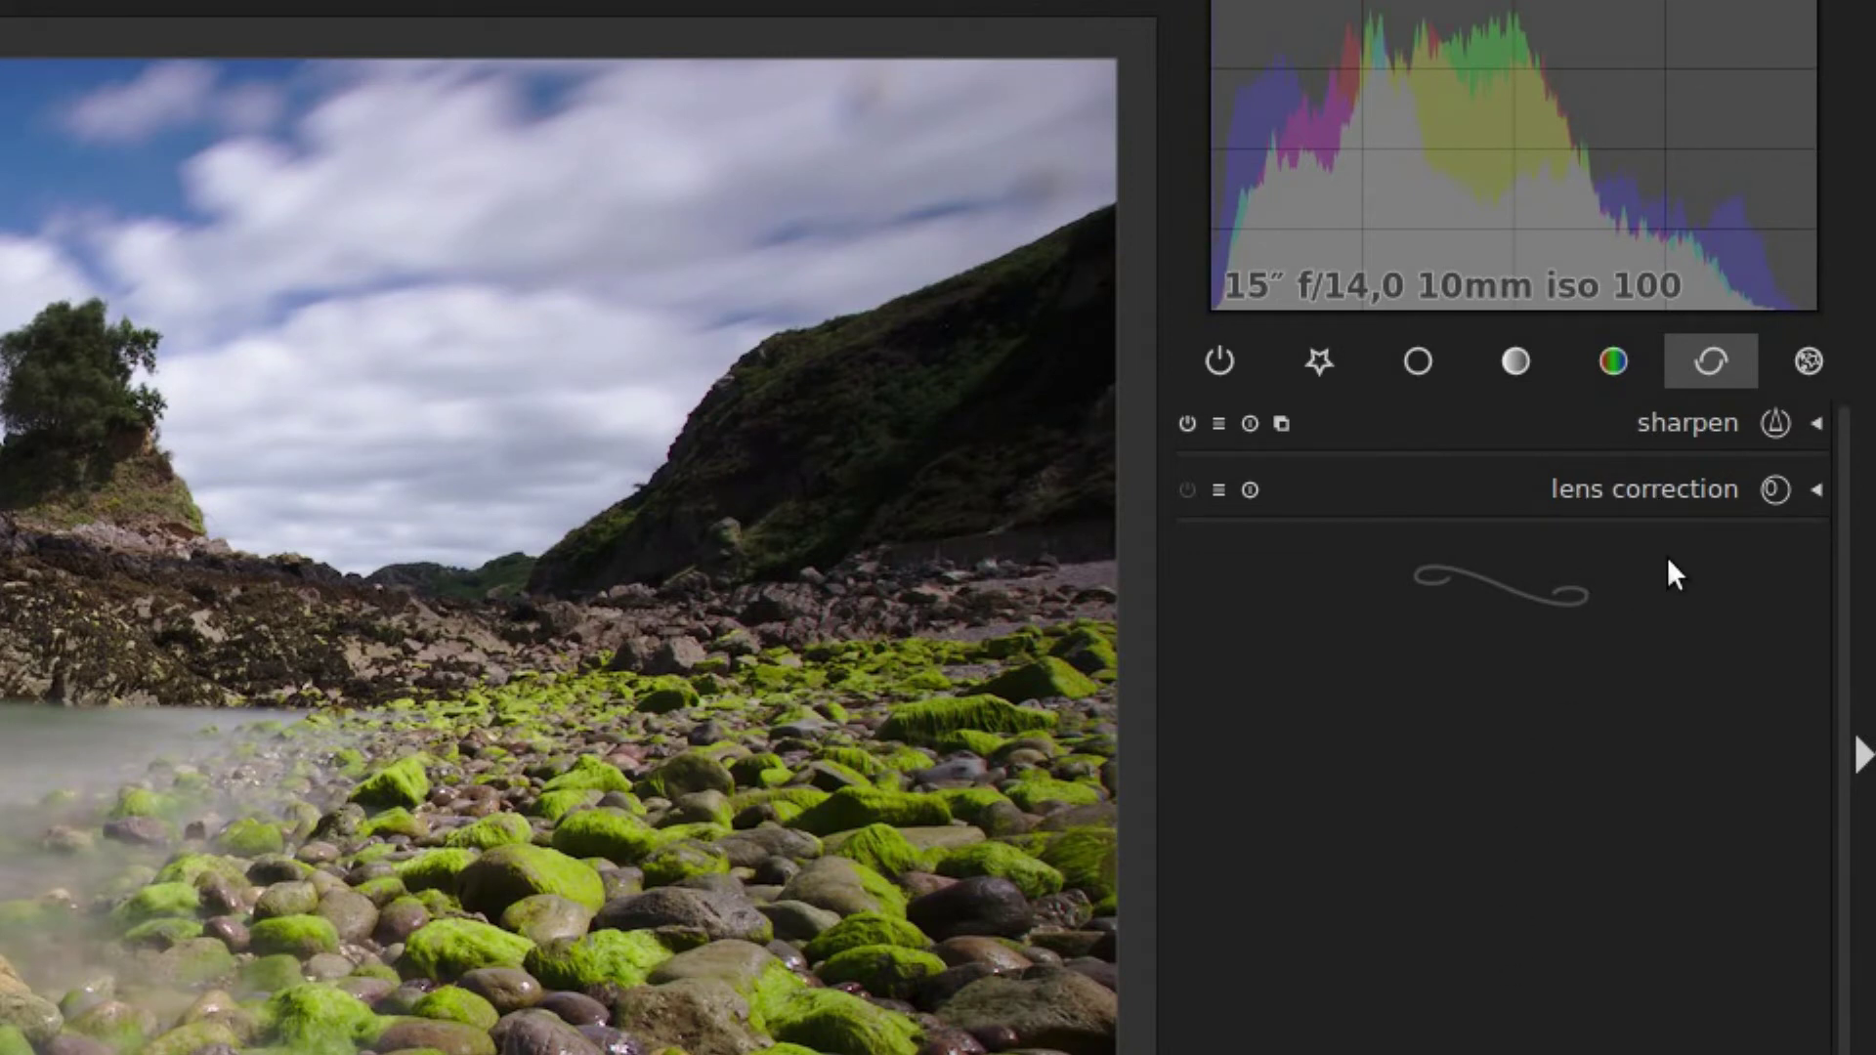
pyautogui.click(1803, 363)
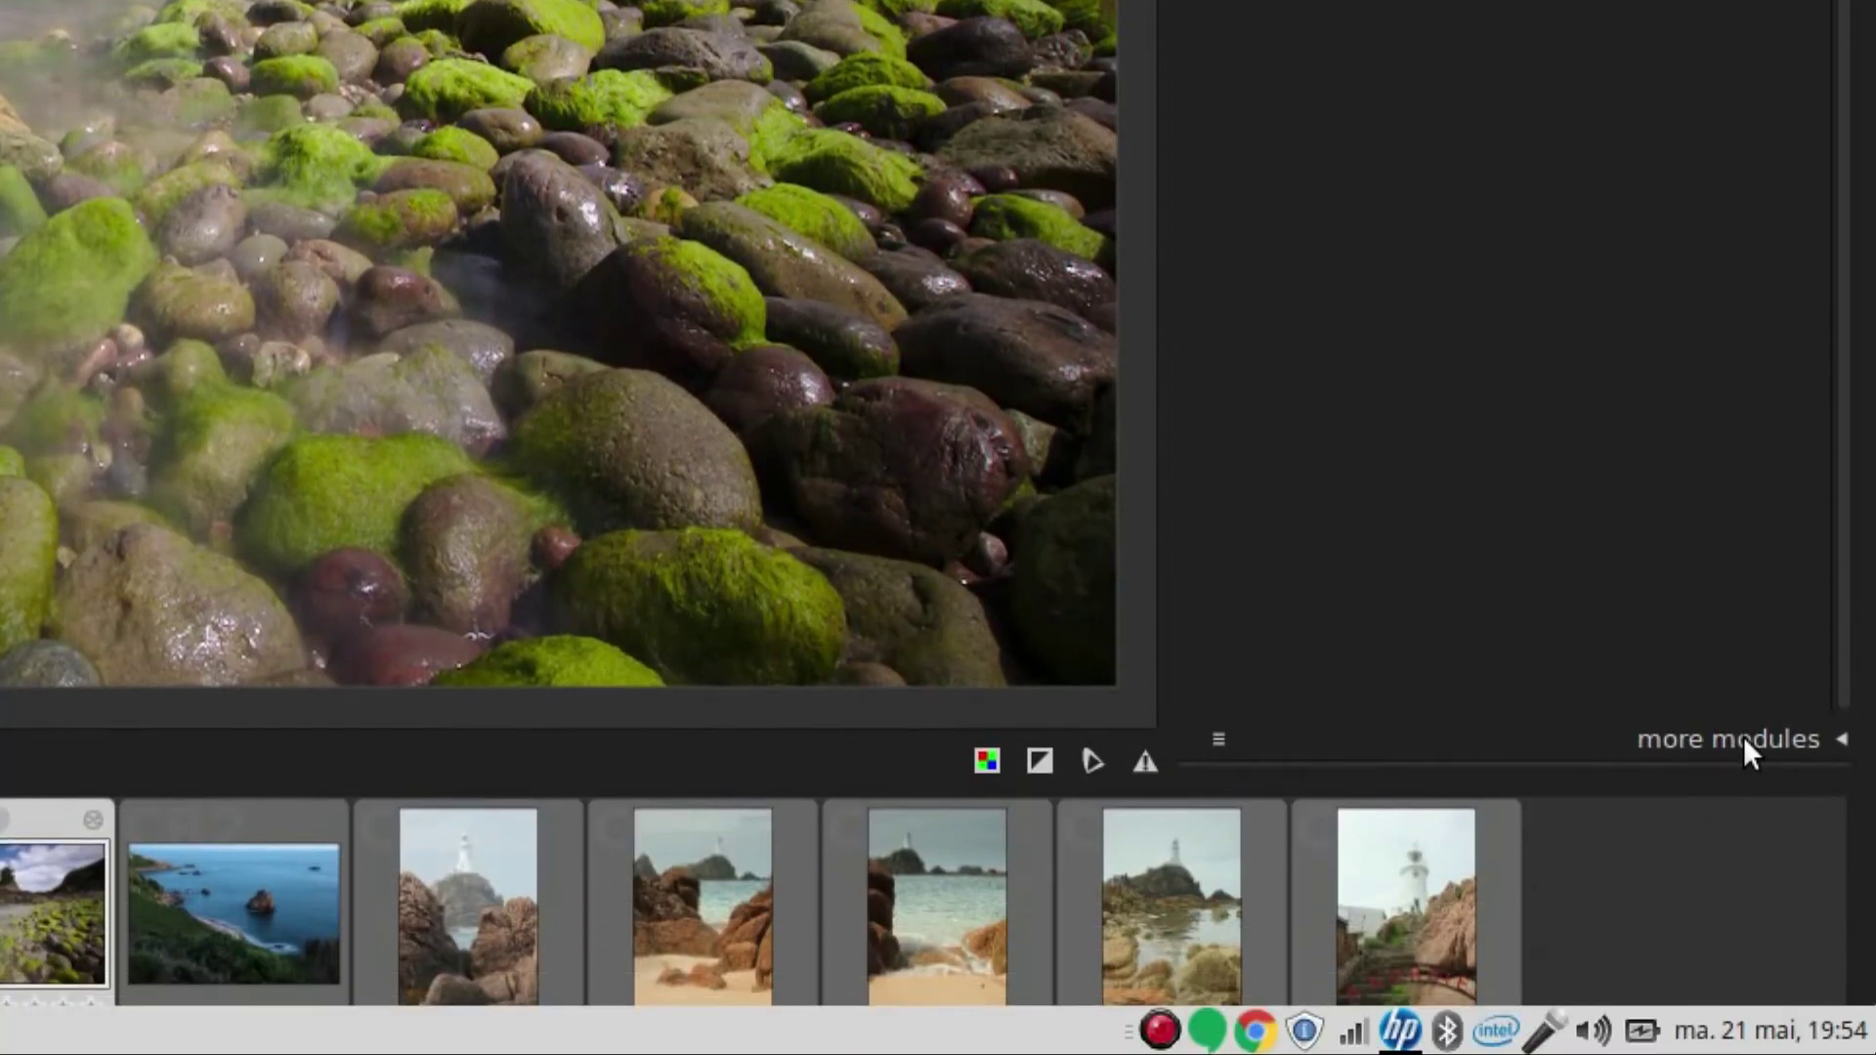
# - Expand the full module list and make the denoise (profiled) module visible in the correction group
pyautogui.click(1743, 736)
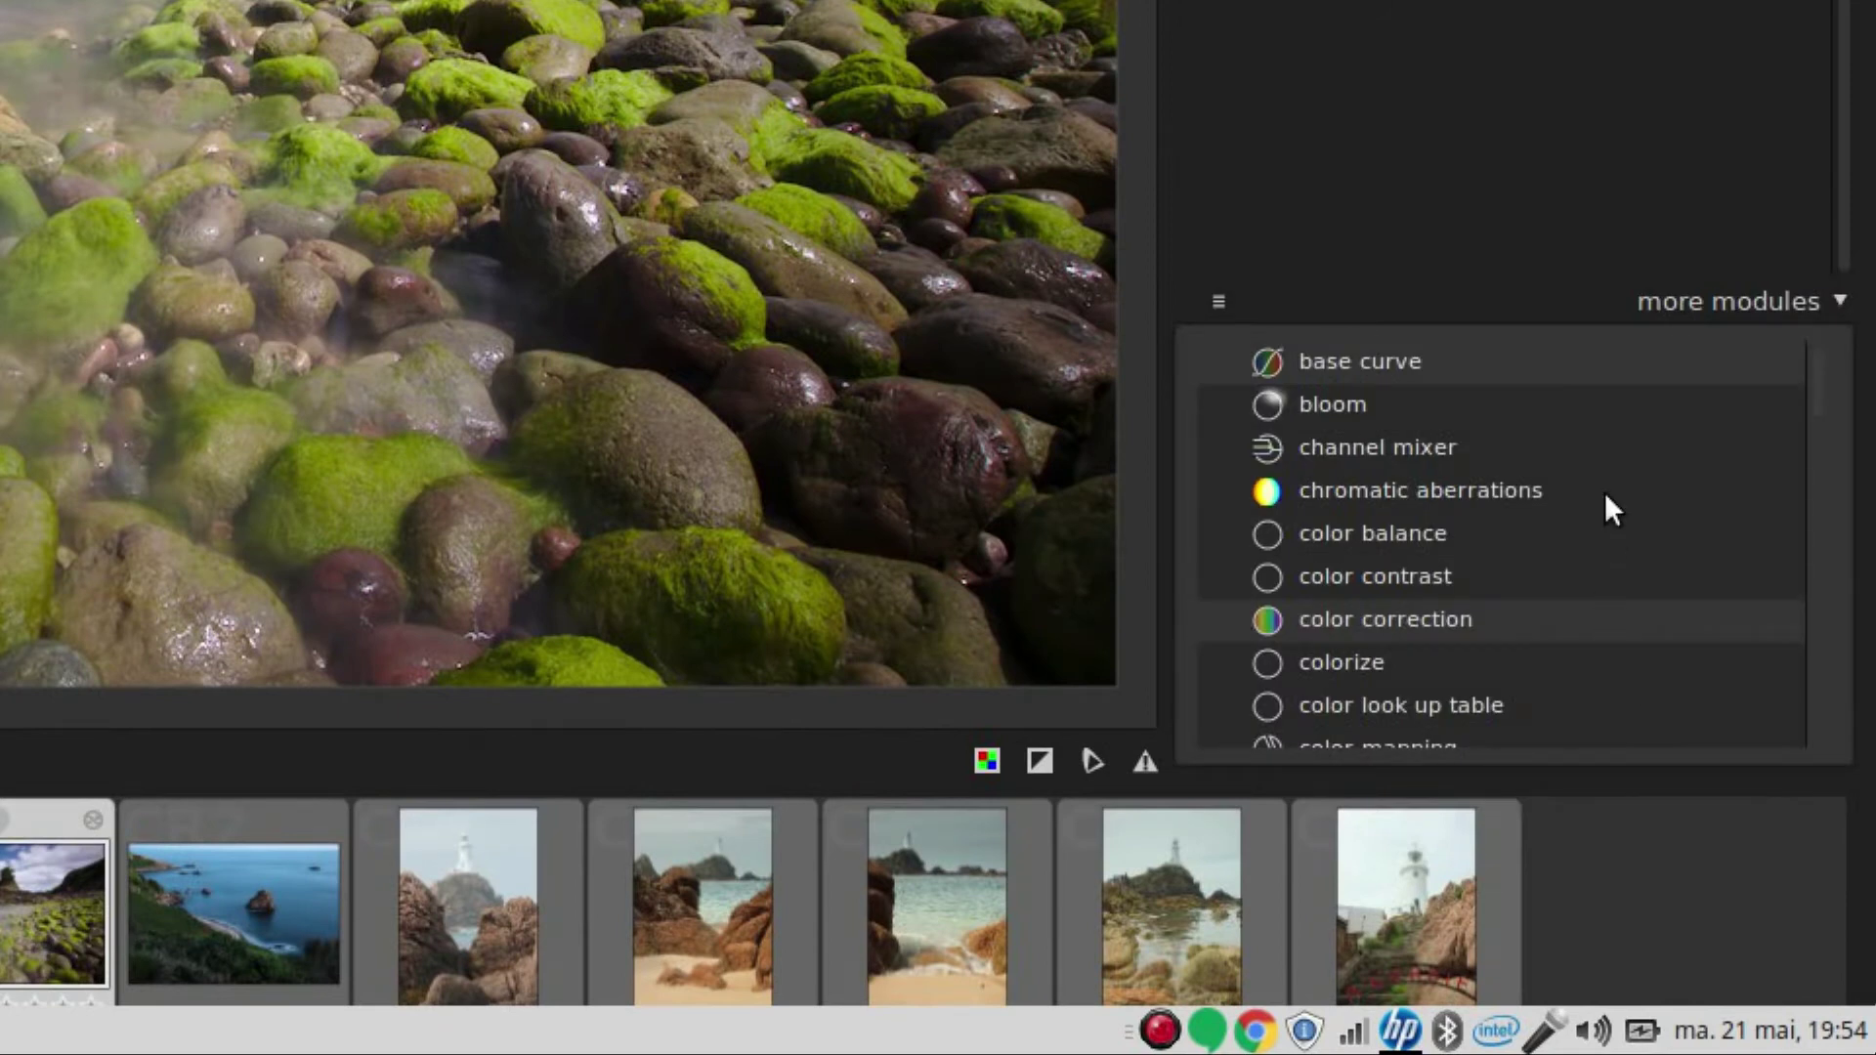
pyautogui.moveTo(1817, 378)
pyautogui.mouseDown()
pyautogui.moveTo(1811, 729)
pyautogui.moveTo(1799, 367)
pyautogui.mouseUp()
pyautogui.scroll(-1, 1817, 381)
pyautogui.moveTo(1817, 378); pyautogui.dragTo(1794, 332)
pyautogui.moveTo(1813, 378); pyautogui.dragTo(1812, 394)
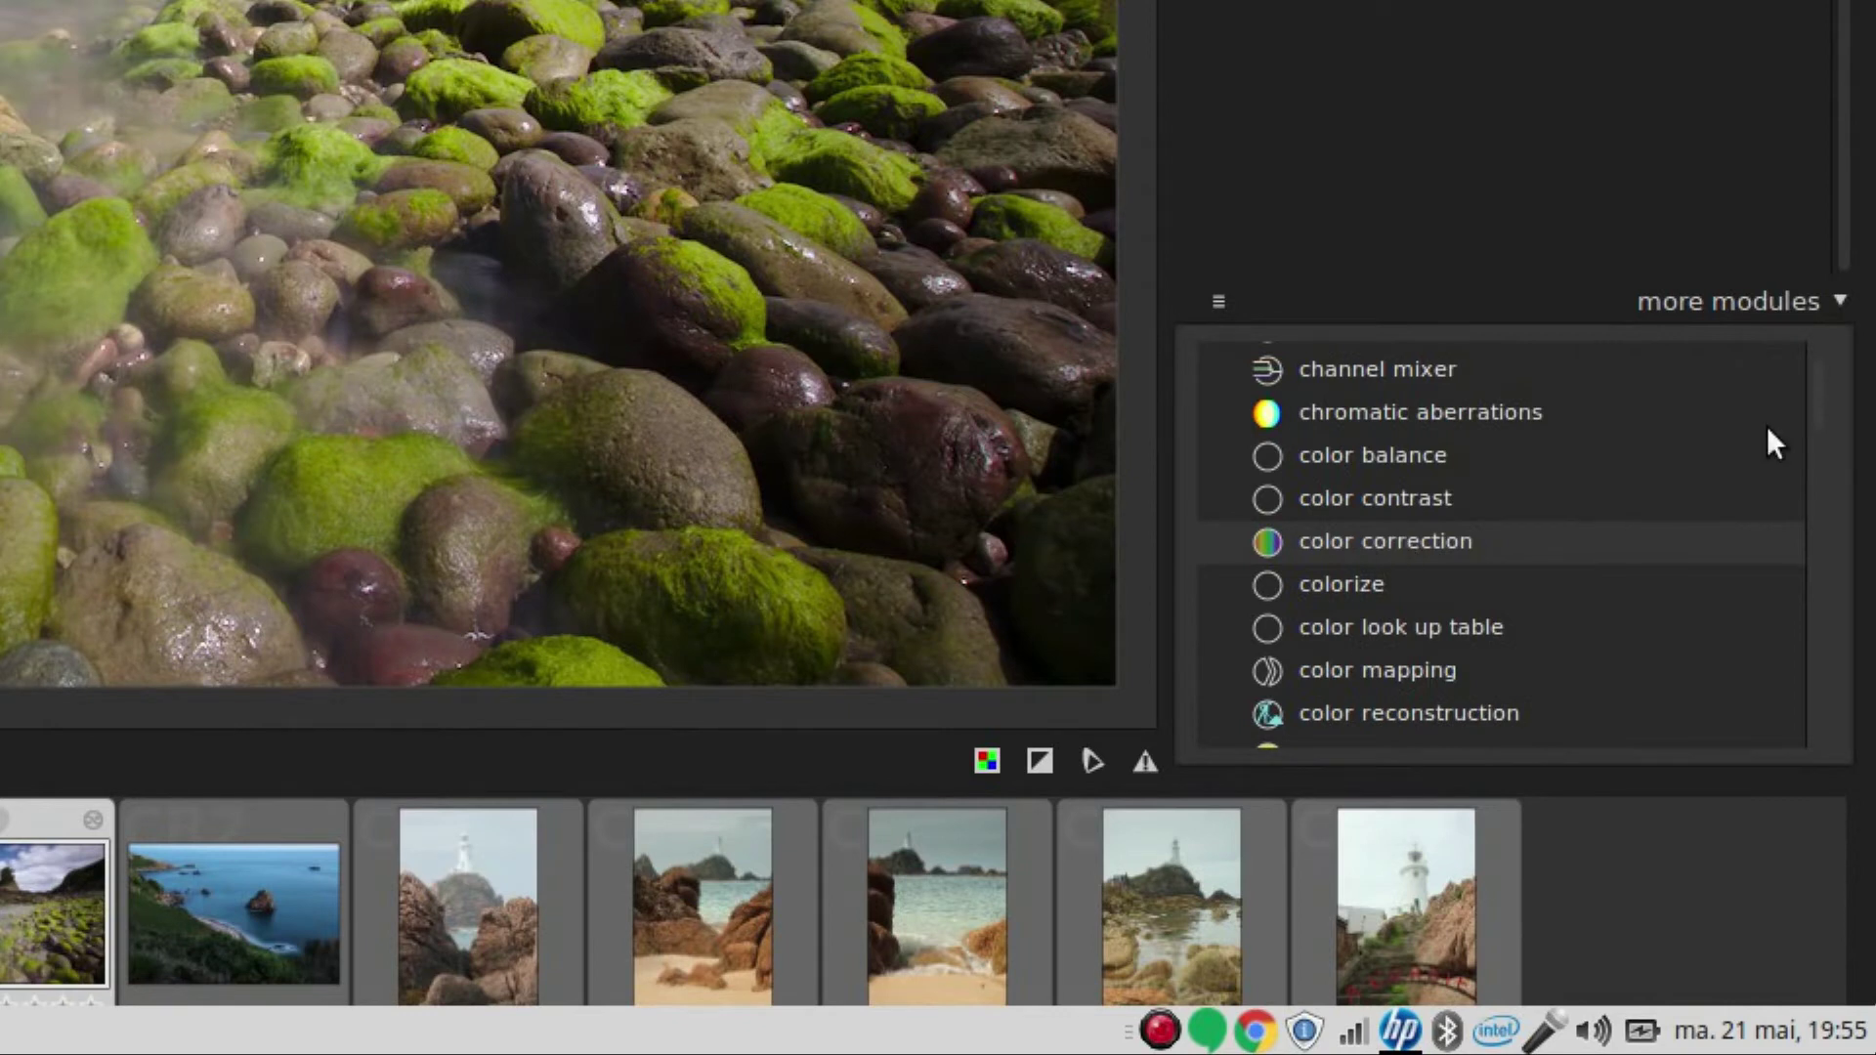
pyautogui.scroll(-5, 1812, 435)
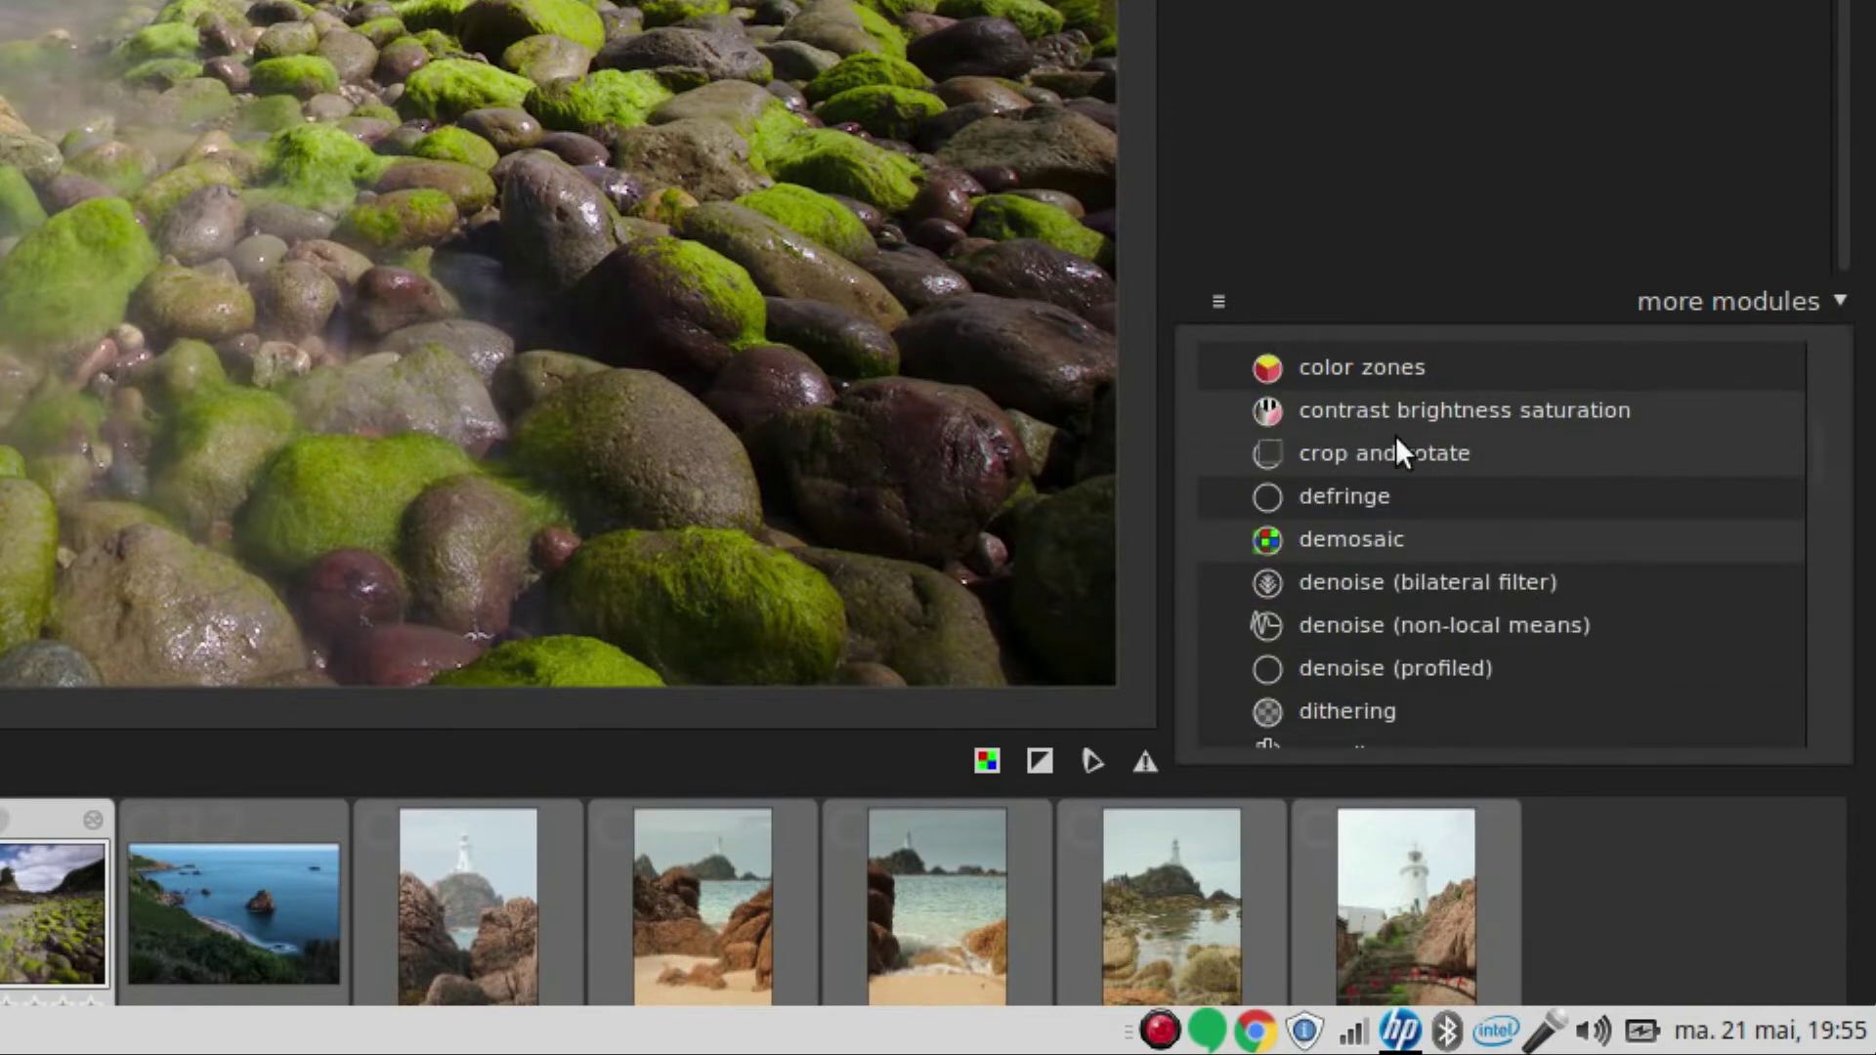
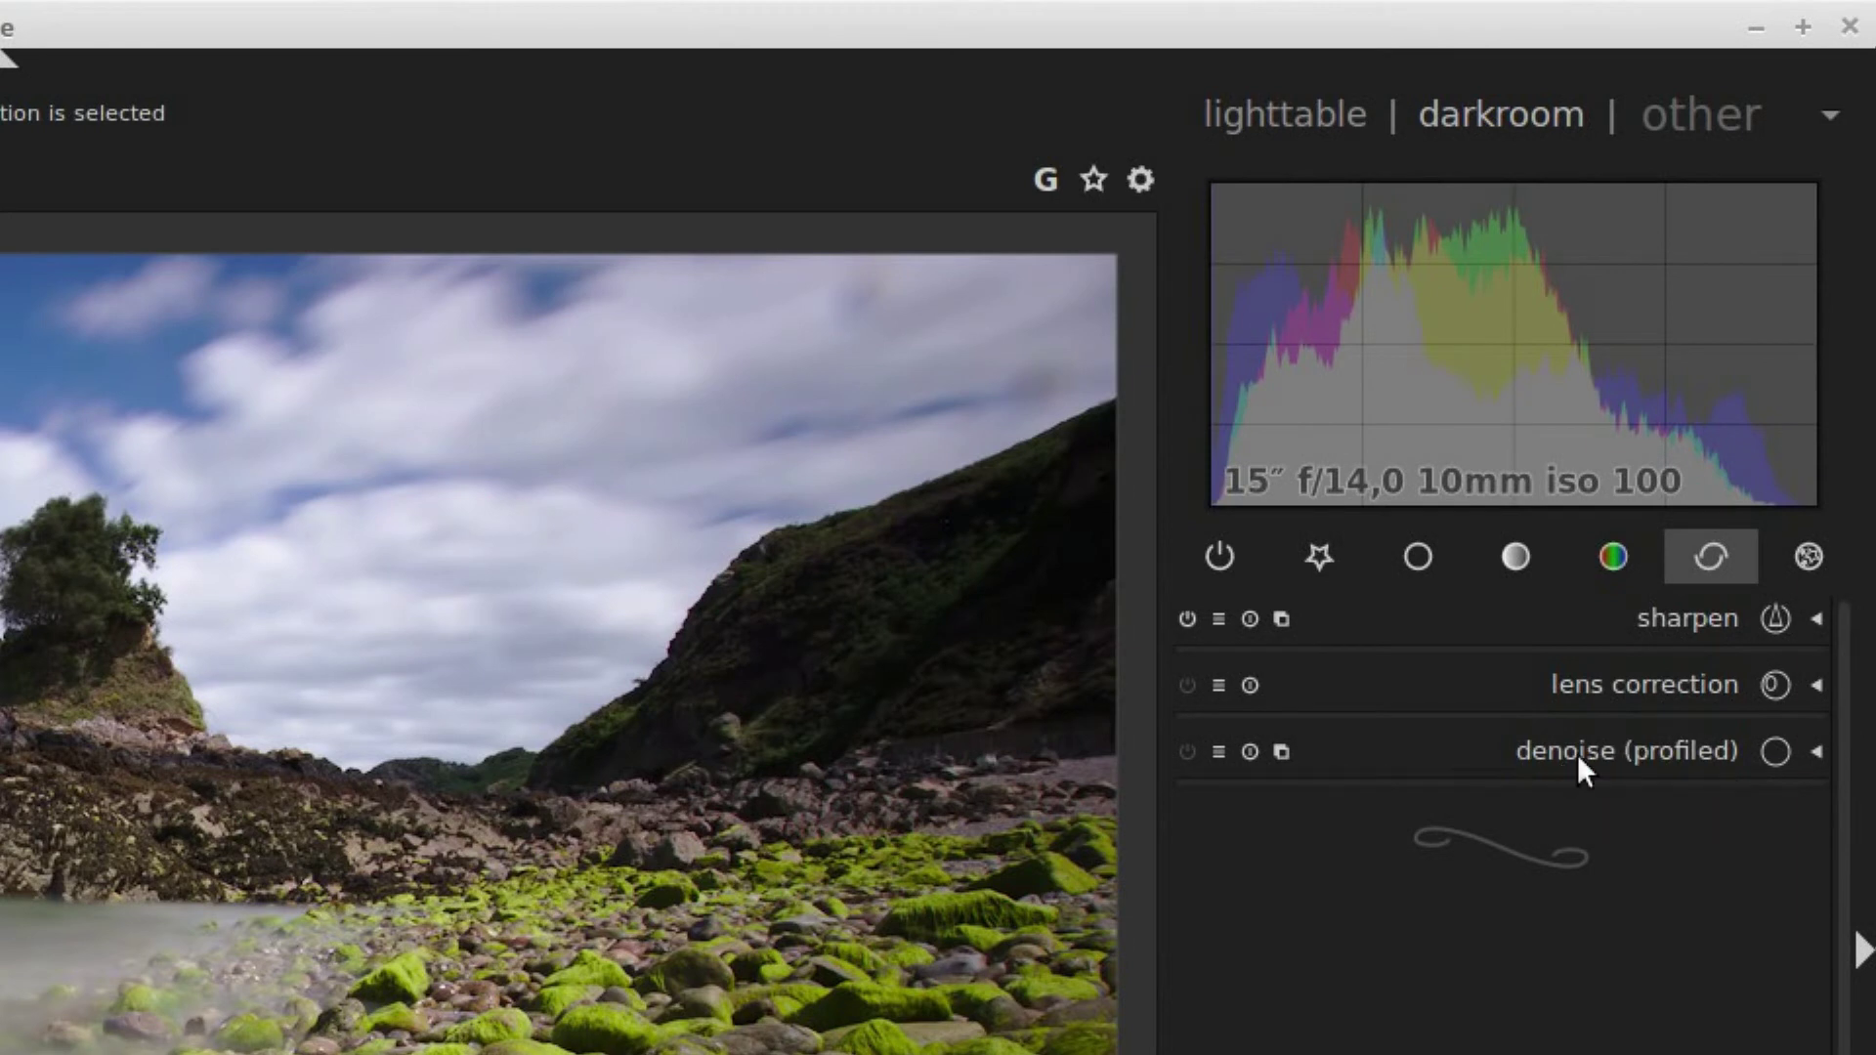
# - Mark the denoise (profiled) and exposure modules as favorites
pyautogui.click(1315, 552)
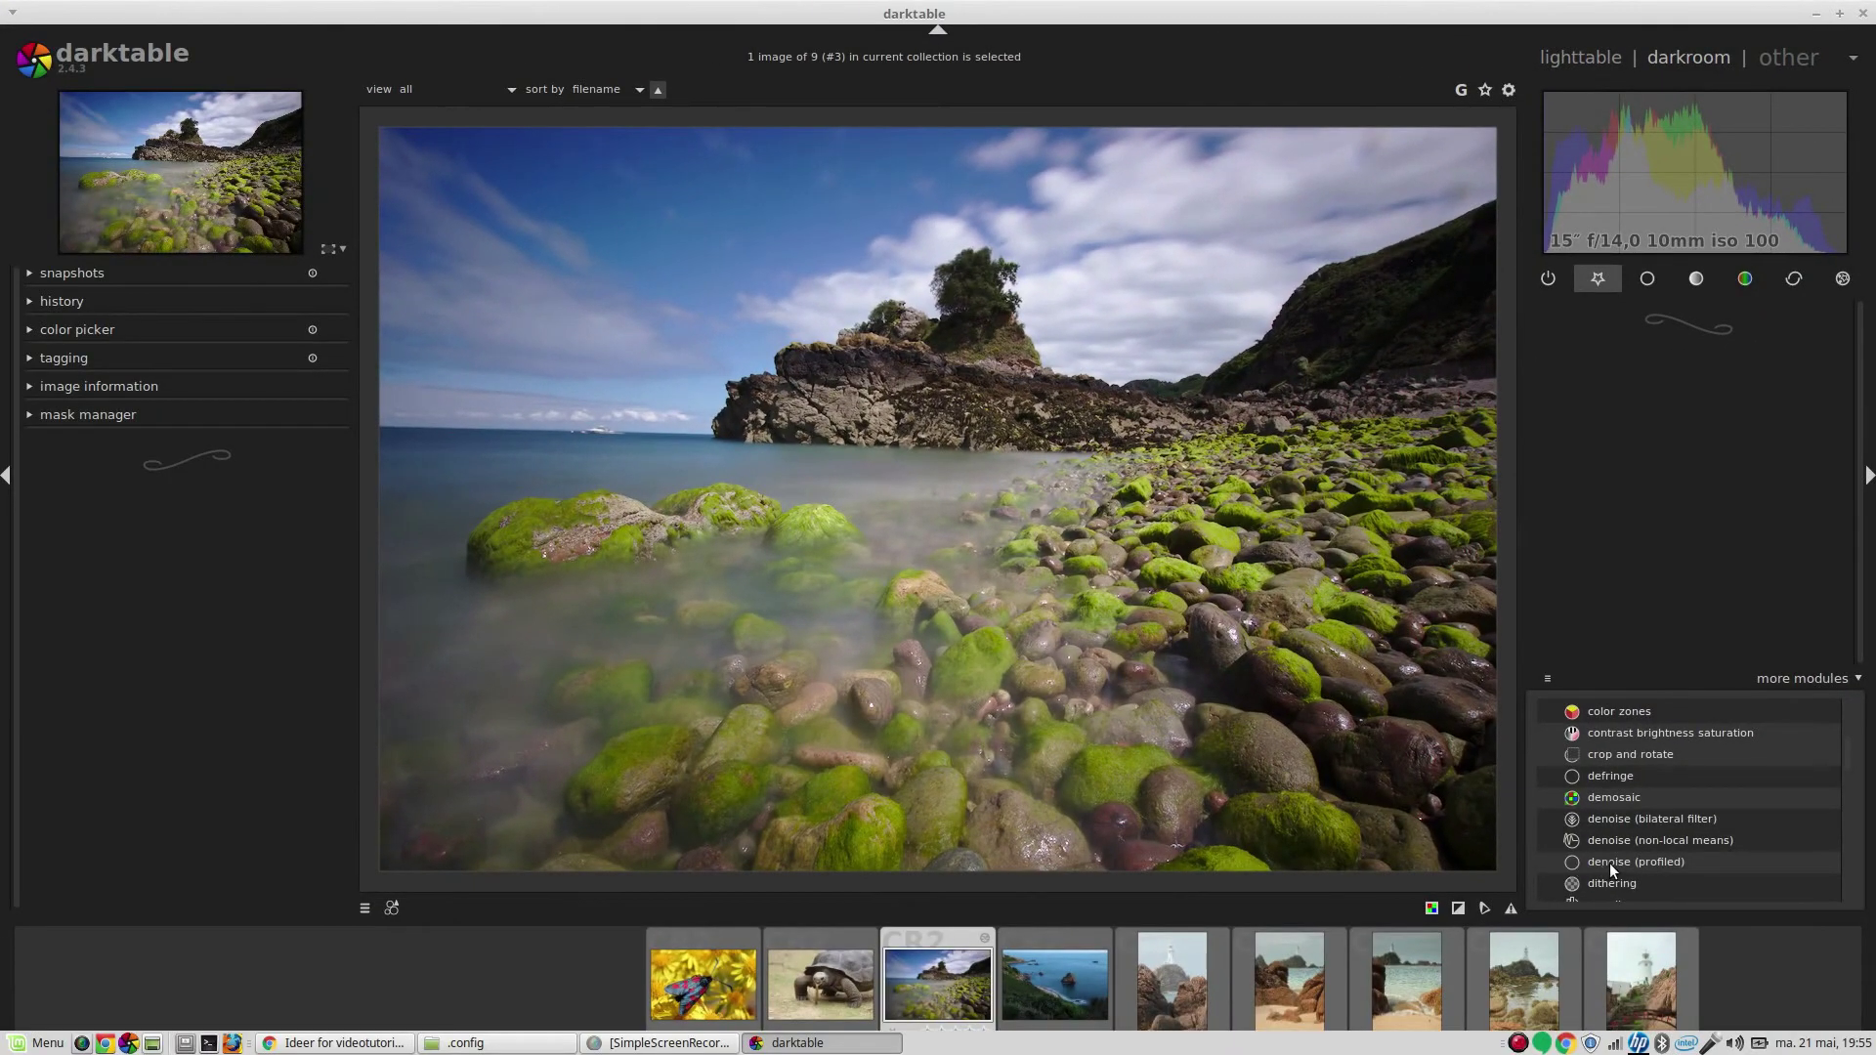
pyautogui.click(1610, 864)
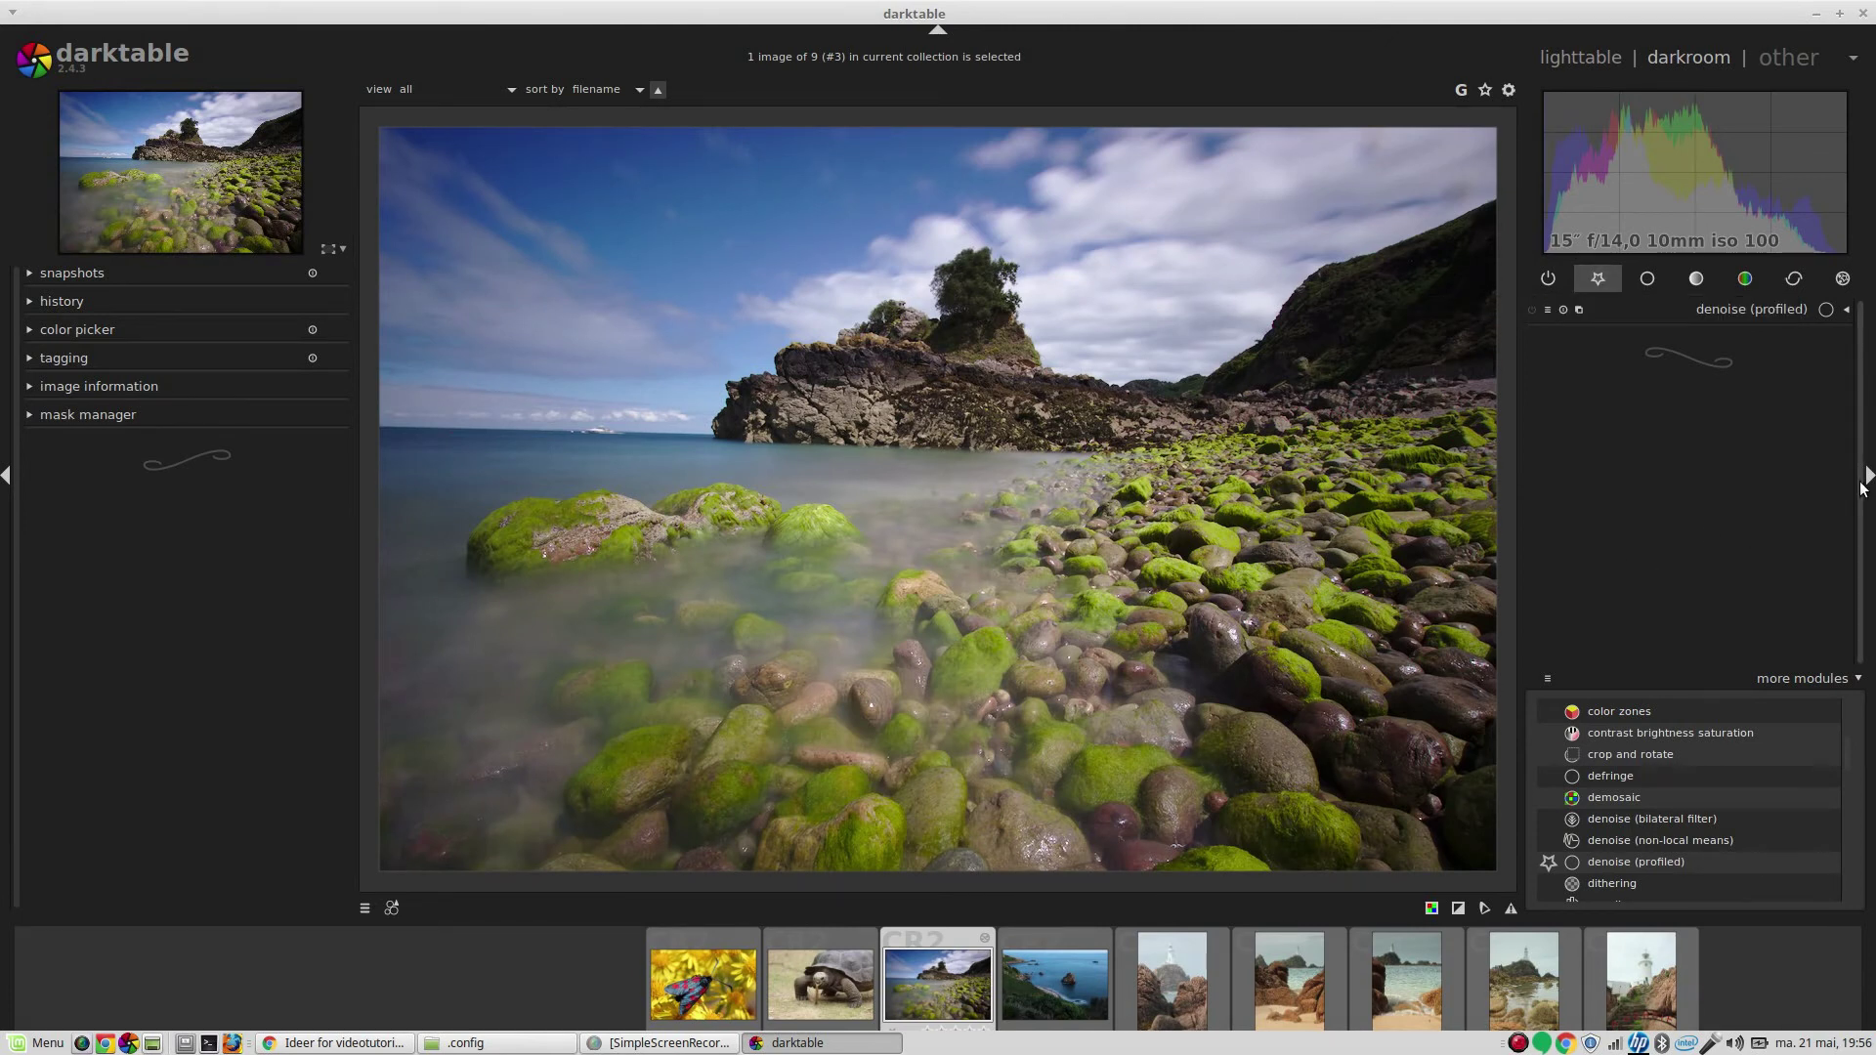
pyautogui.scroll(-5, 1853, 774)
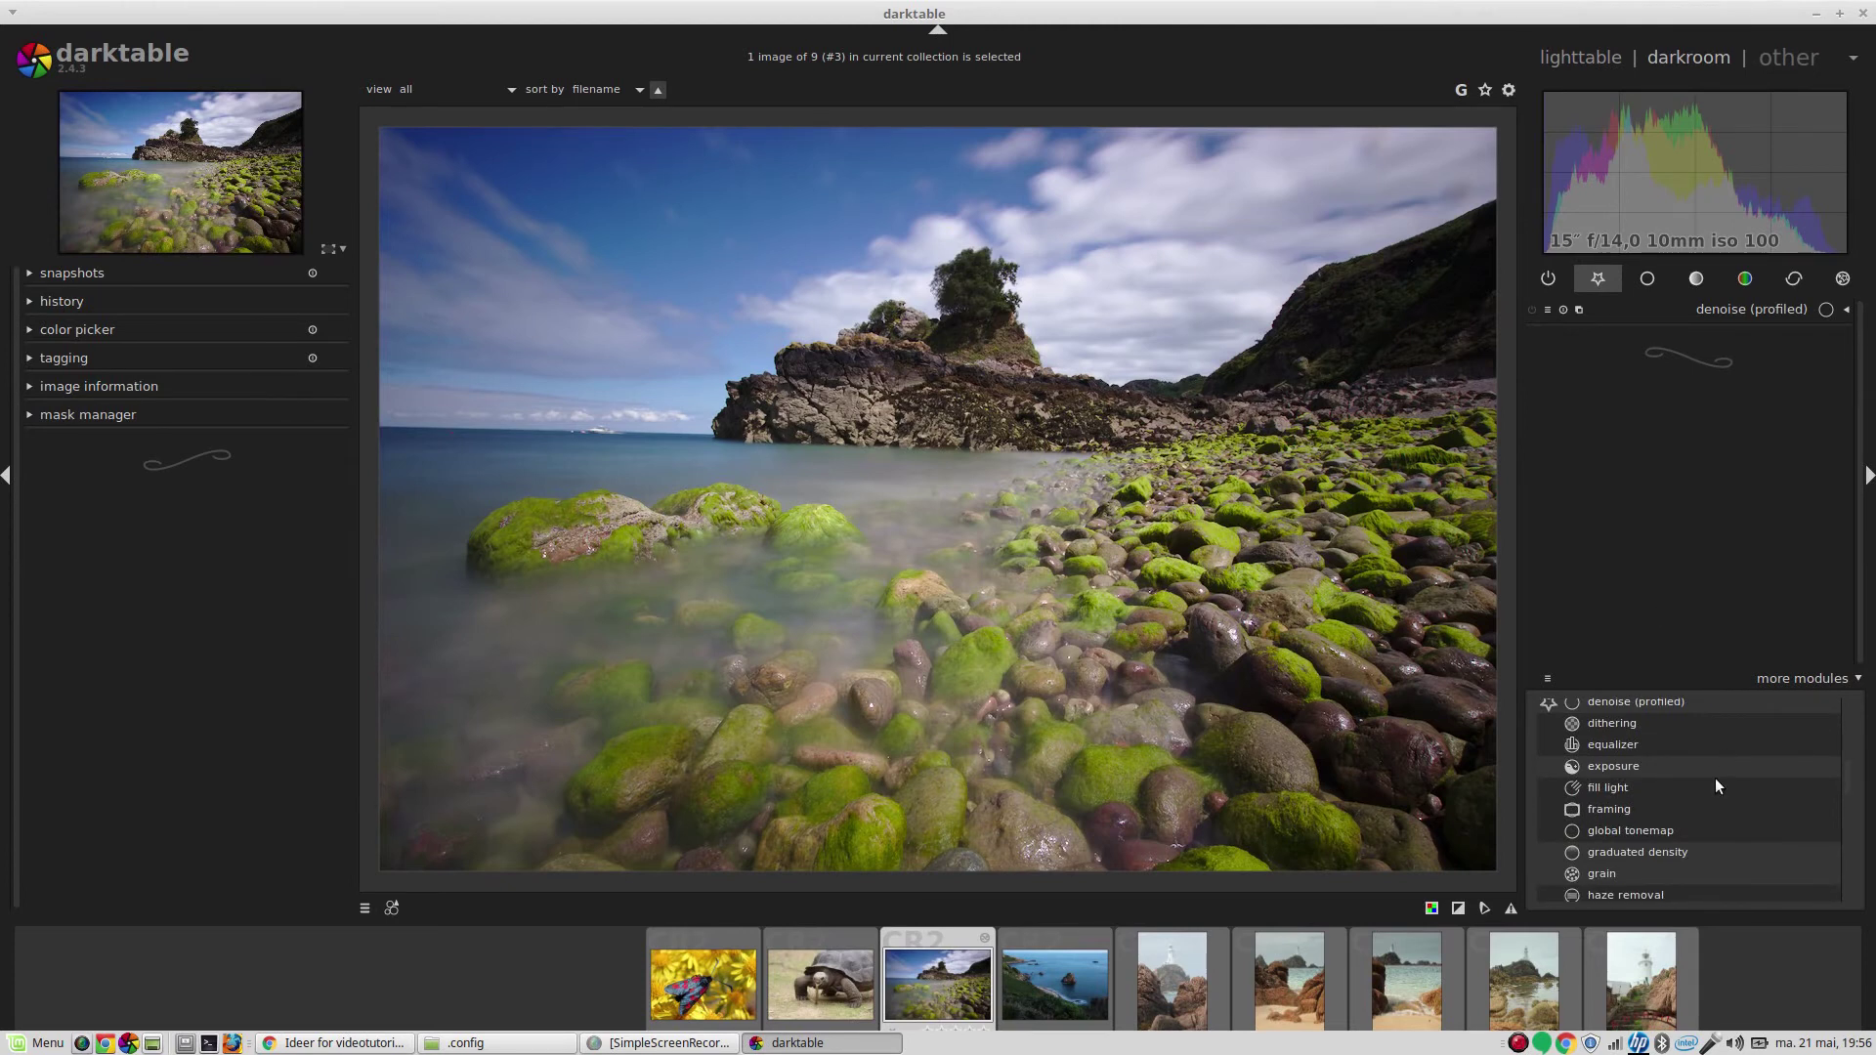
pyautogui.click(1618, 764)
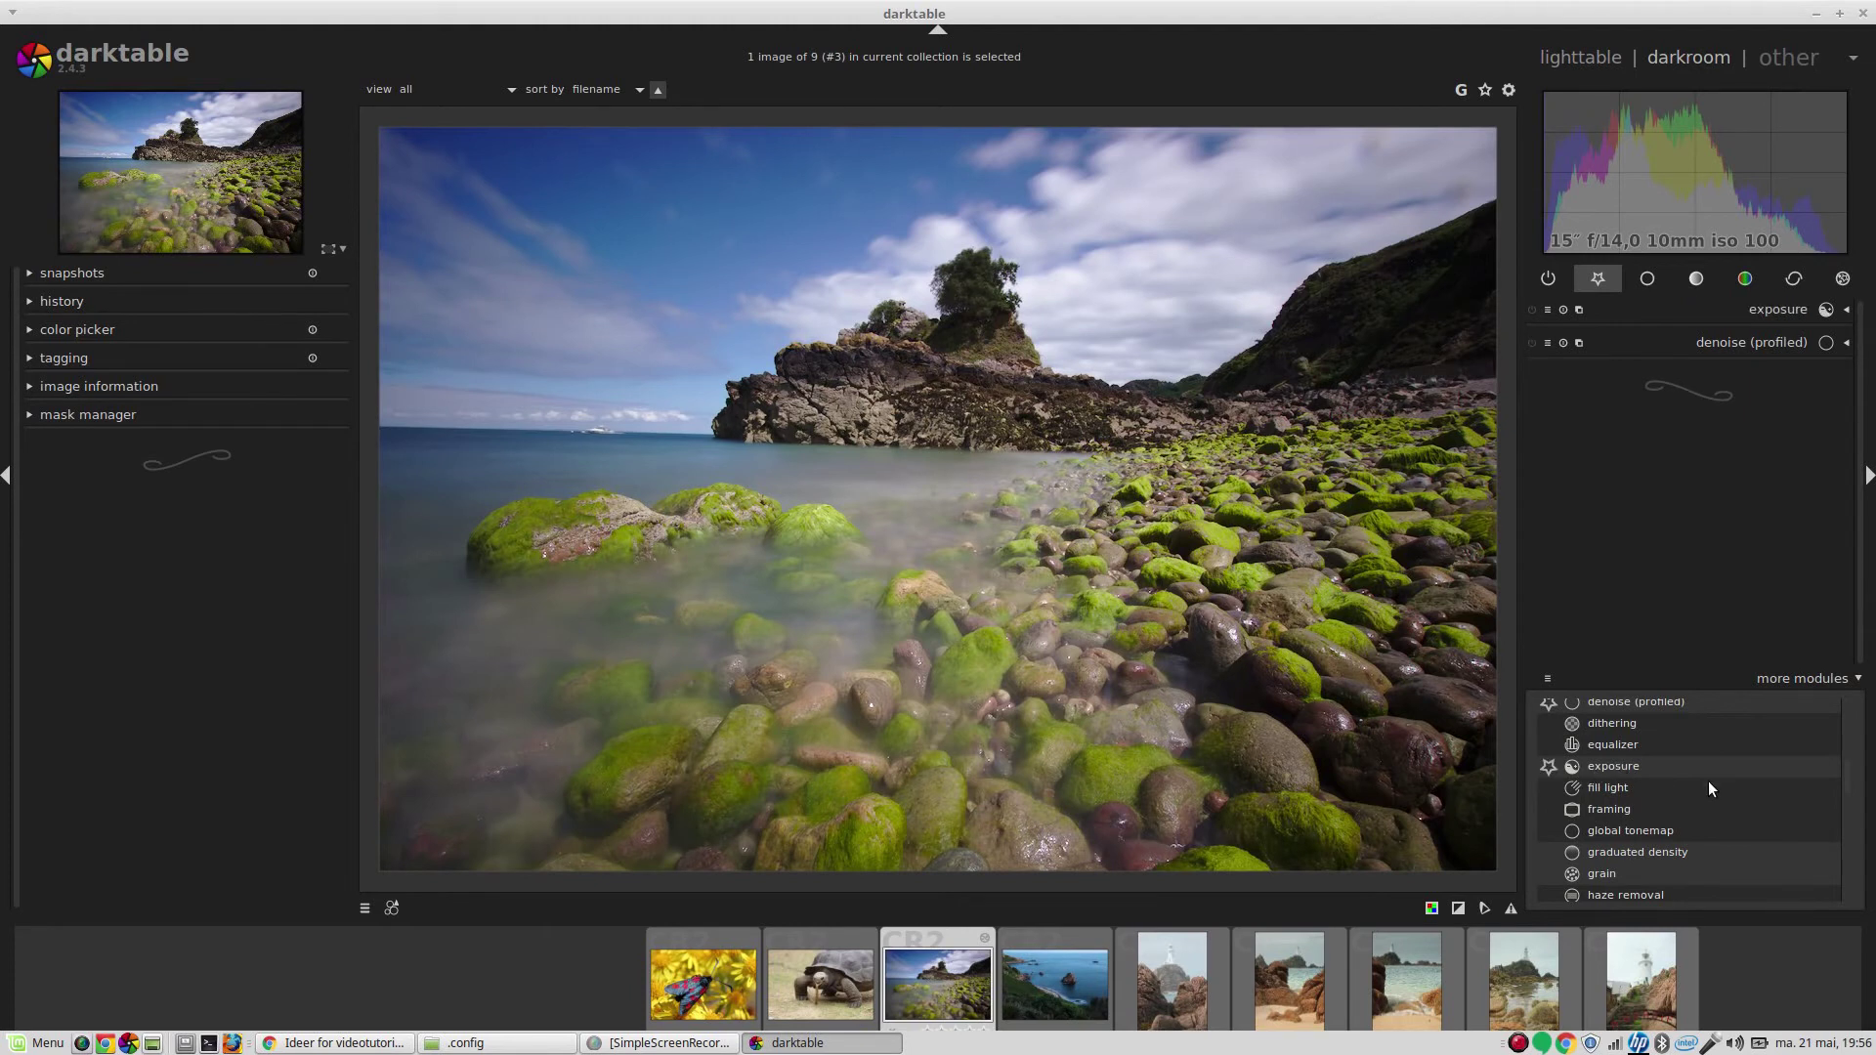
# - Add the white balance and tone curve modules to the favorites group
pyautogui.moveTo(1838, 780); pyautogui.dragTo(1854, 911)
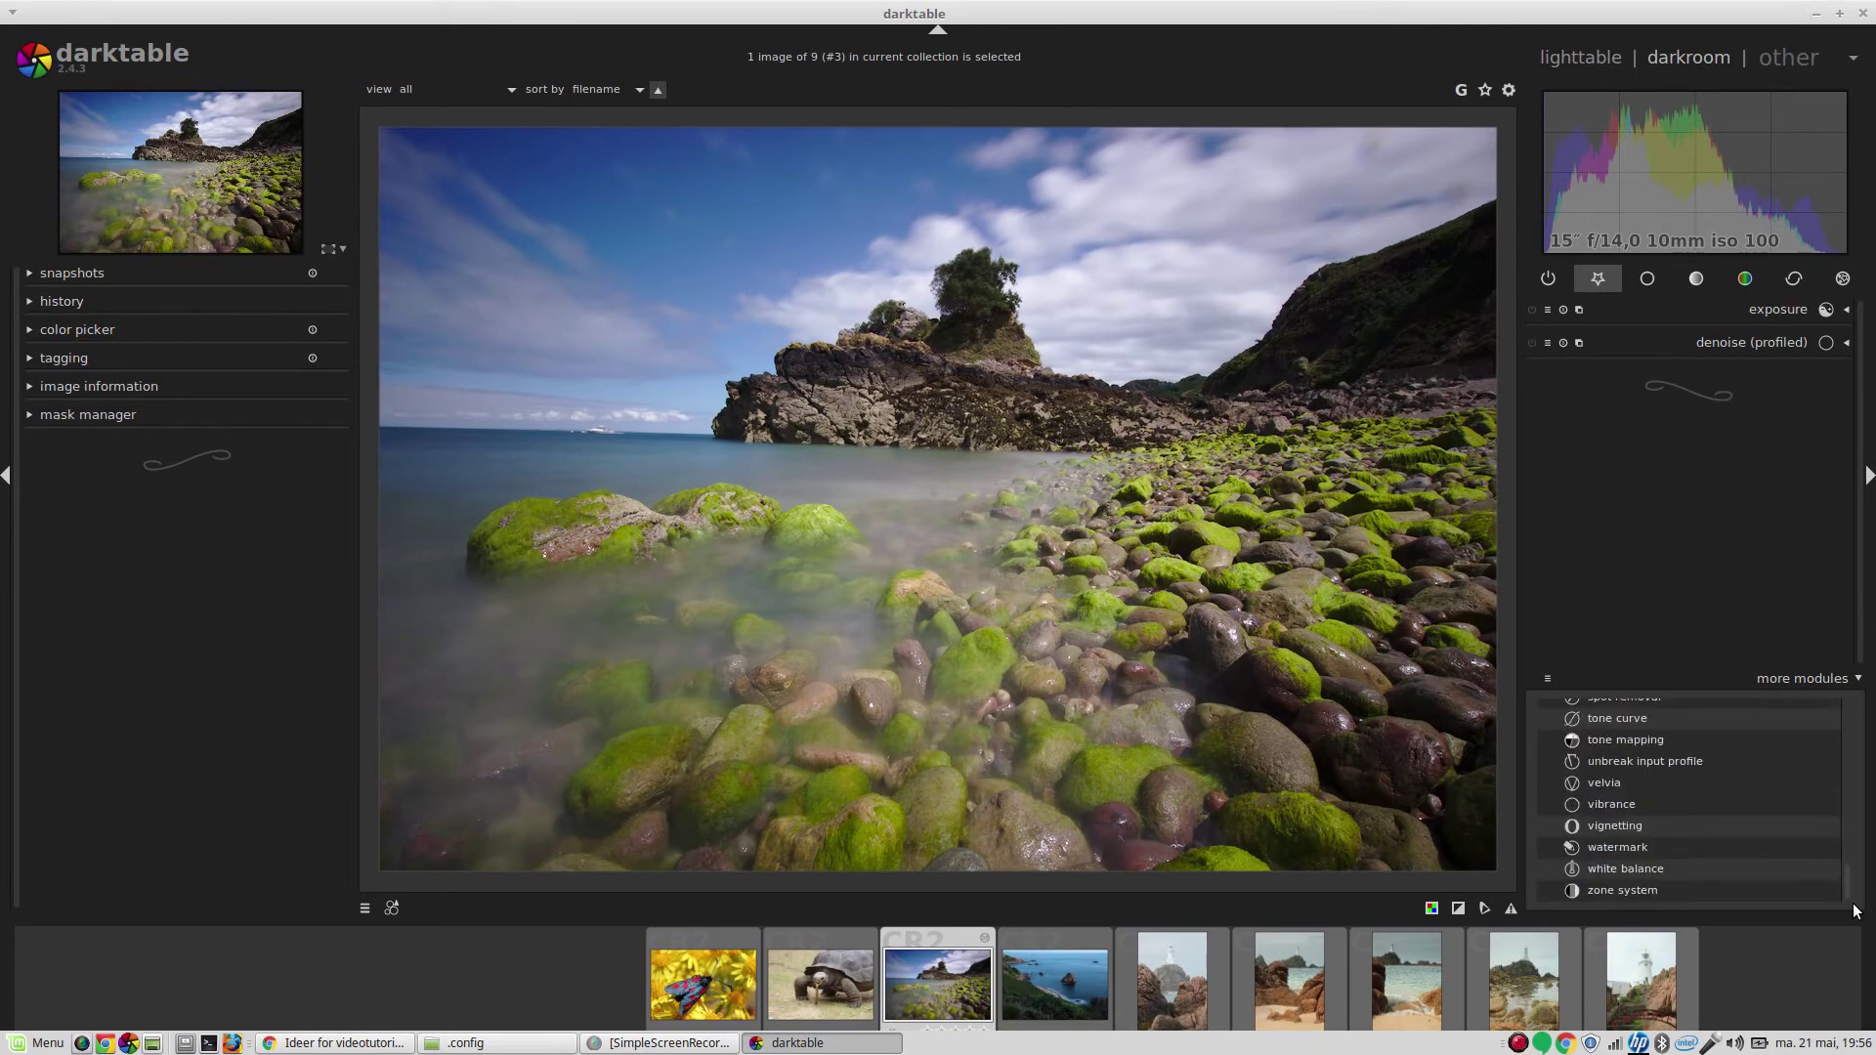
pyautogui.click(1604, 868)
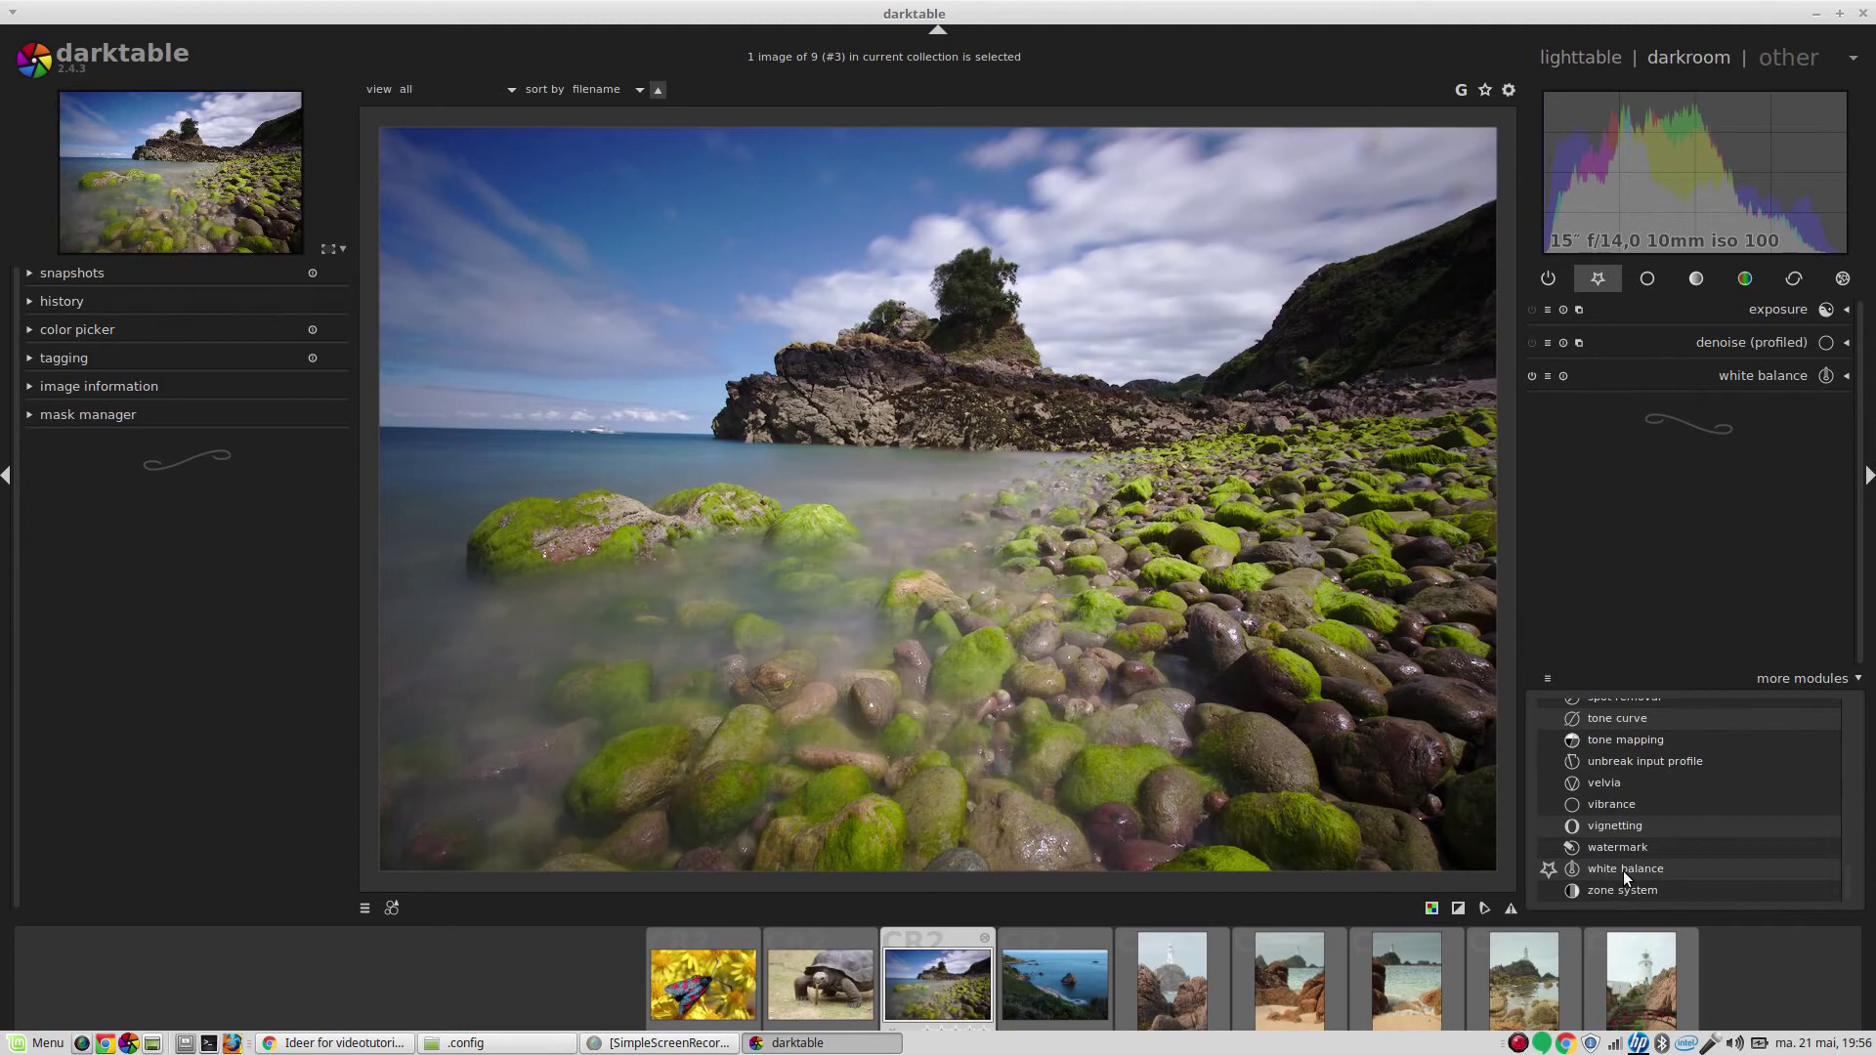
pyautogui.moveTo(1847, 890)
pyautogui.mouseDown()
pyautogui.moveTo(1847, 850)
pyautogui.moveTo(1847, 881)
pyautogui.mouseUp()
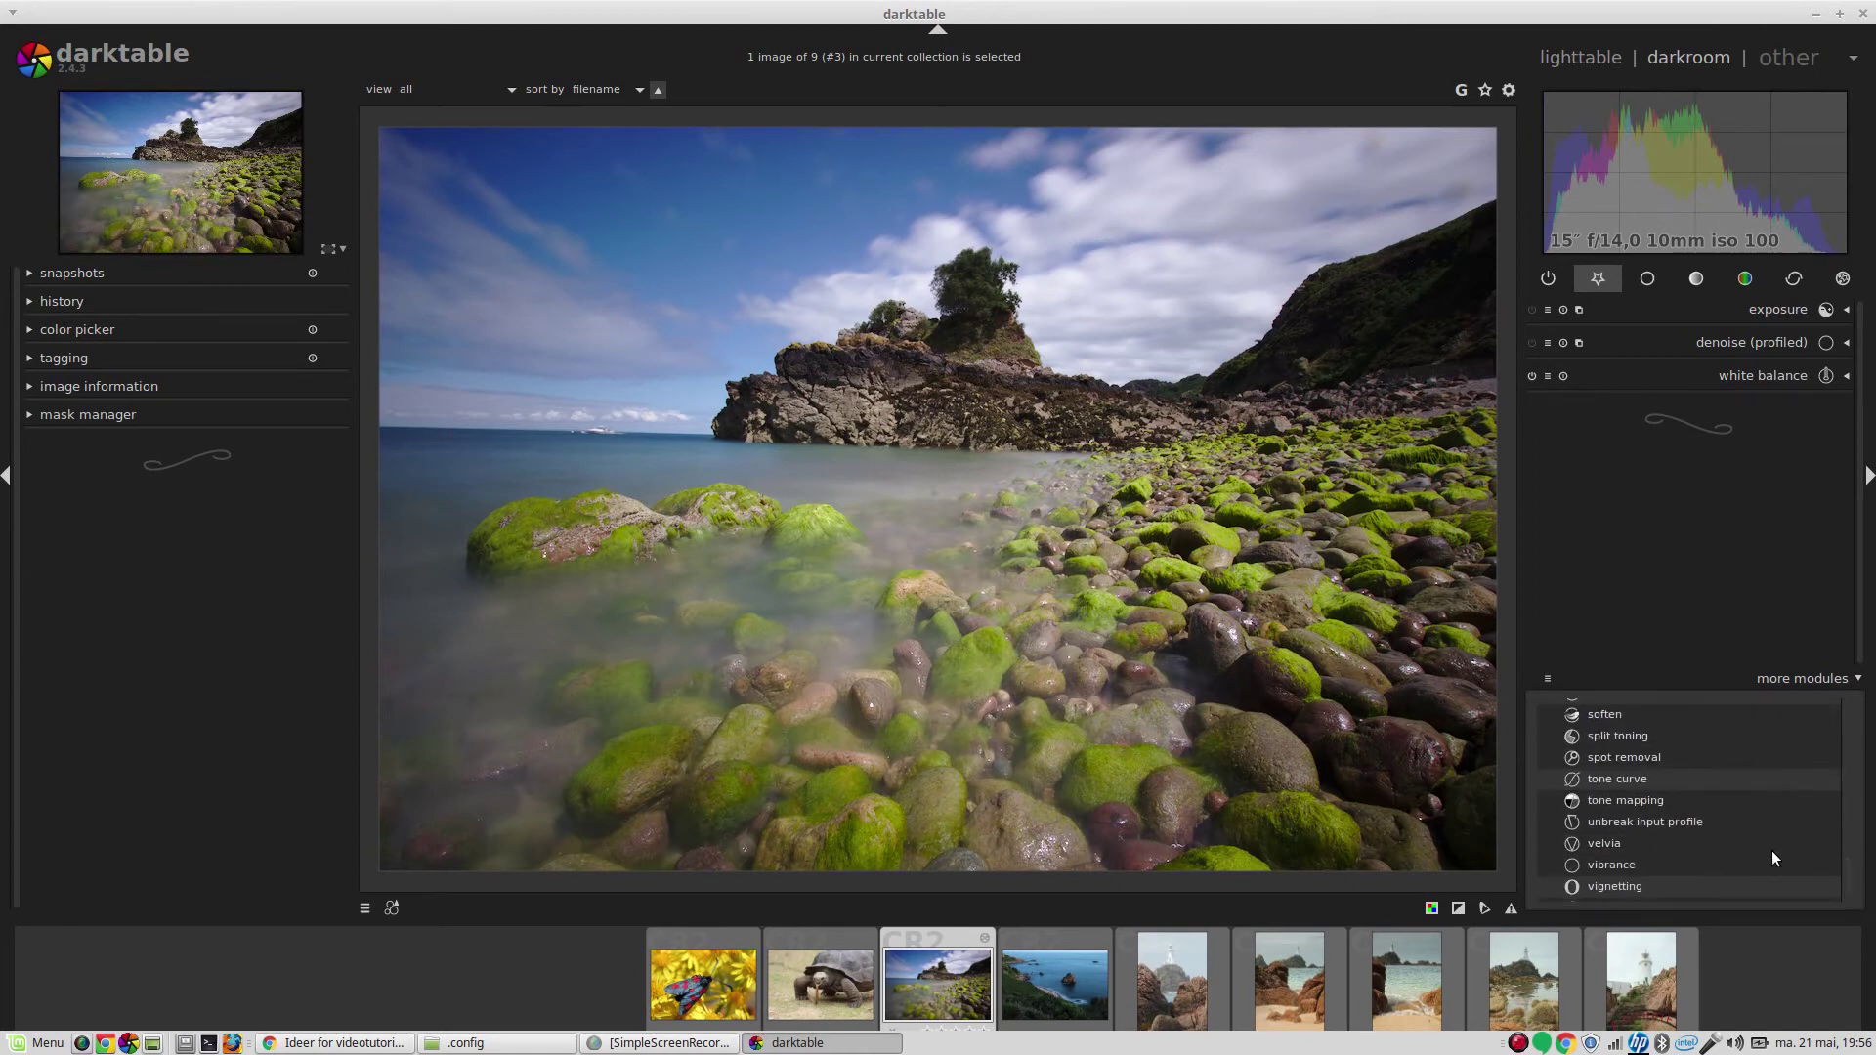
pyautogui.click(1605, 779)
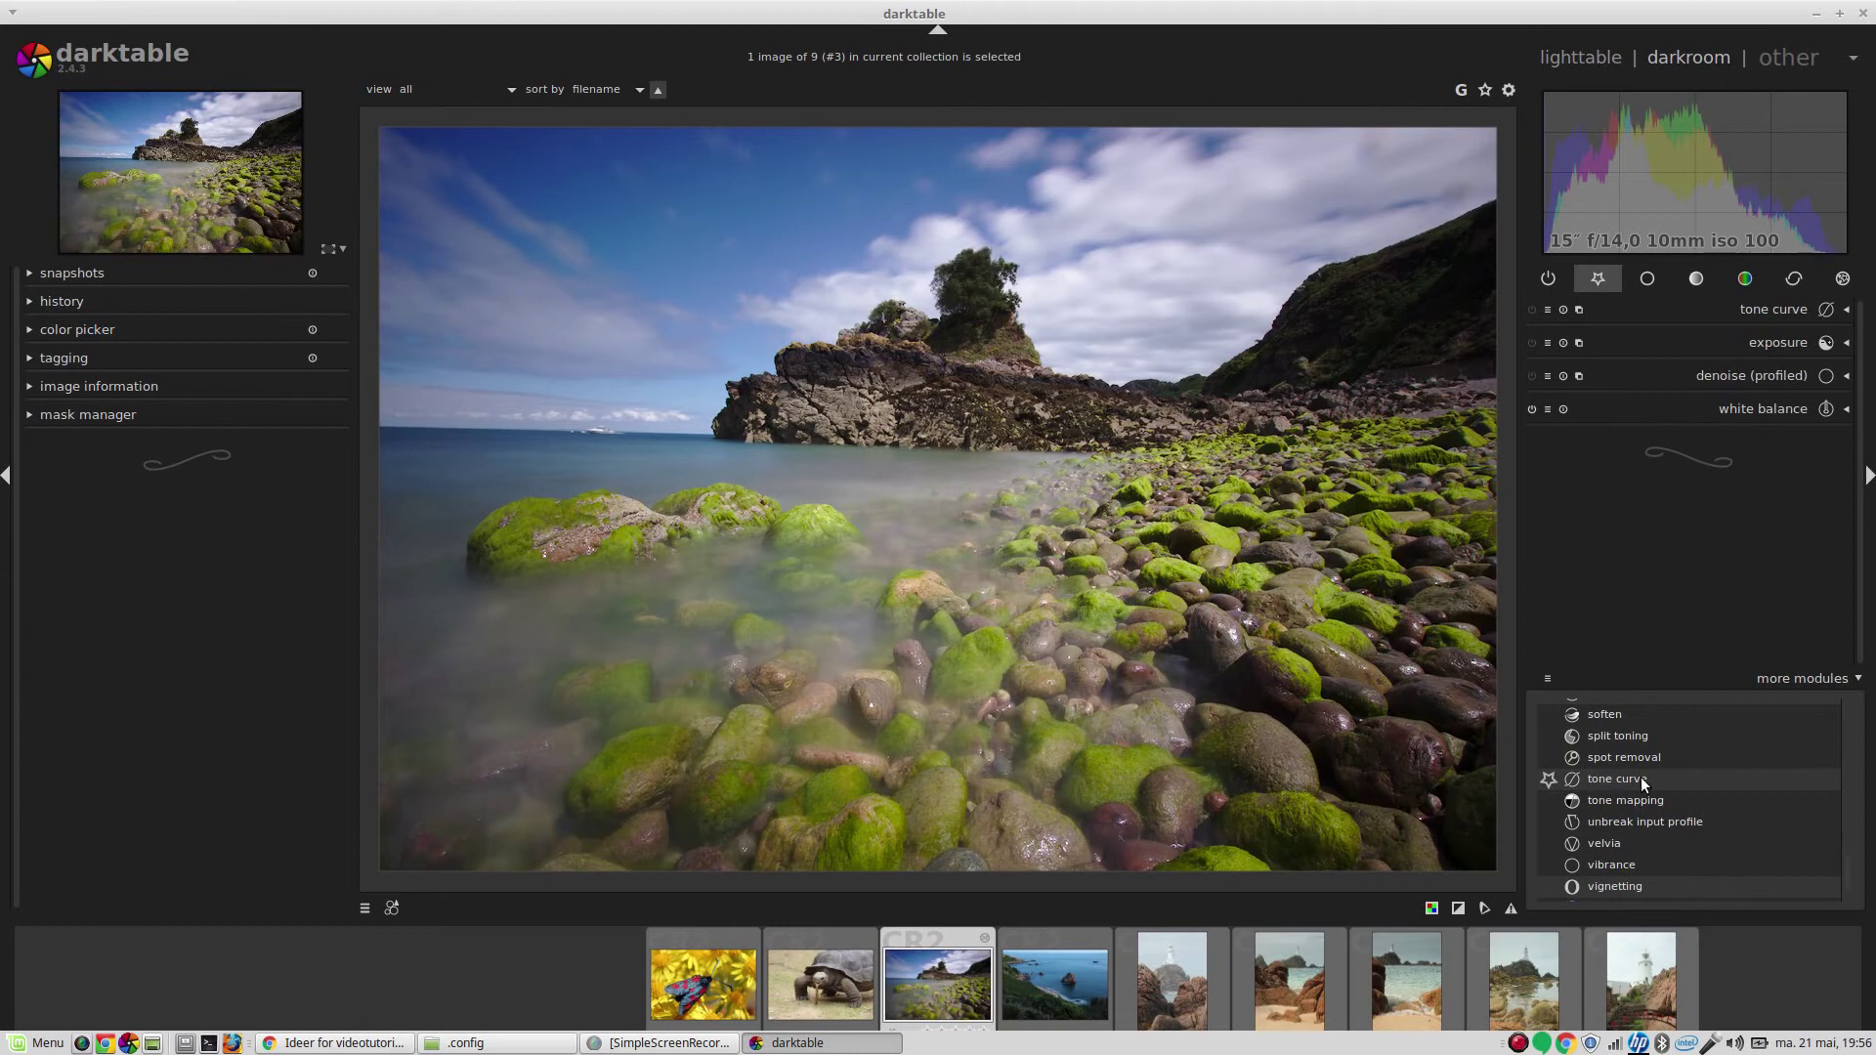
pyautogui.moveTo(1848, 881); pyautogui.dragTo(1831, 658)
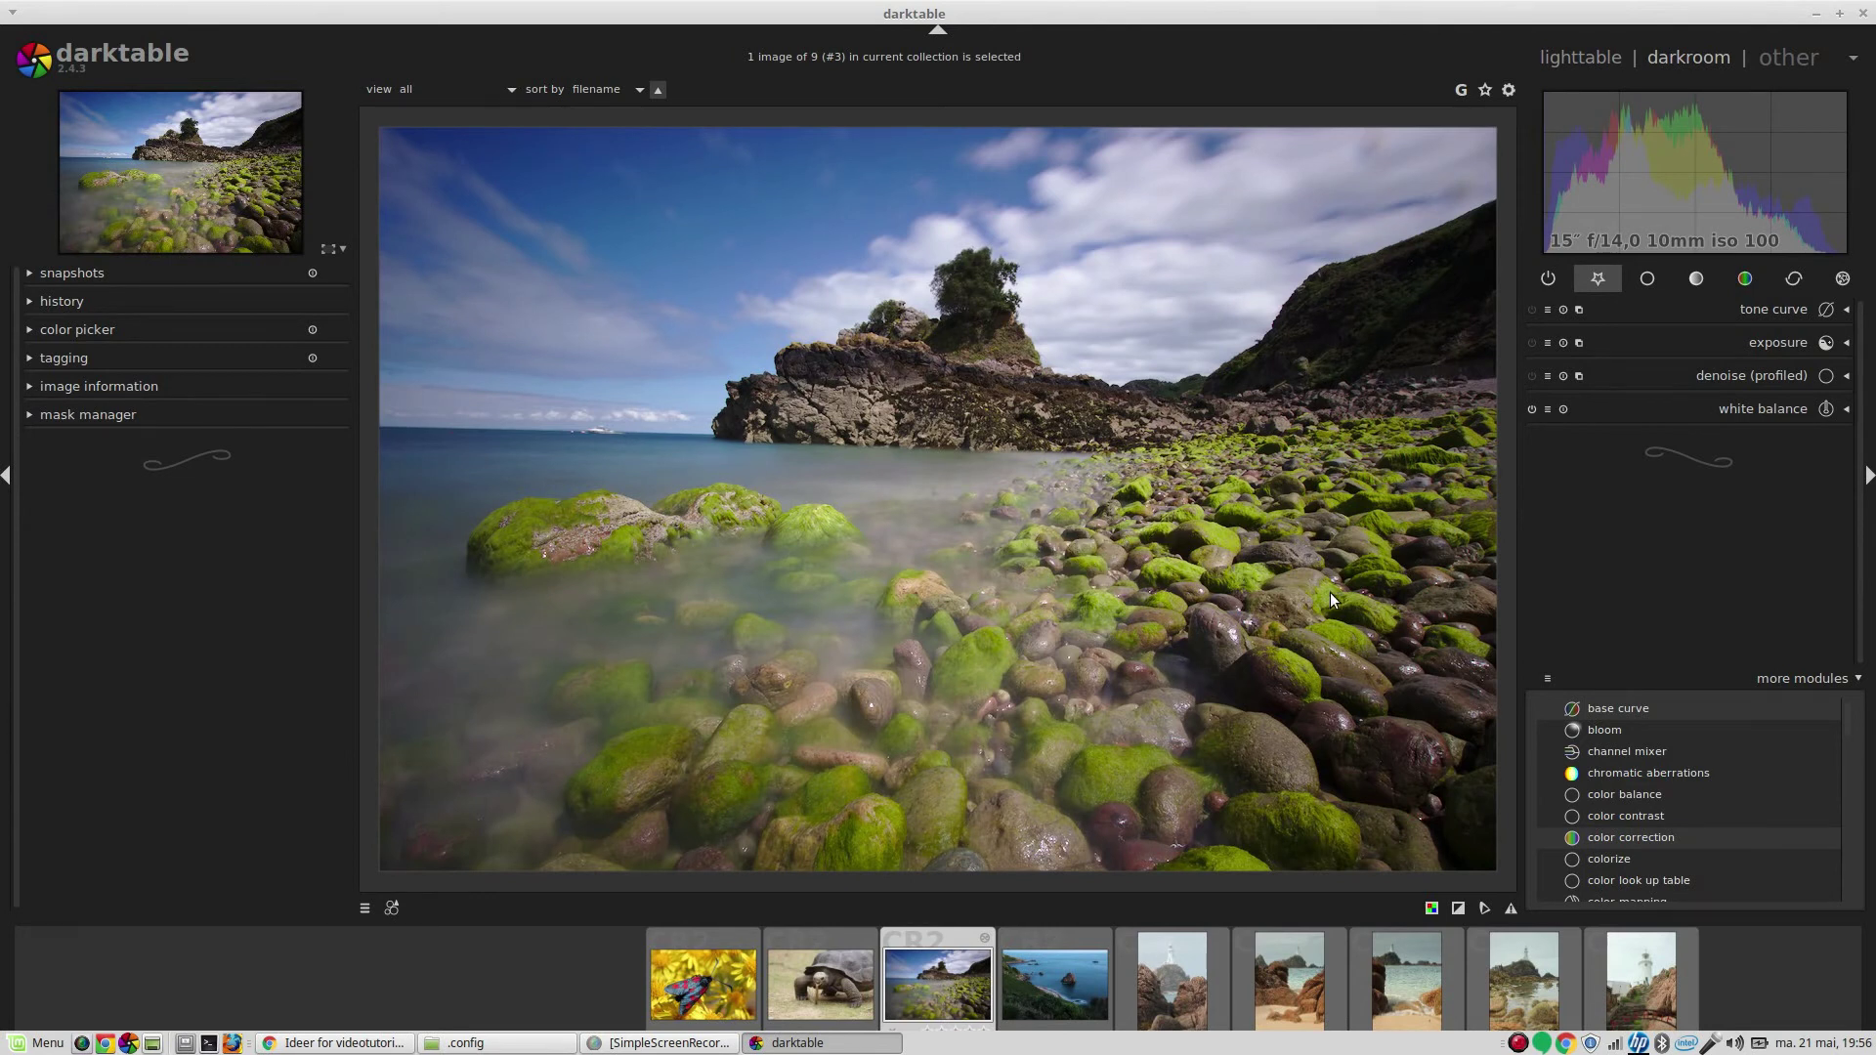
# - Warm the photo by raising the white balance temperature to about 8309K
pyautogui.click(1743, 409)
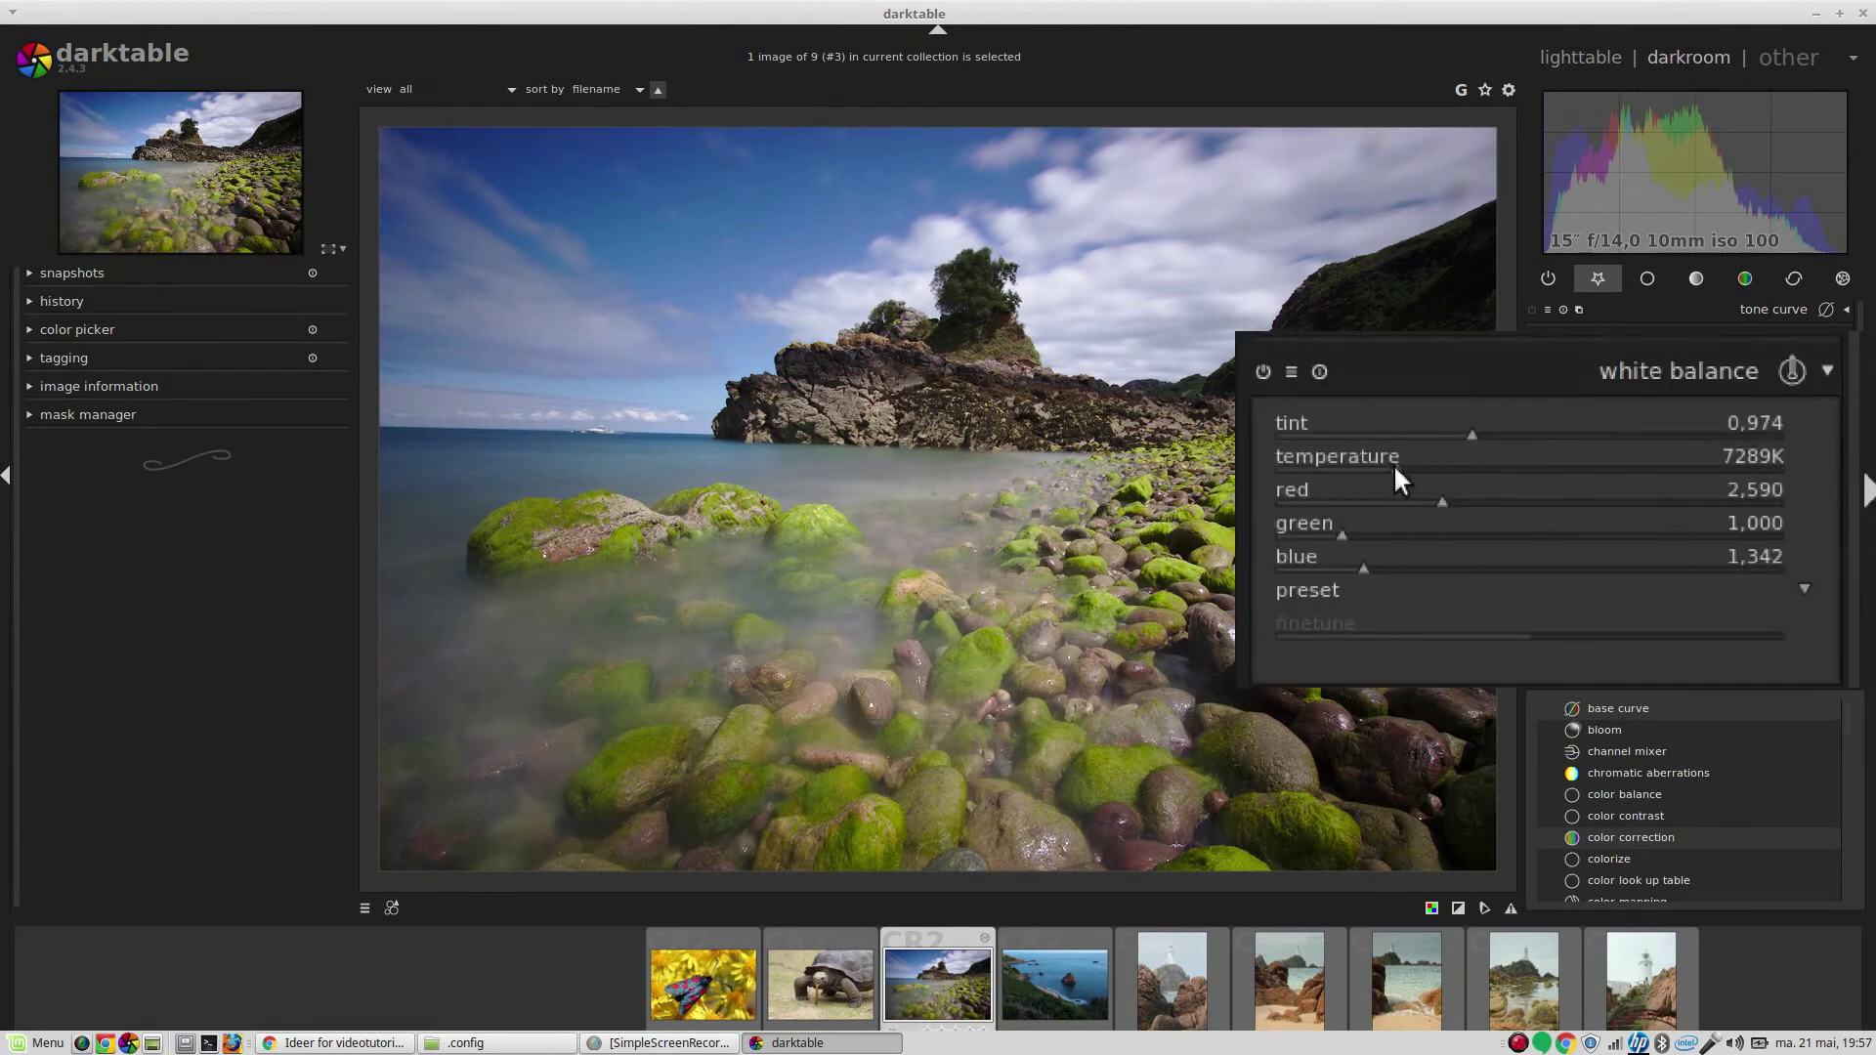
pyautogui.moveTo(1393, 467); pyautogui.dragTo(1415, 467)
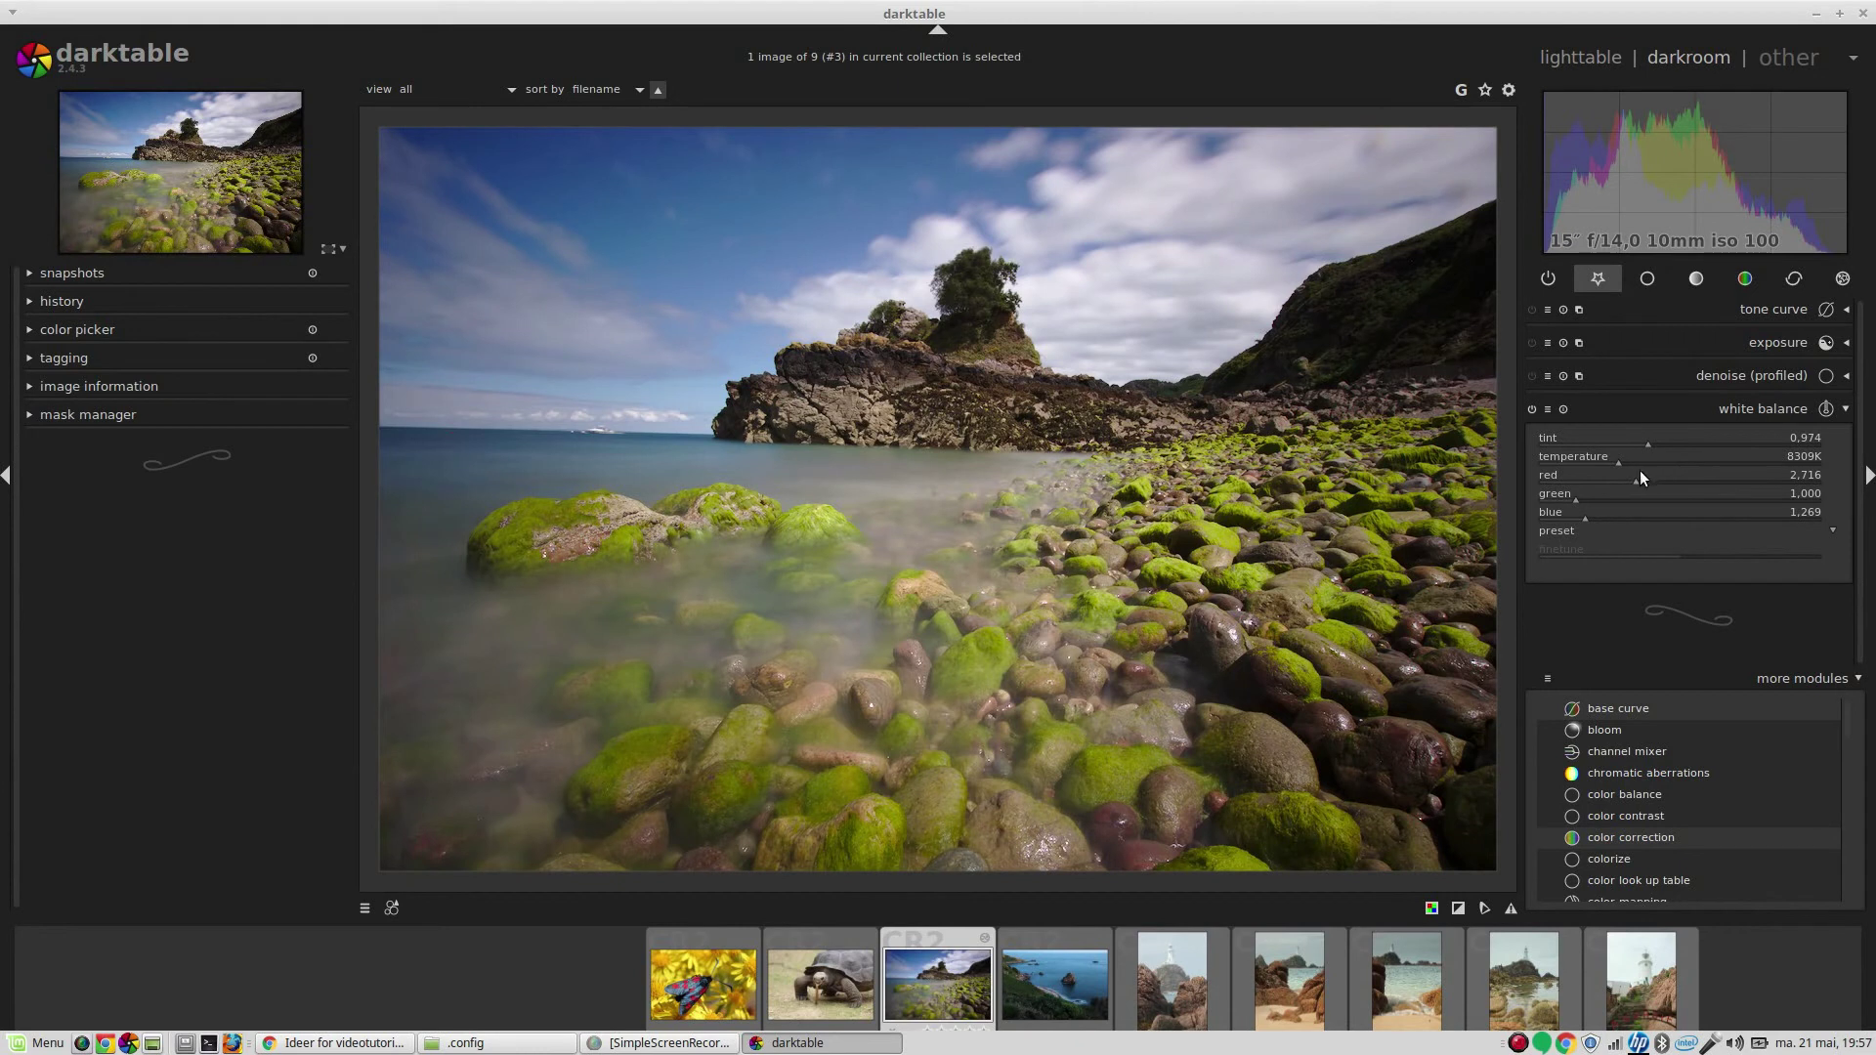
# - Darken the rocky shore photo slightly by setting the exposure correction to about -0.17EV
pyautogui.click(1756, 344)
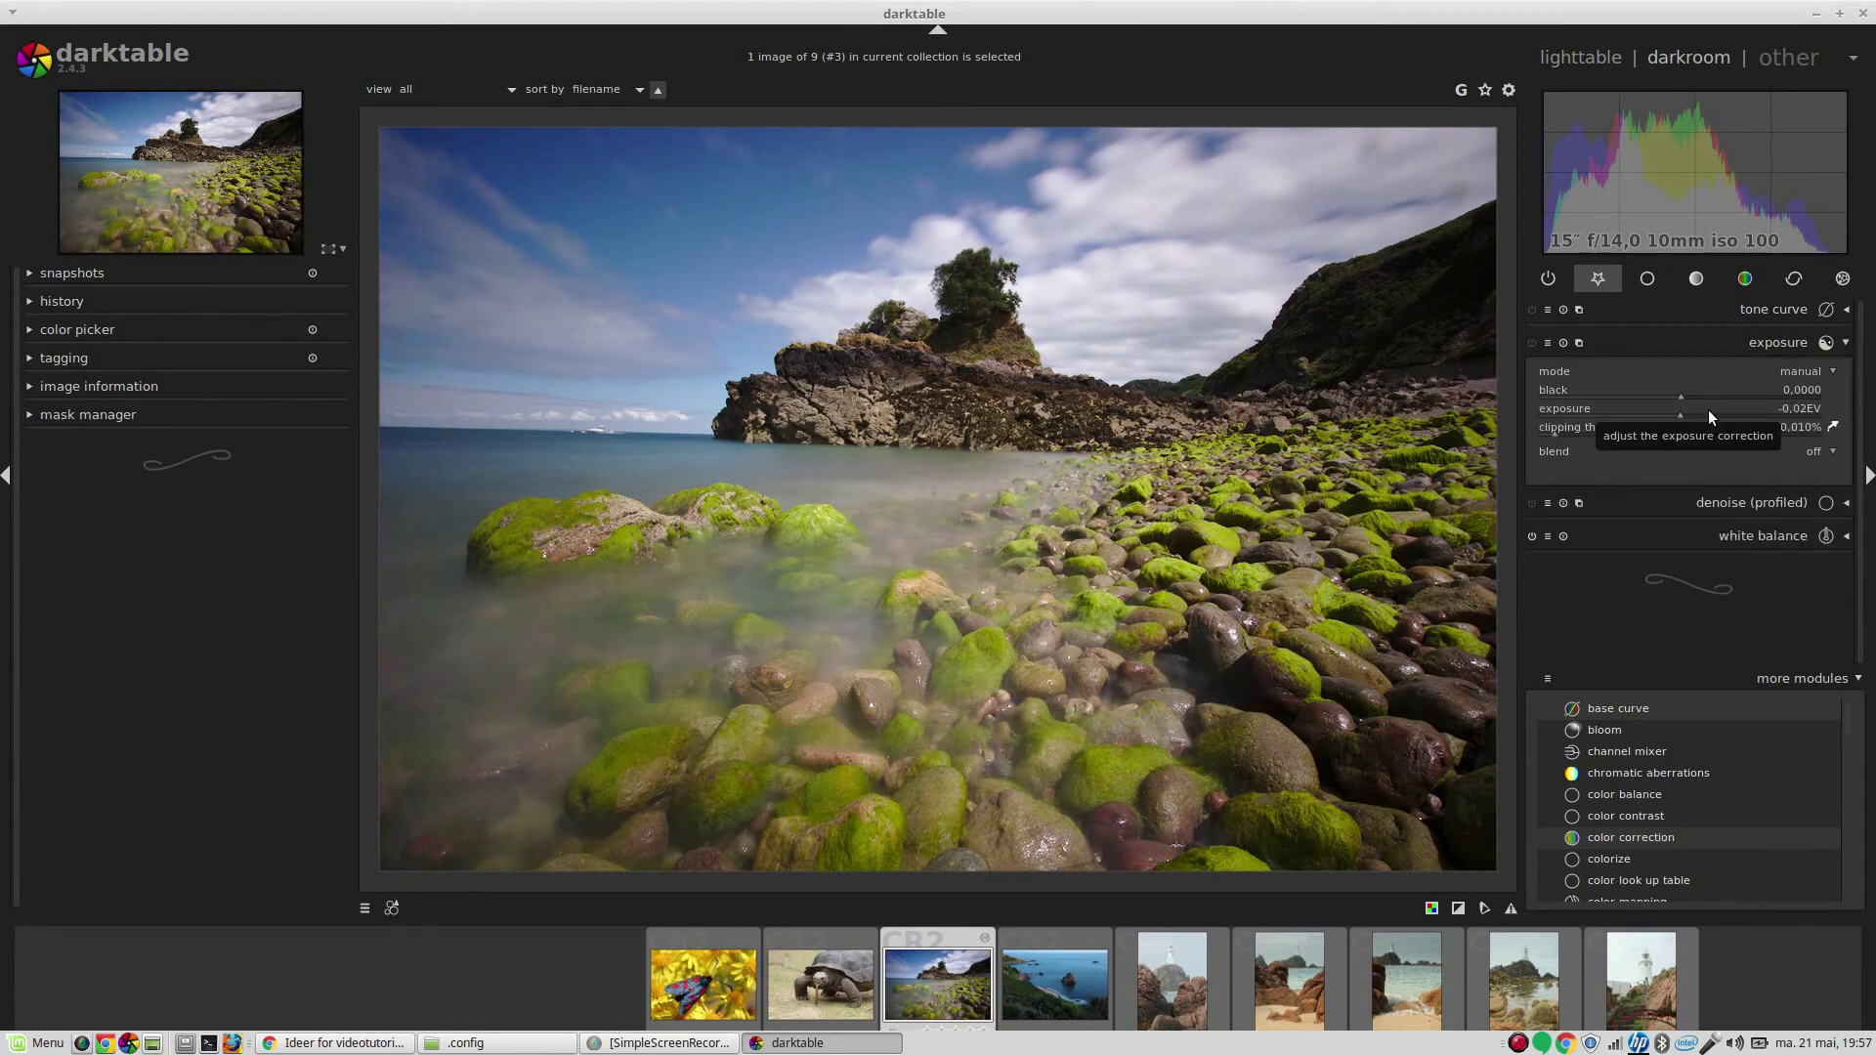
pyautogui.click(1679, 414)
pyautogui.moveTo(1678, 414); pyautogui.dragTo(1672, 414)
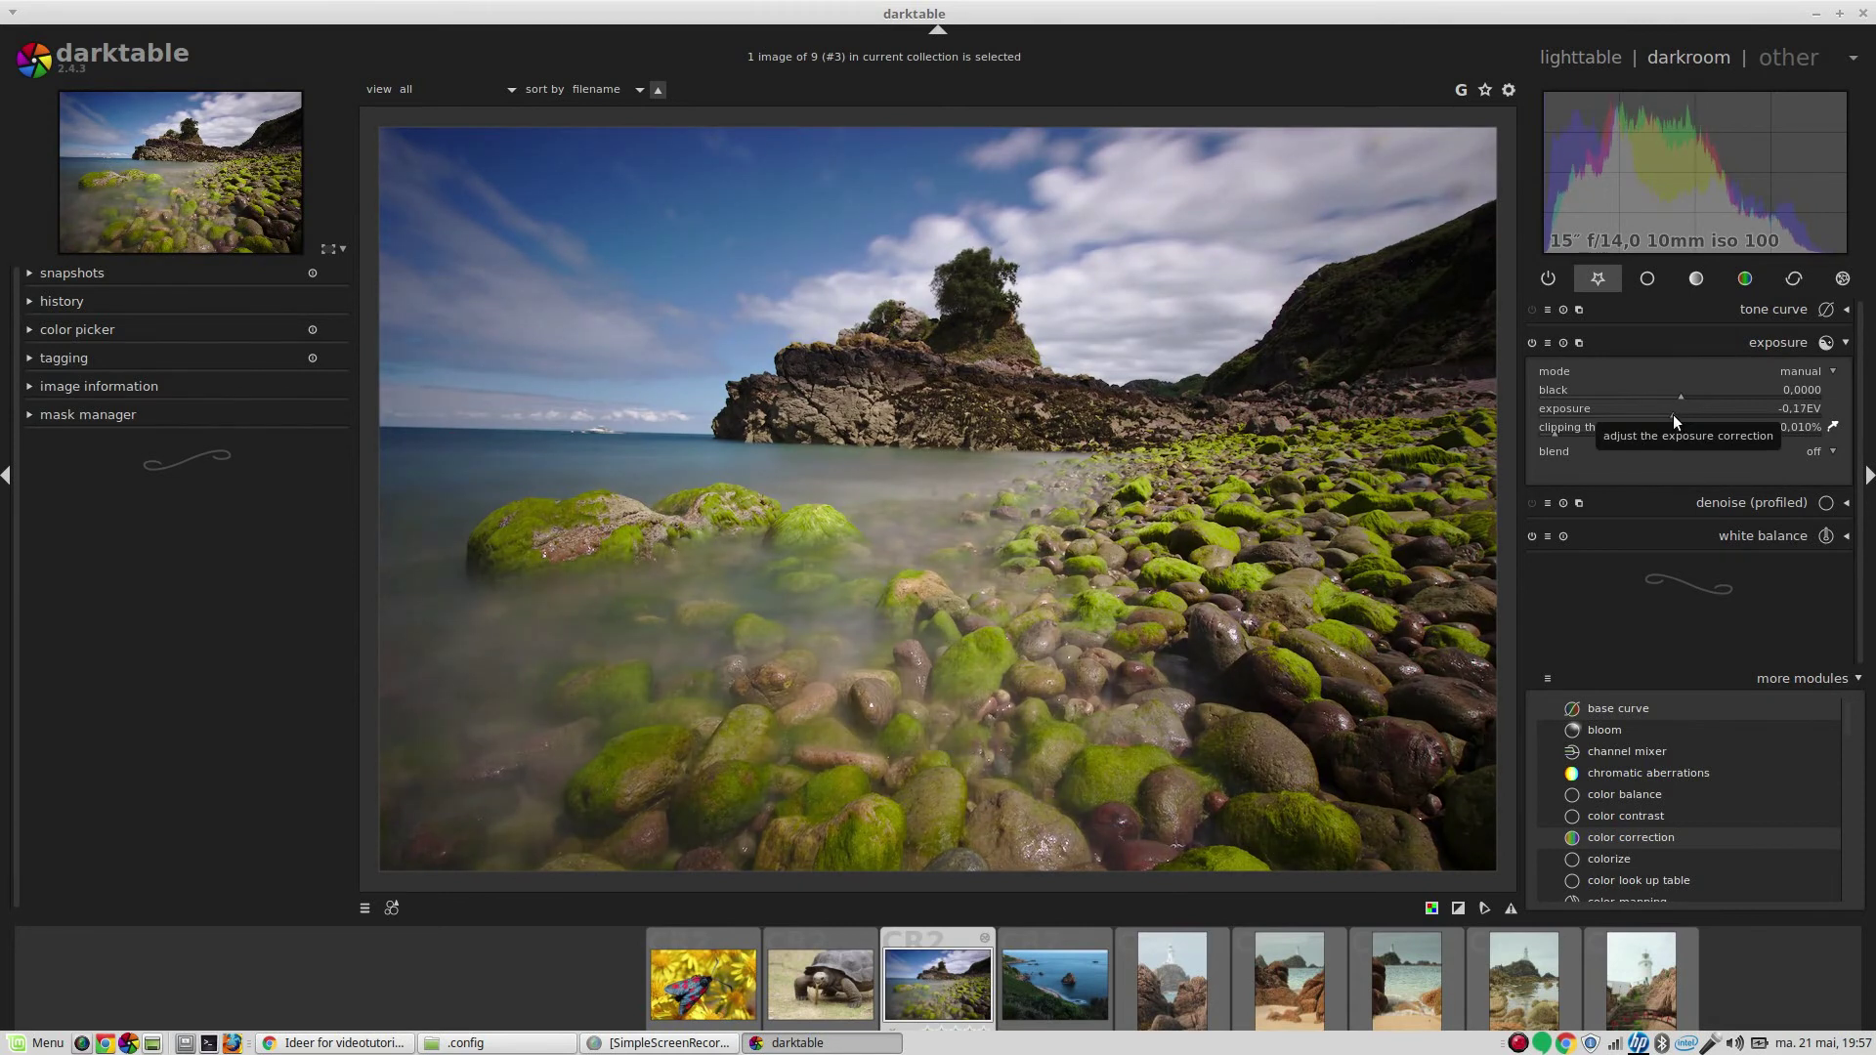
# - Shape an S-curve in the rocky shore photo's tone curve, soften its shadow point and reset the raised highlight point
pyautogui.click(1761, 310)
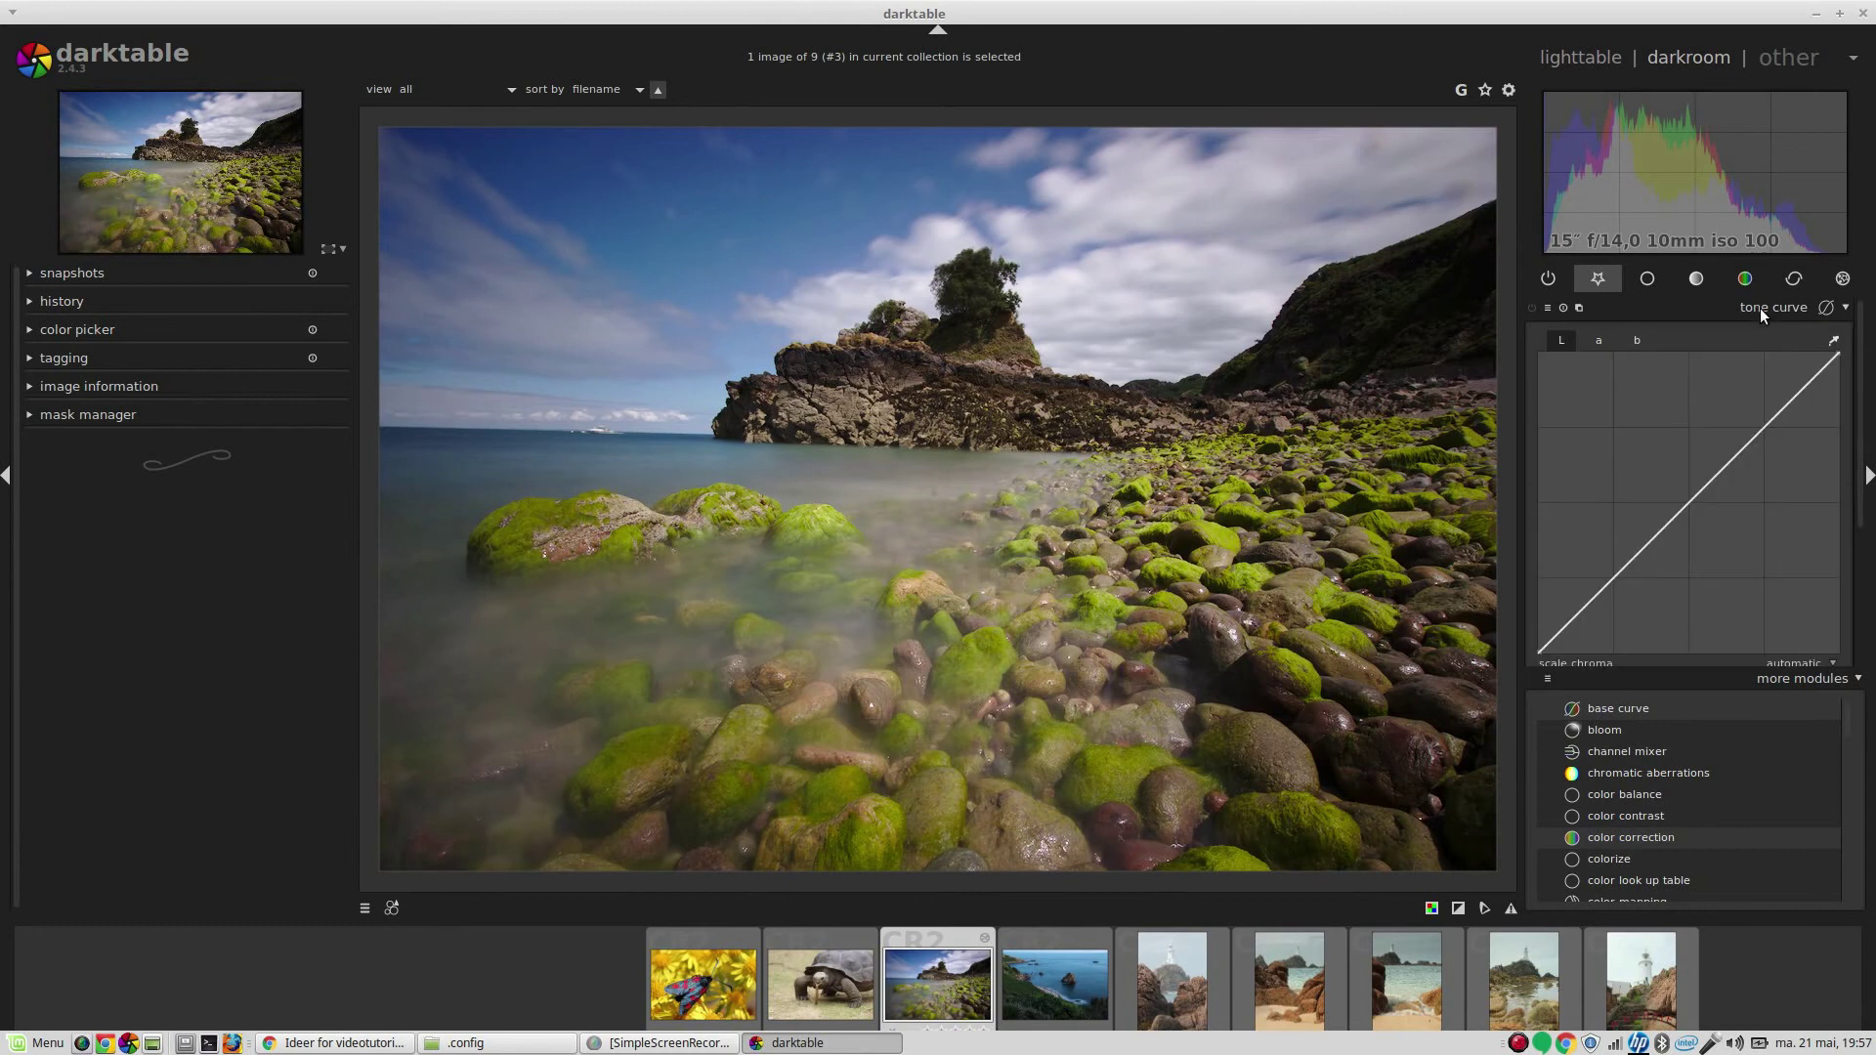
pyautogui.moveTo(1757, 432); pyautogui.dragTo(1756, 403)
pyautogui.moveTo(1608, 575); pyautogui.dragTo(1615, 596)
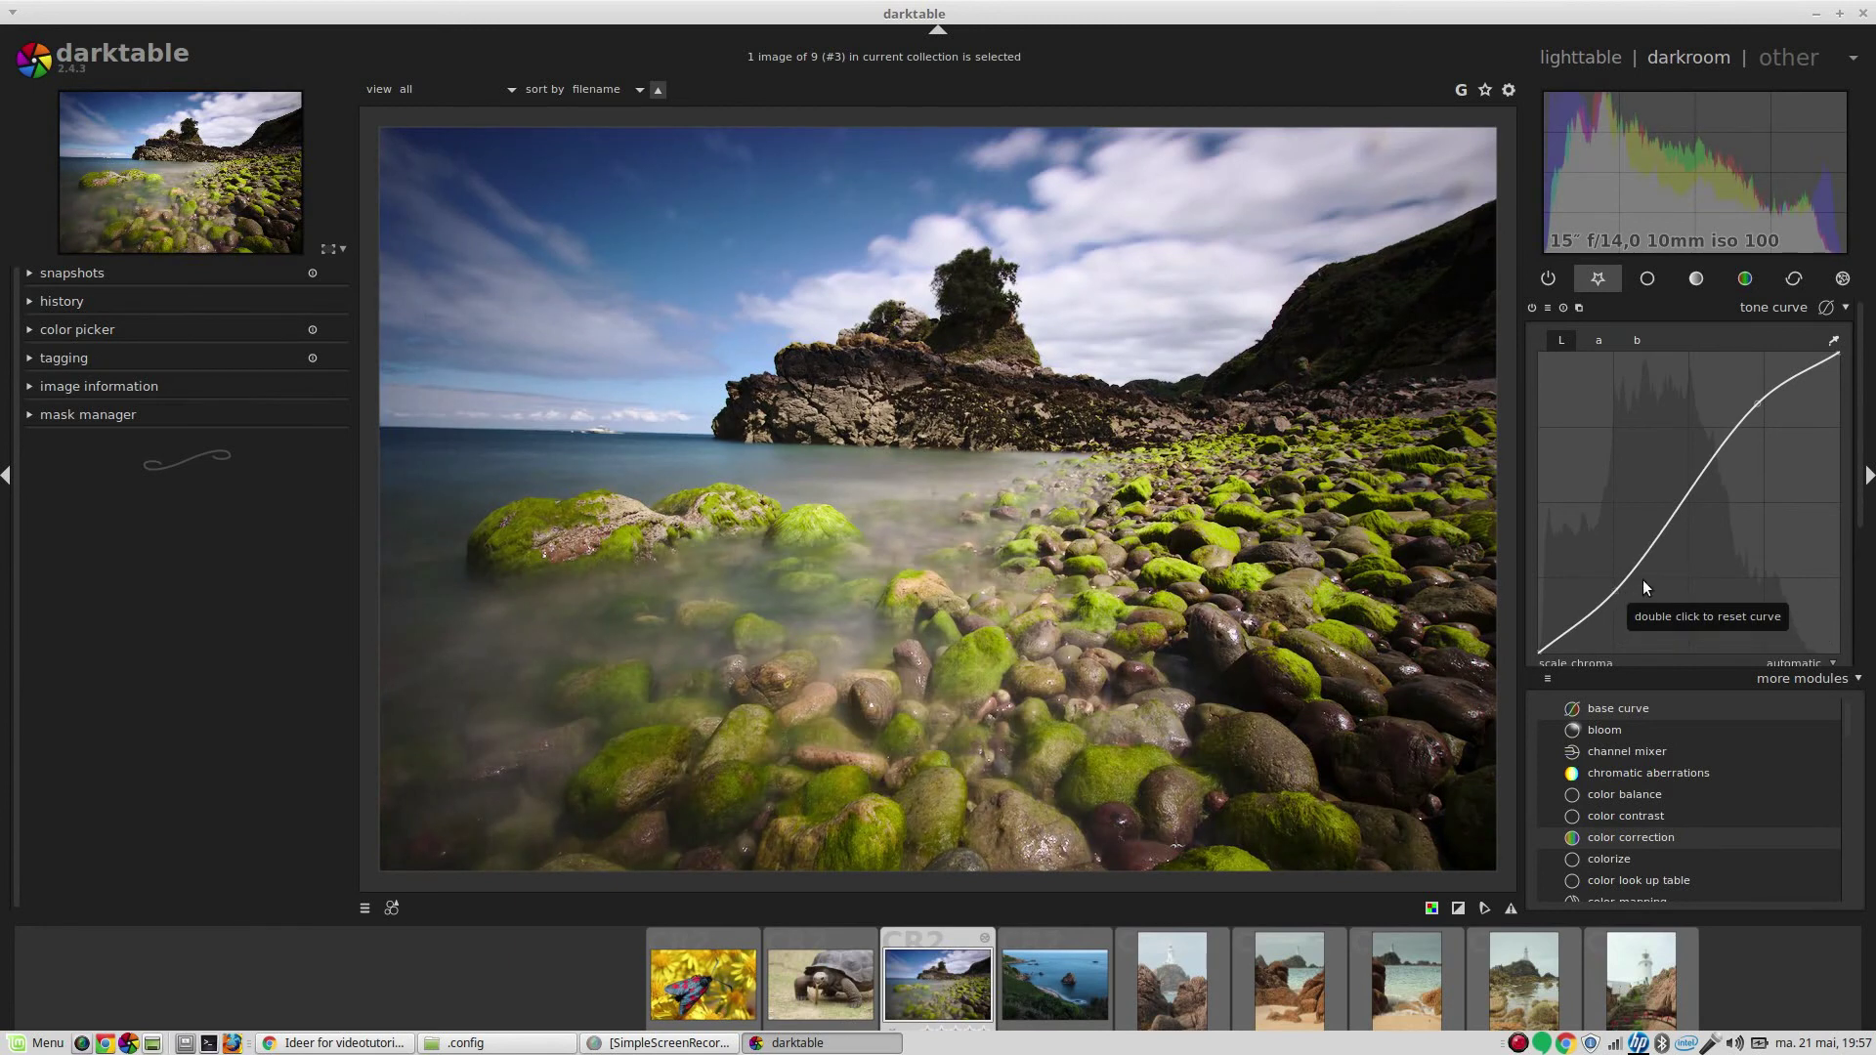
pyautogui.moveTo(1626, 588); pyautogui.dragTo(1613, 577)
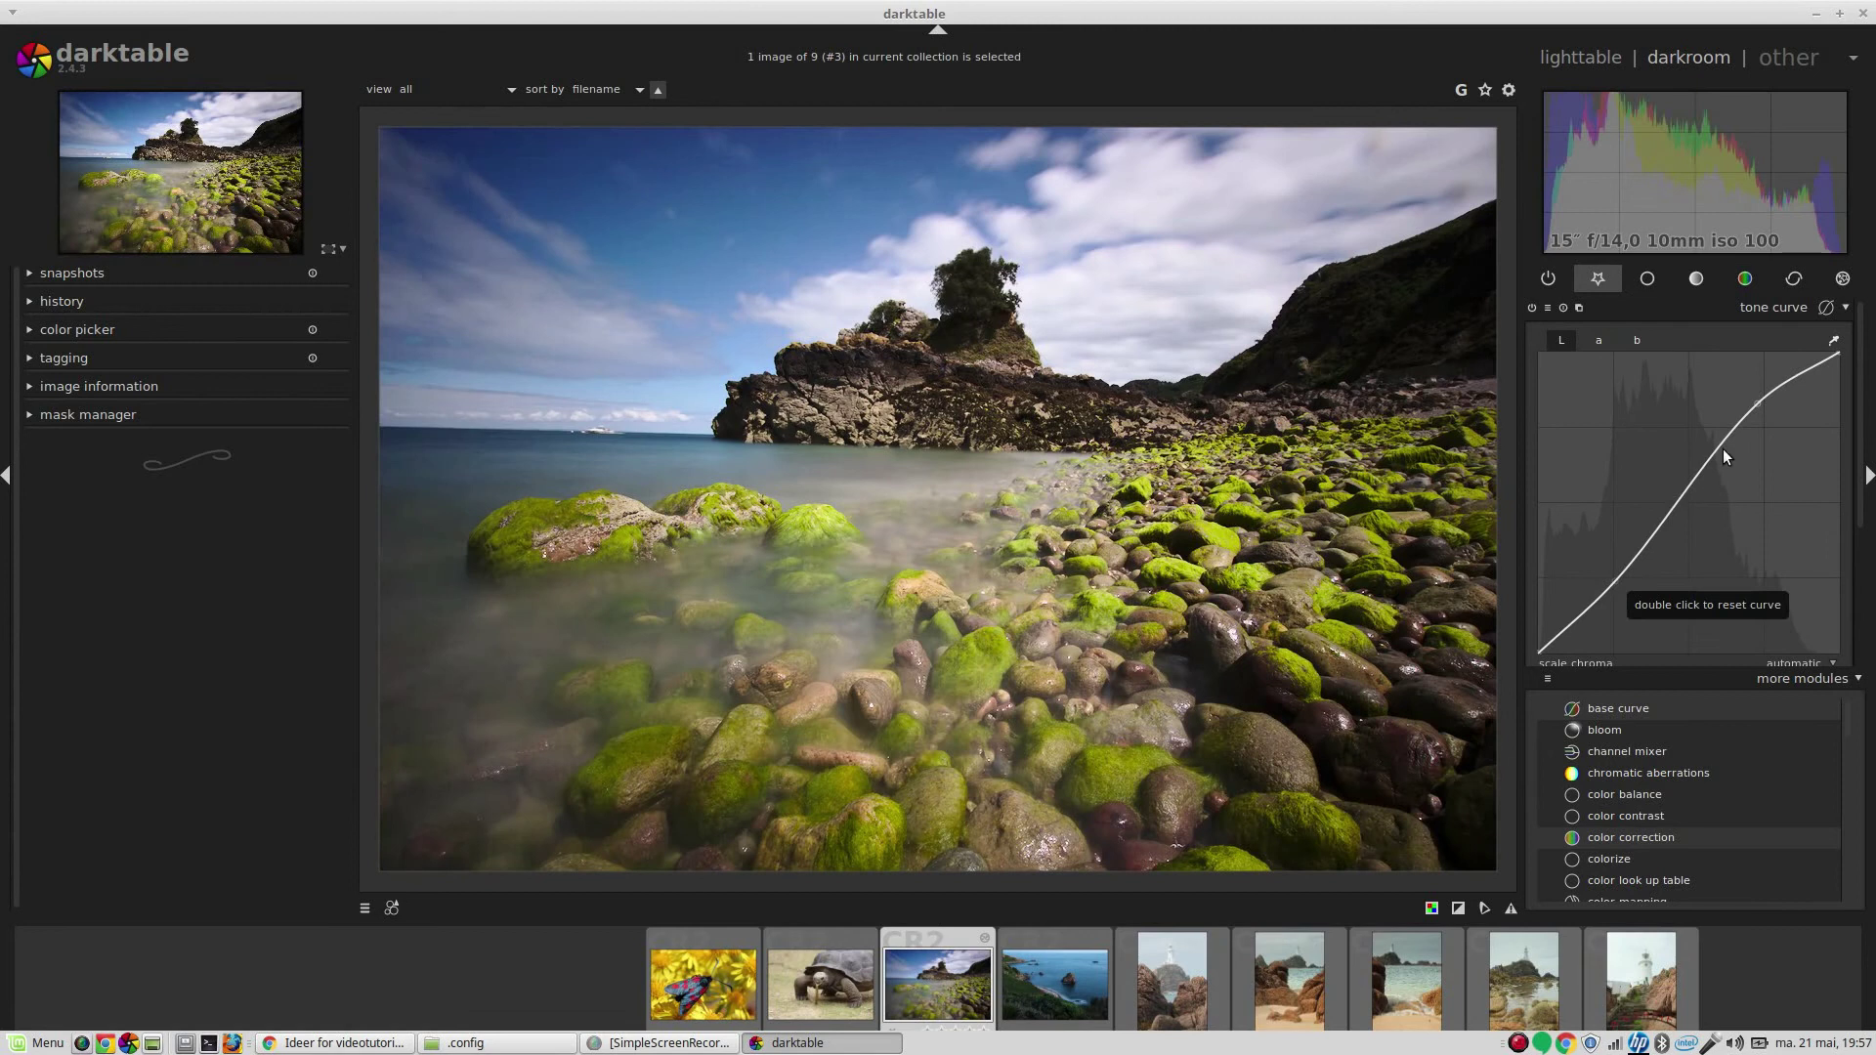
pyautogui.doubleClick(1757, 402)
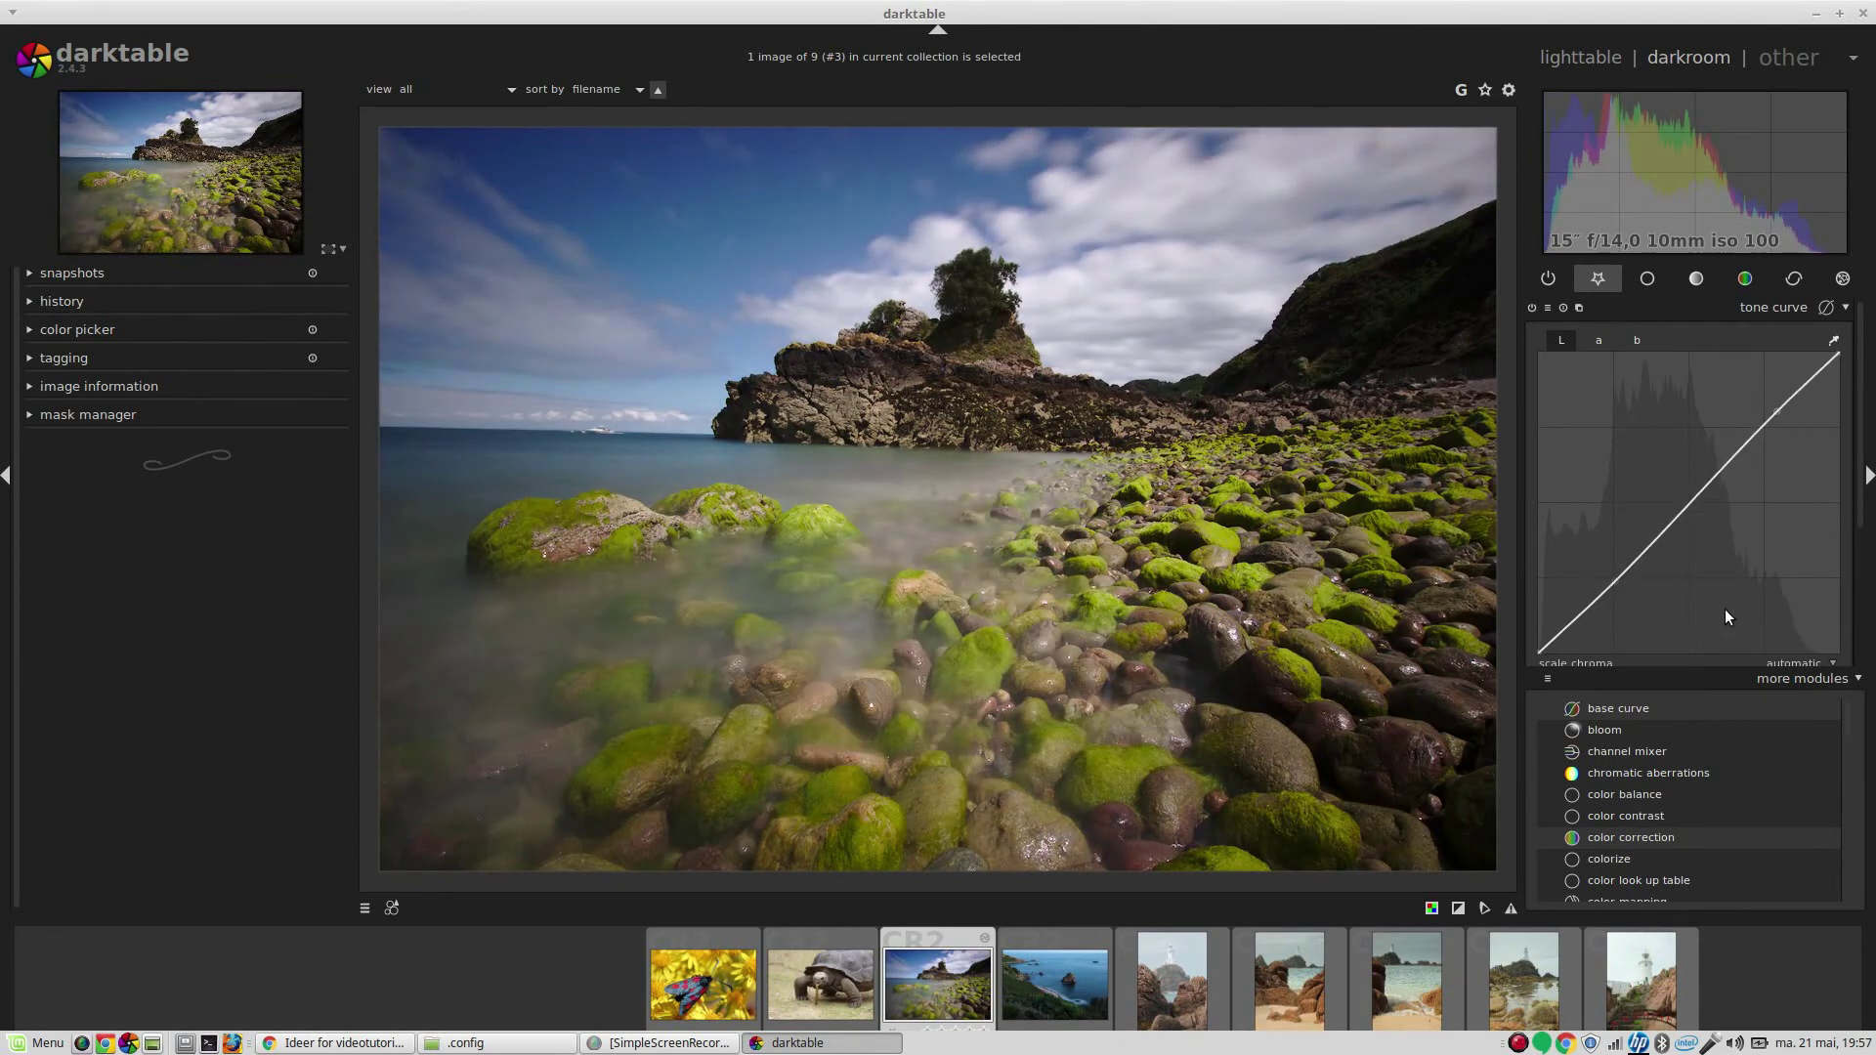
# - Collapse the module list, open the first lighthouse photo and add contrast with a mild S-shaped lightness tone curve
pyautogui.click(1808, 678)
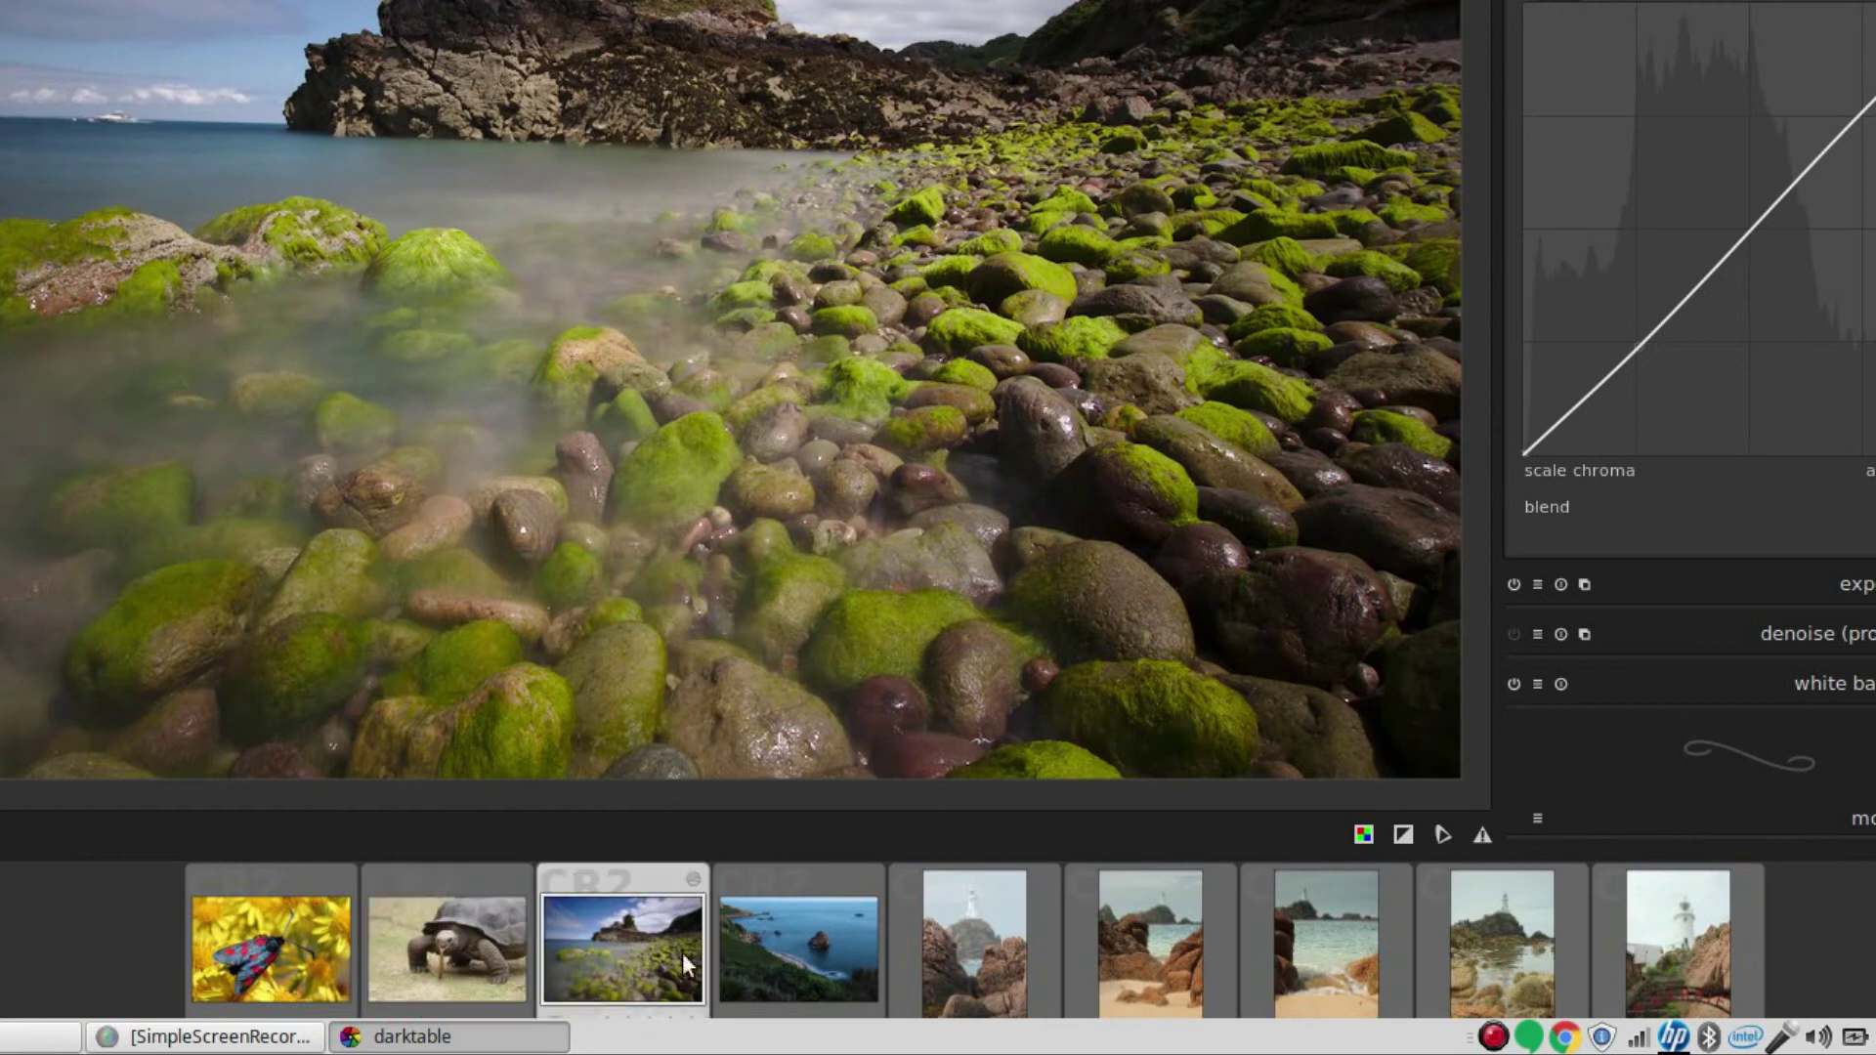
pyautogui.click(969, 959)
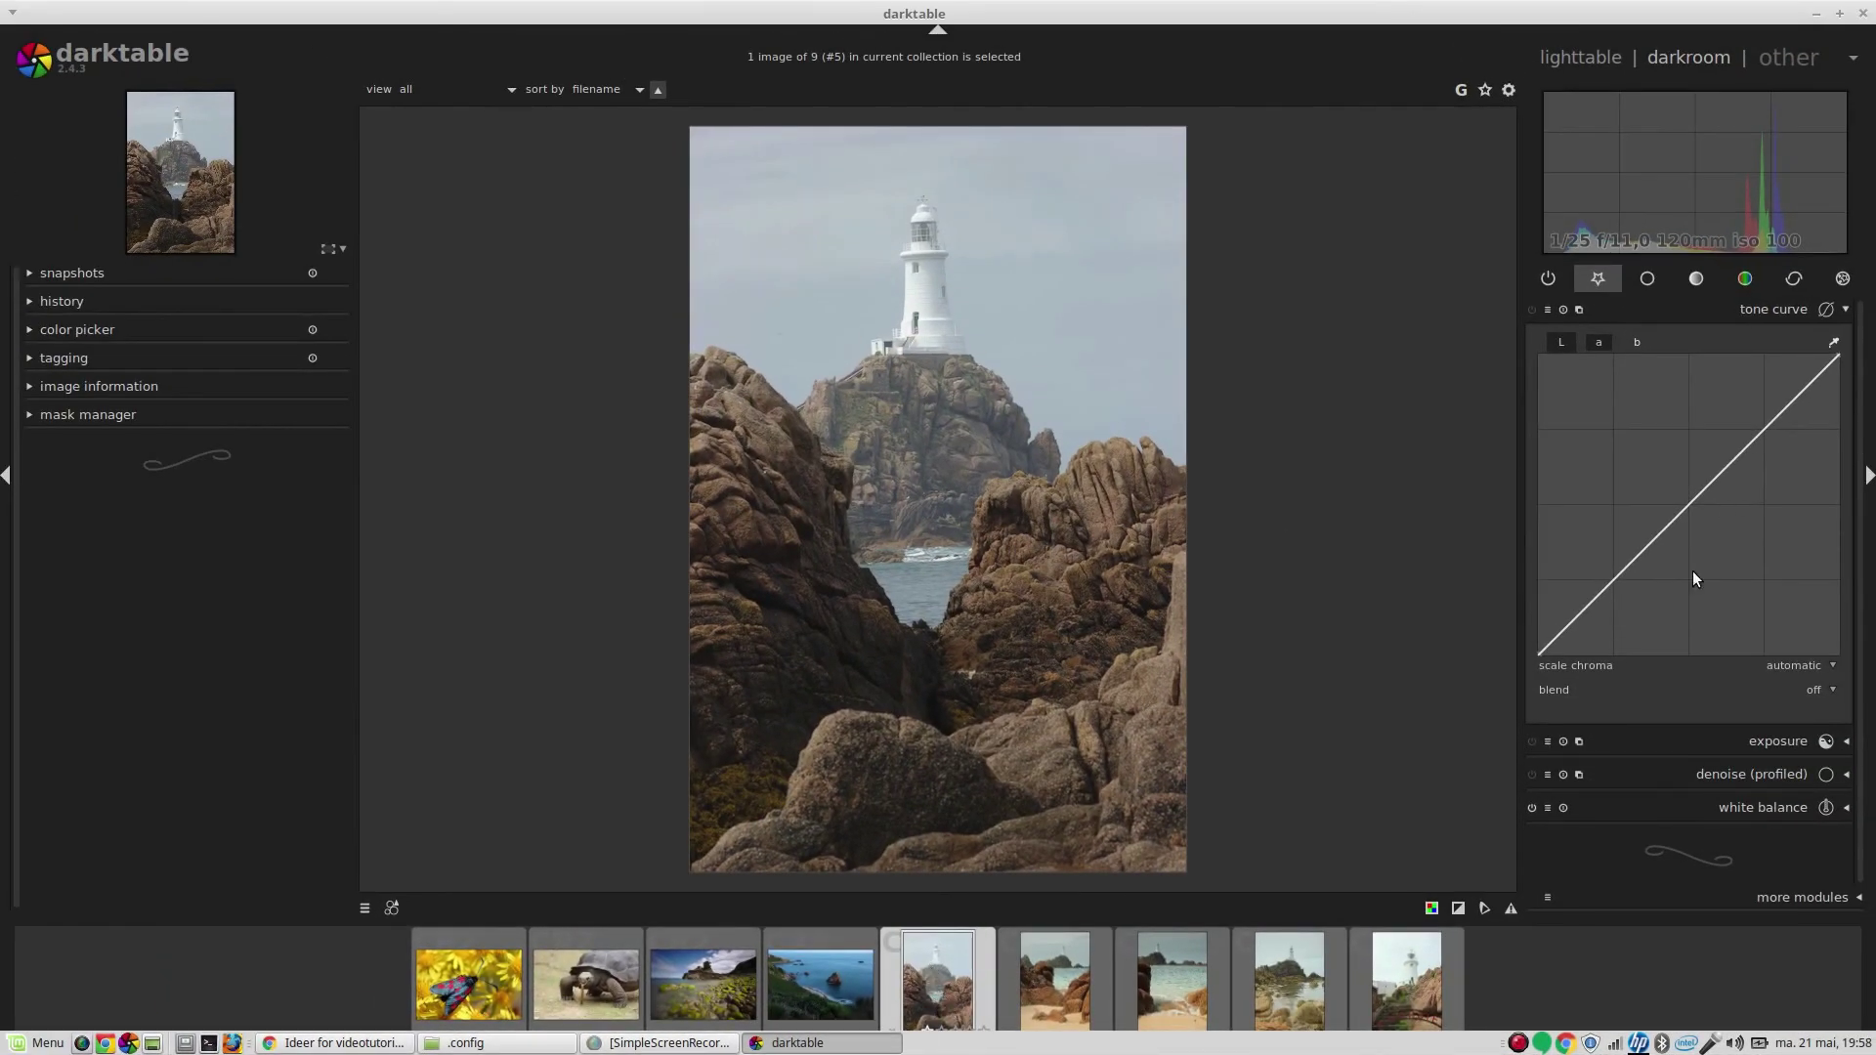
pyautogui.moveTo(1604, 586); pyautogui.dragTo(1606, 605)
pyautogui.moveTo(1764, 428); pyautogui.dragTo(1762, 414)
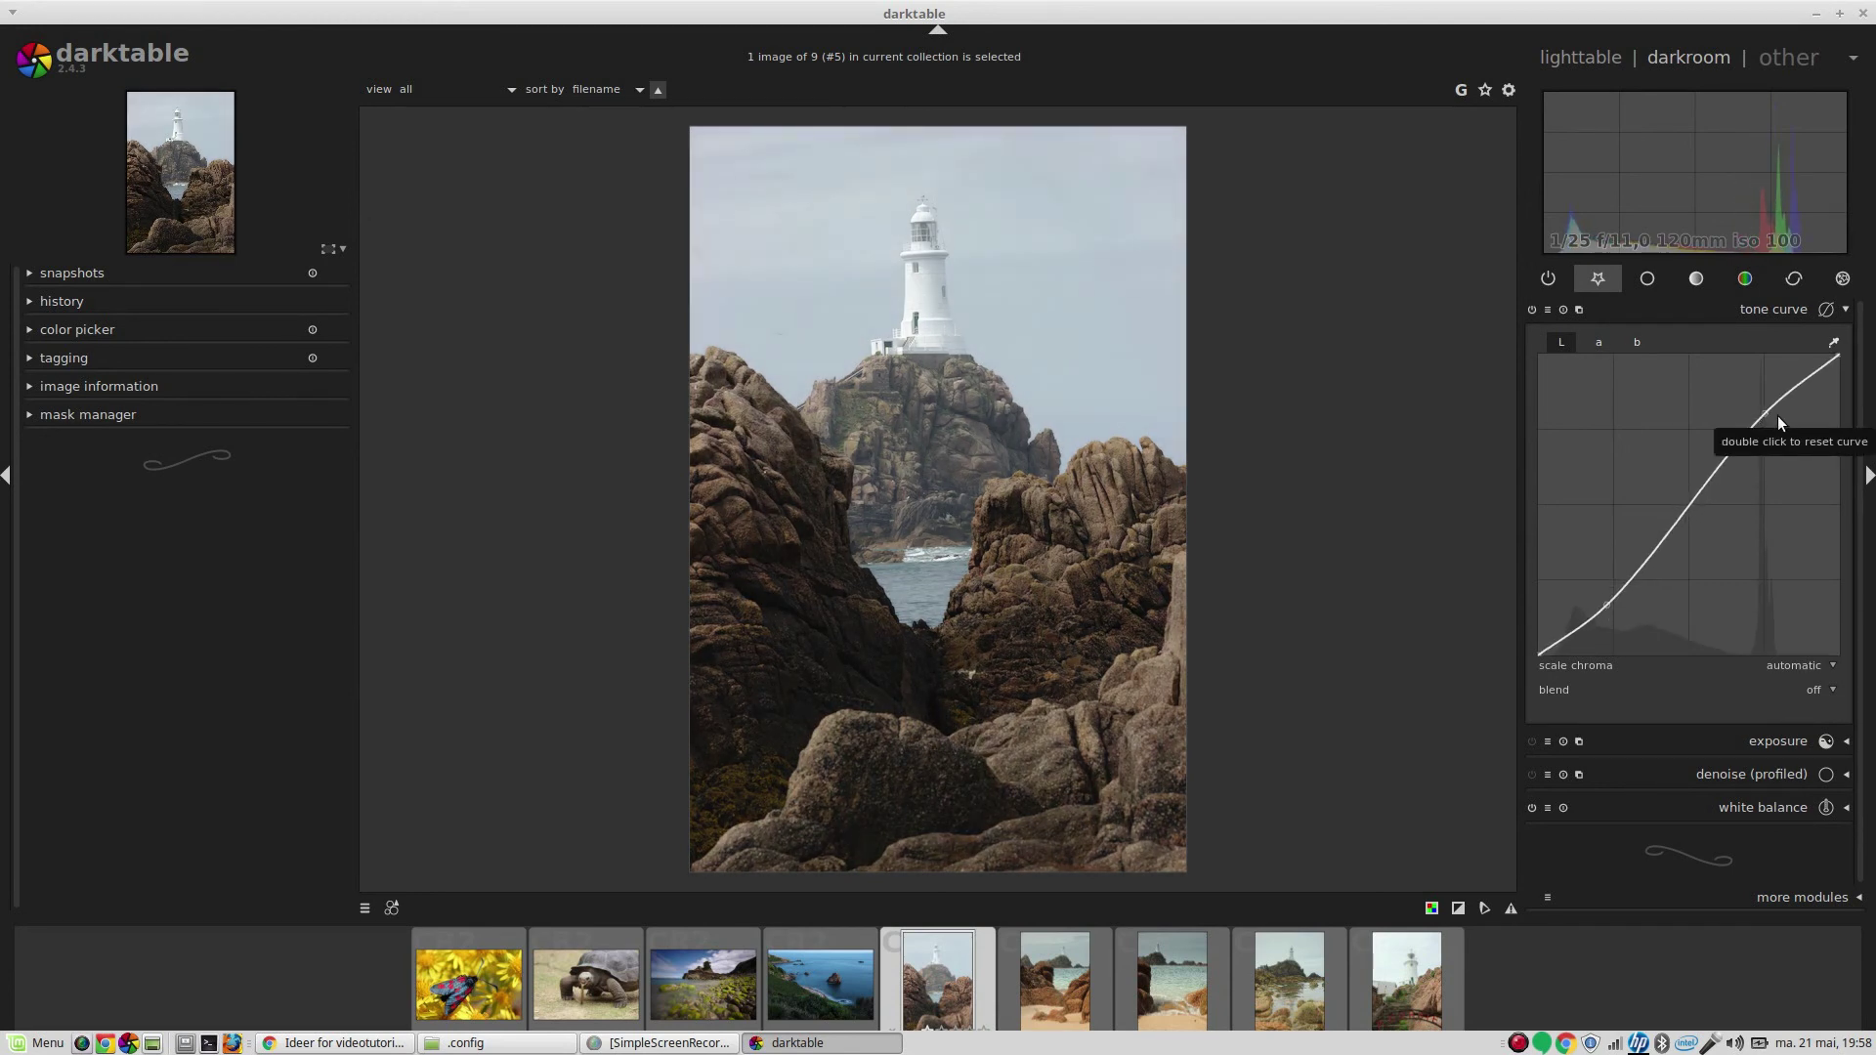
# - Raise the lighthouse photo's saturation to about 1.67 with the color correction module
pyautogui.click(1746, 282)
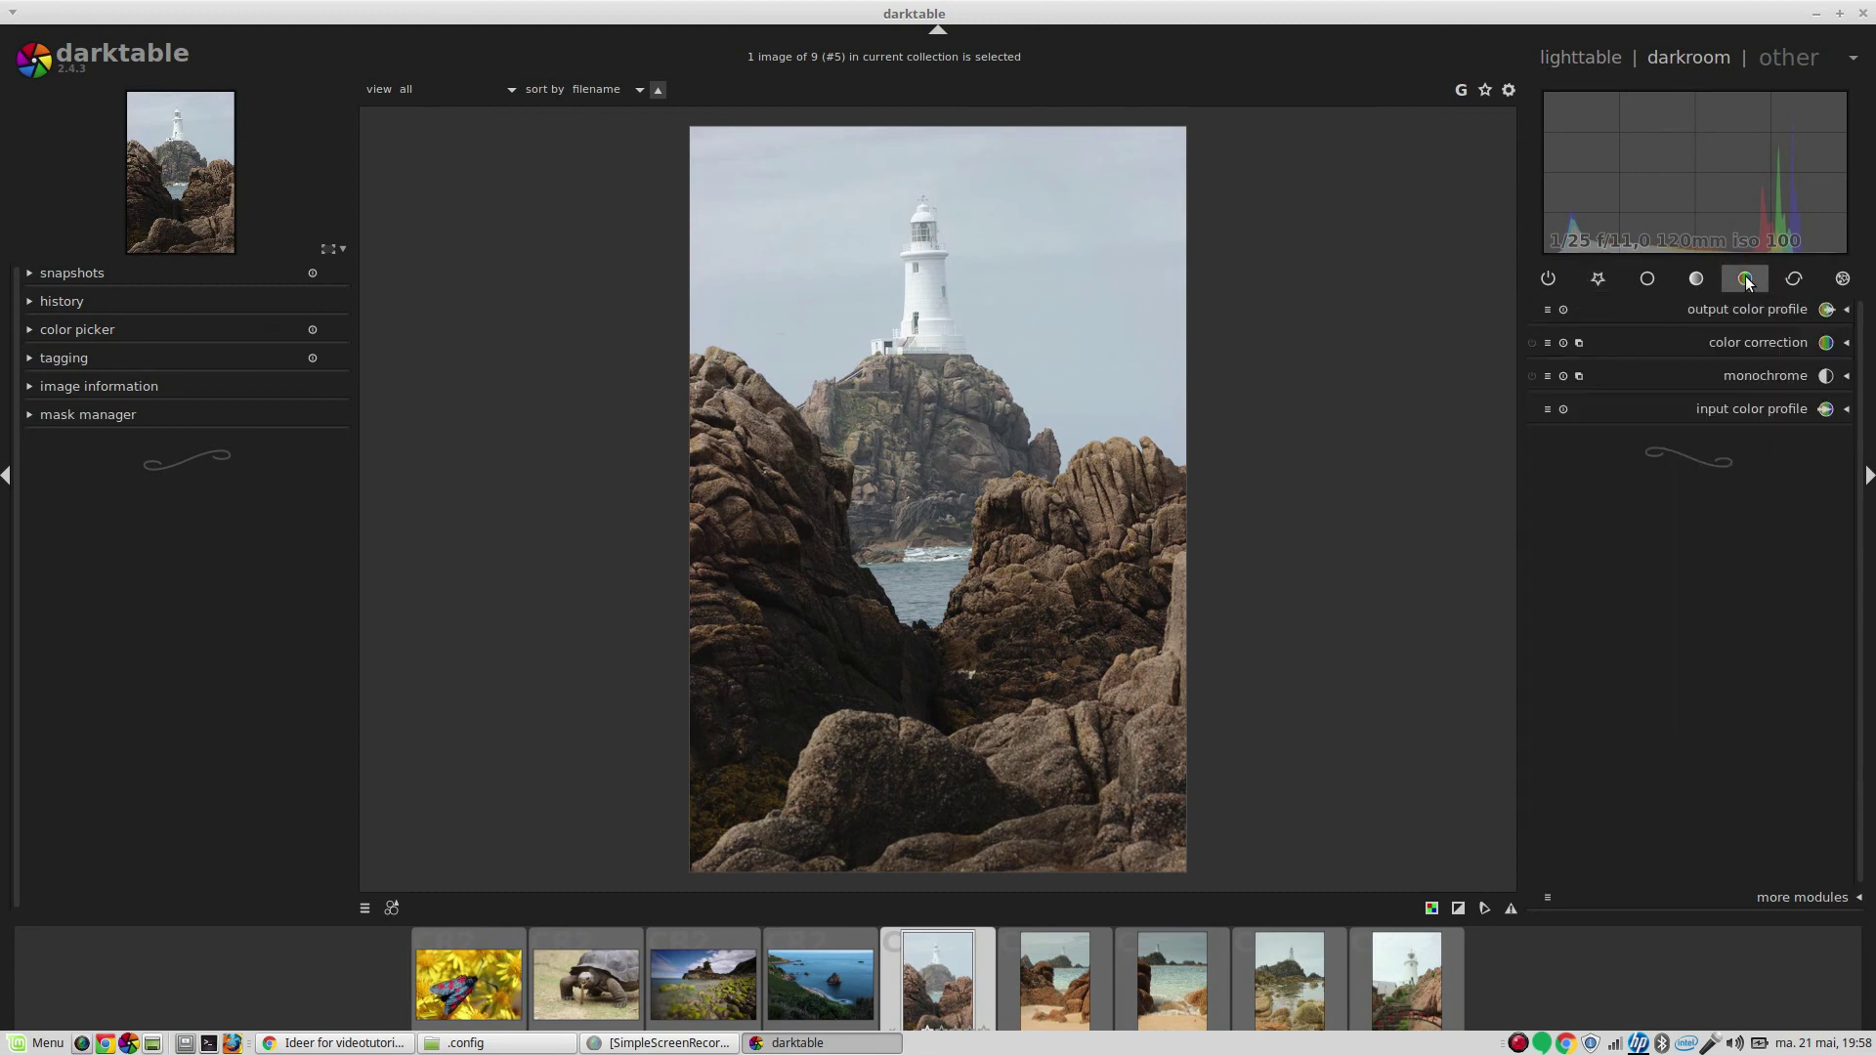
pyautogui.click(1753, 337)
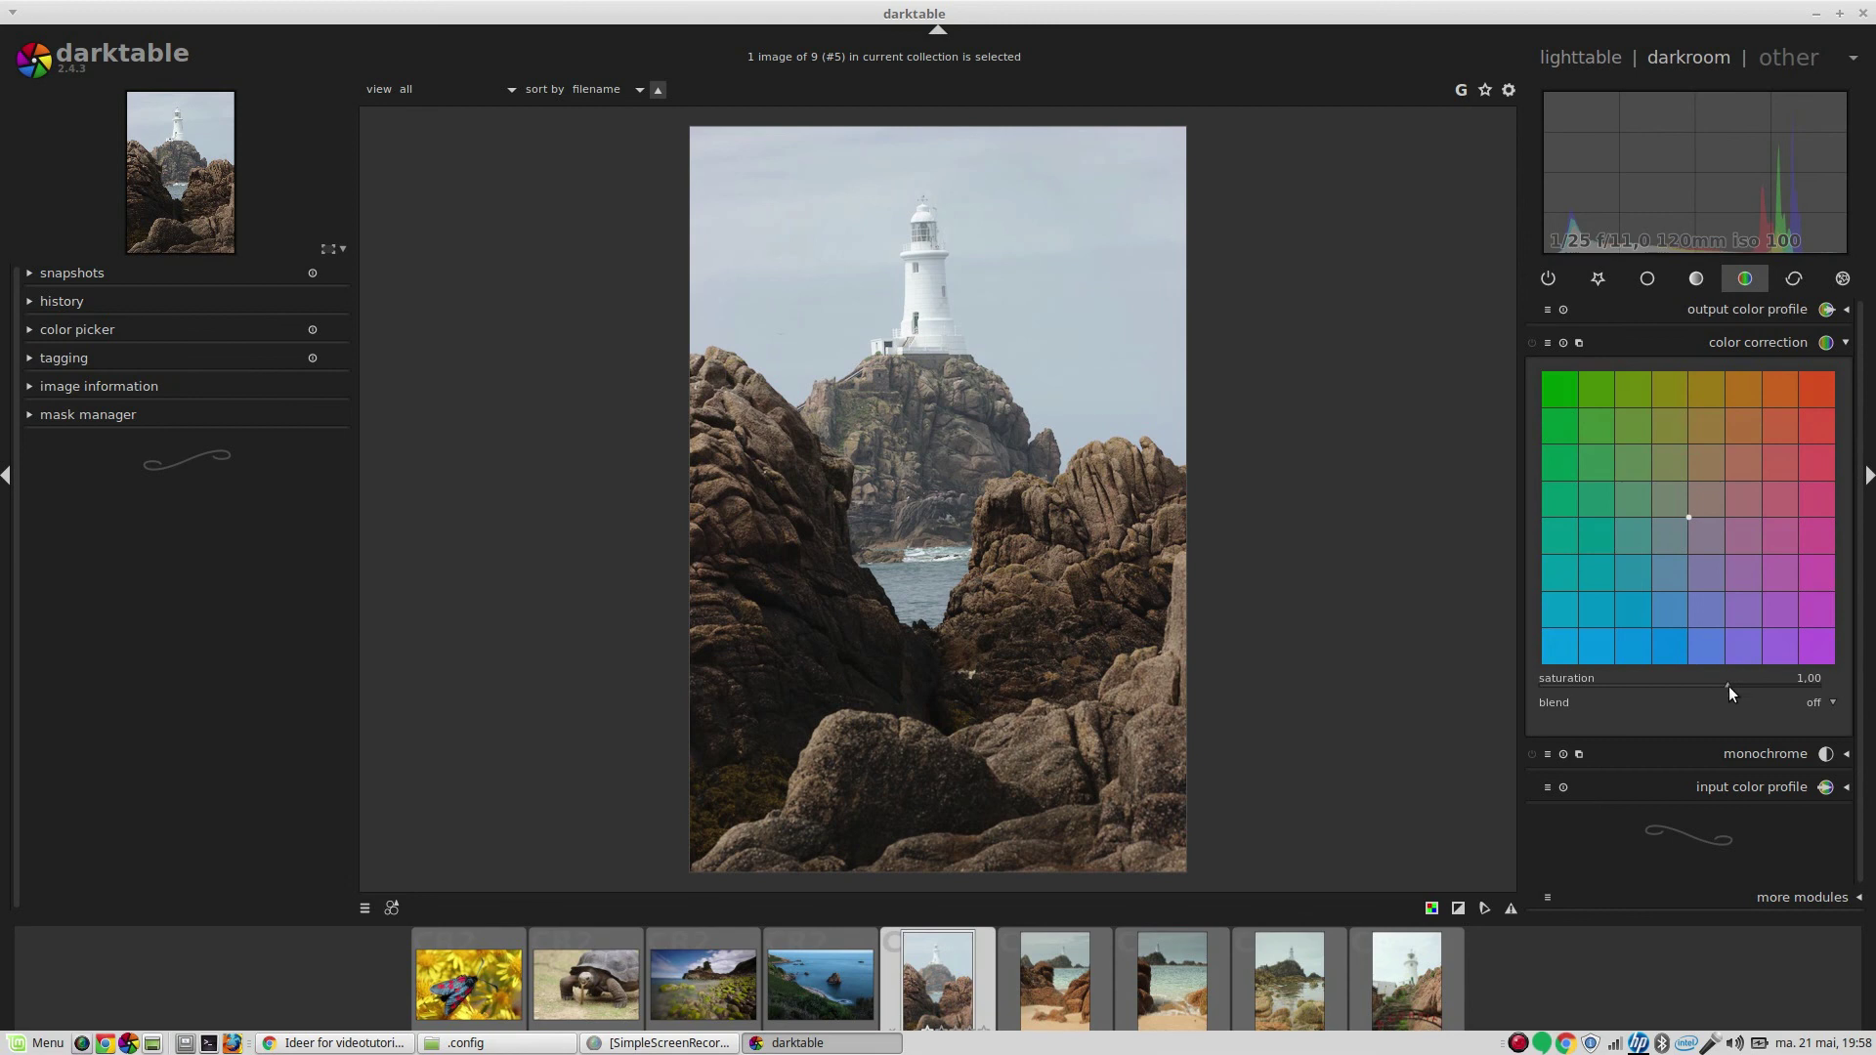
pyautogui.moveTo(1726, 683); pyautogui.dragTo(1758, 683)
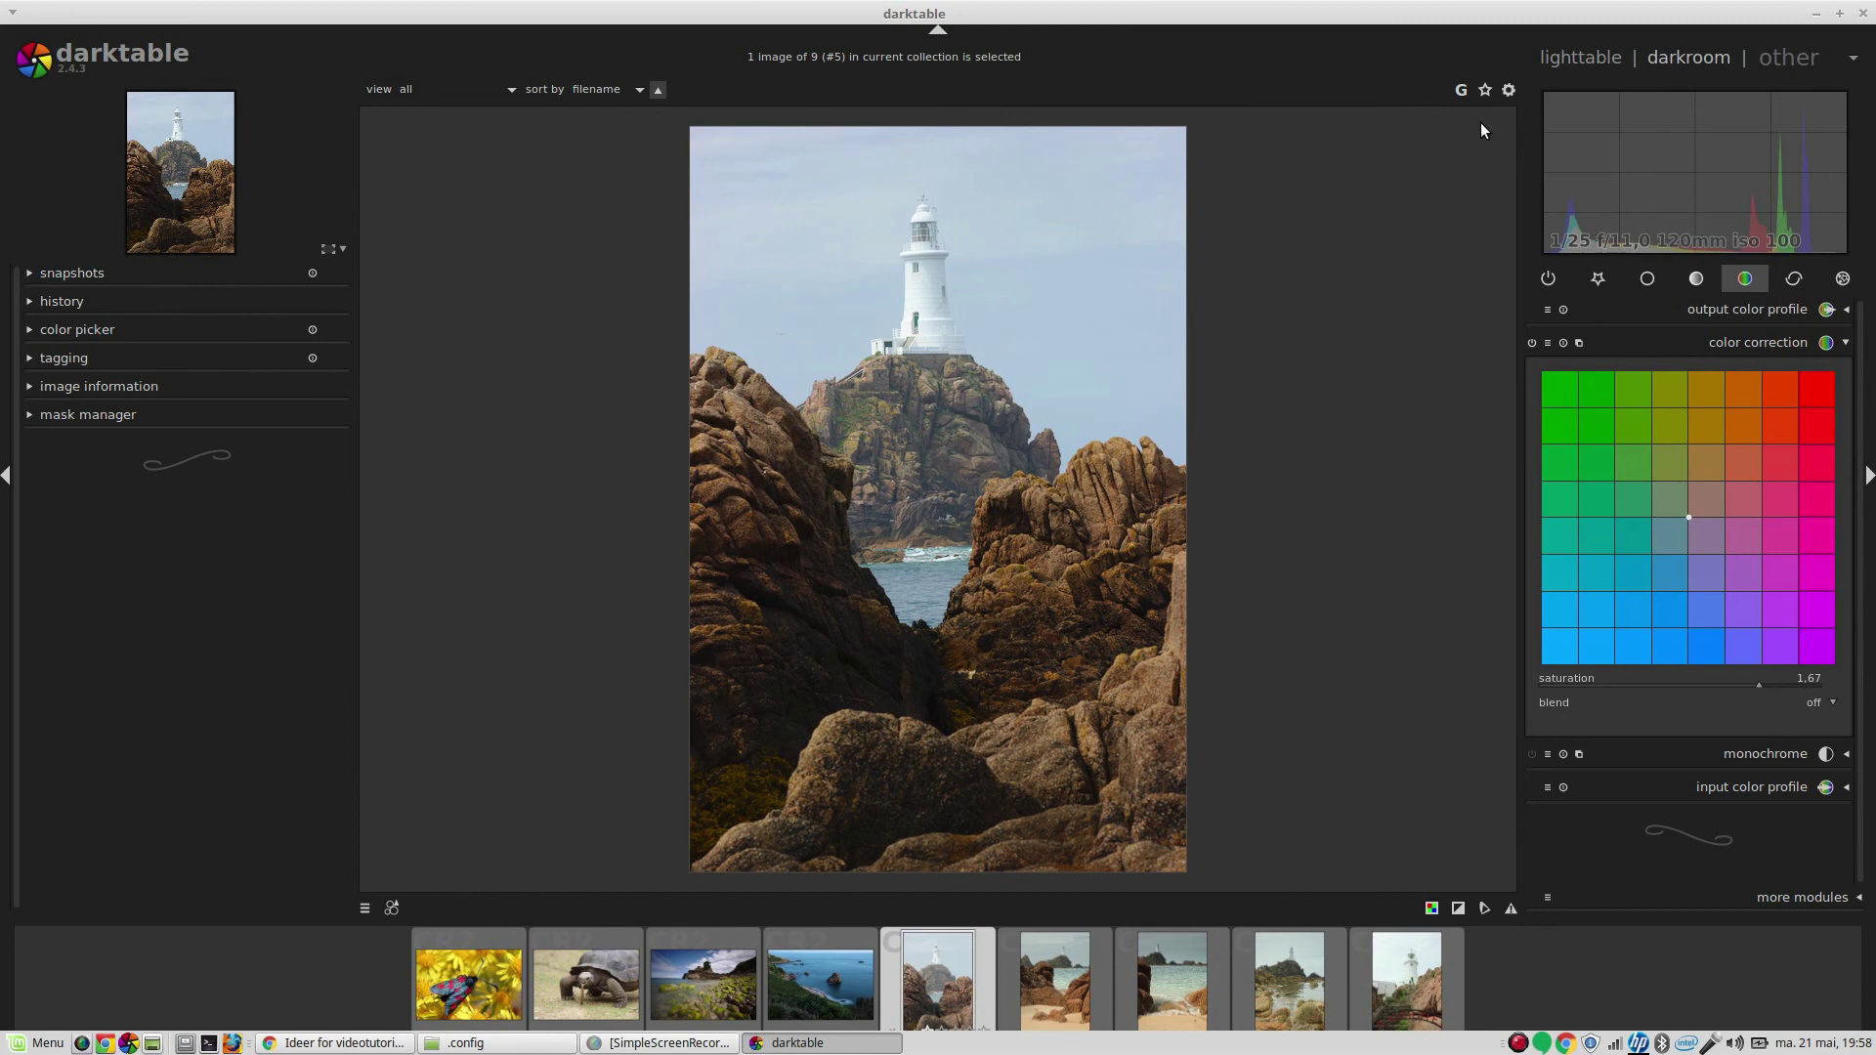
# - Return to the lighttable and add the rocky shore photo to the selection alongside the edited lighthouse photo
pyautogui.click(1589, 56)
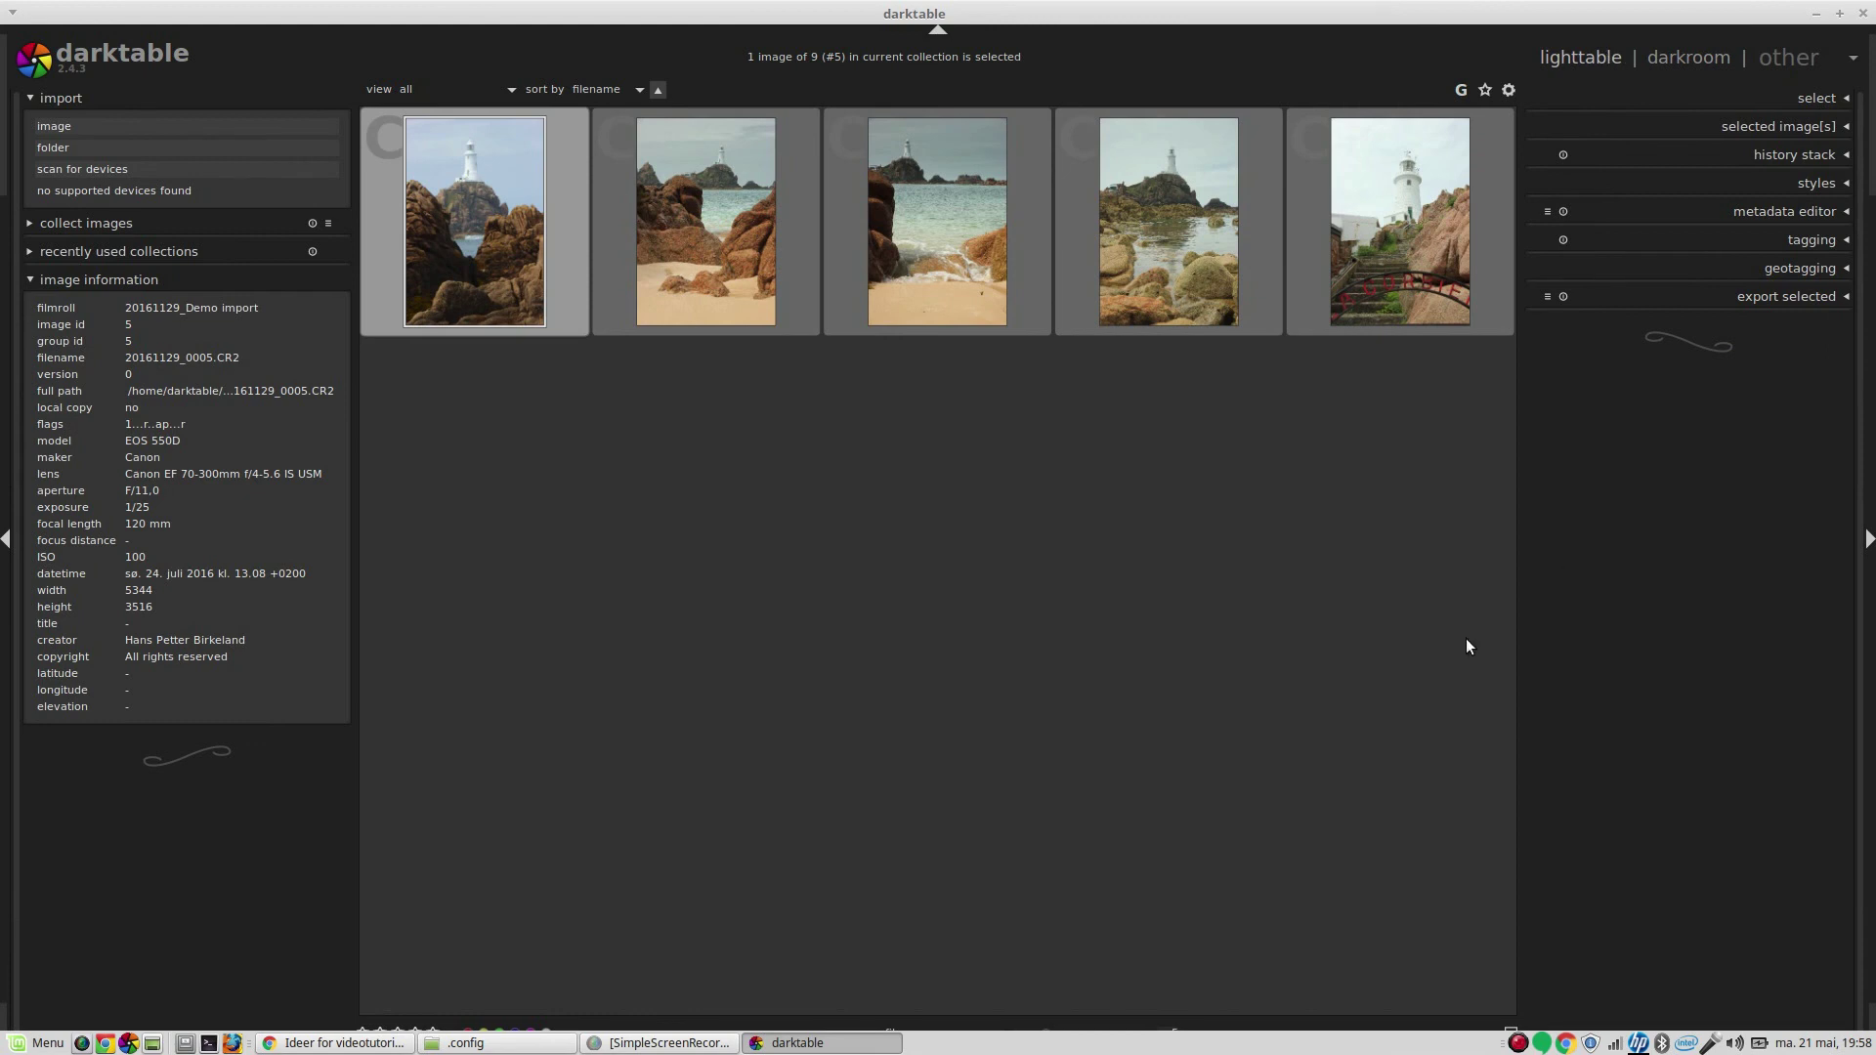
pyautogui.scroll(1, 1245, 632)
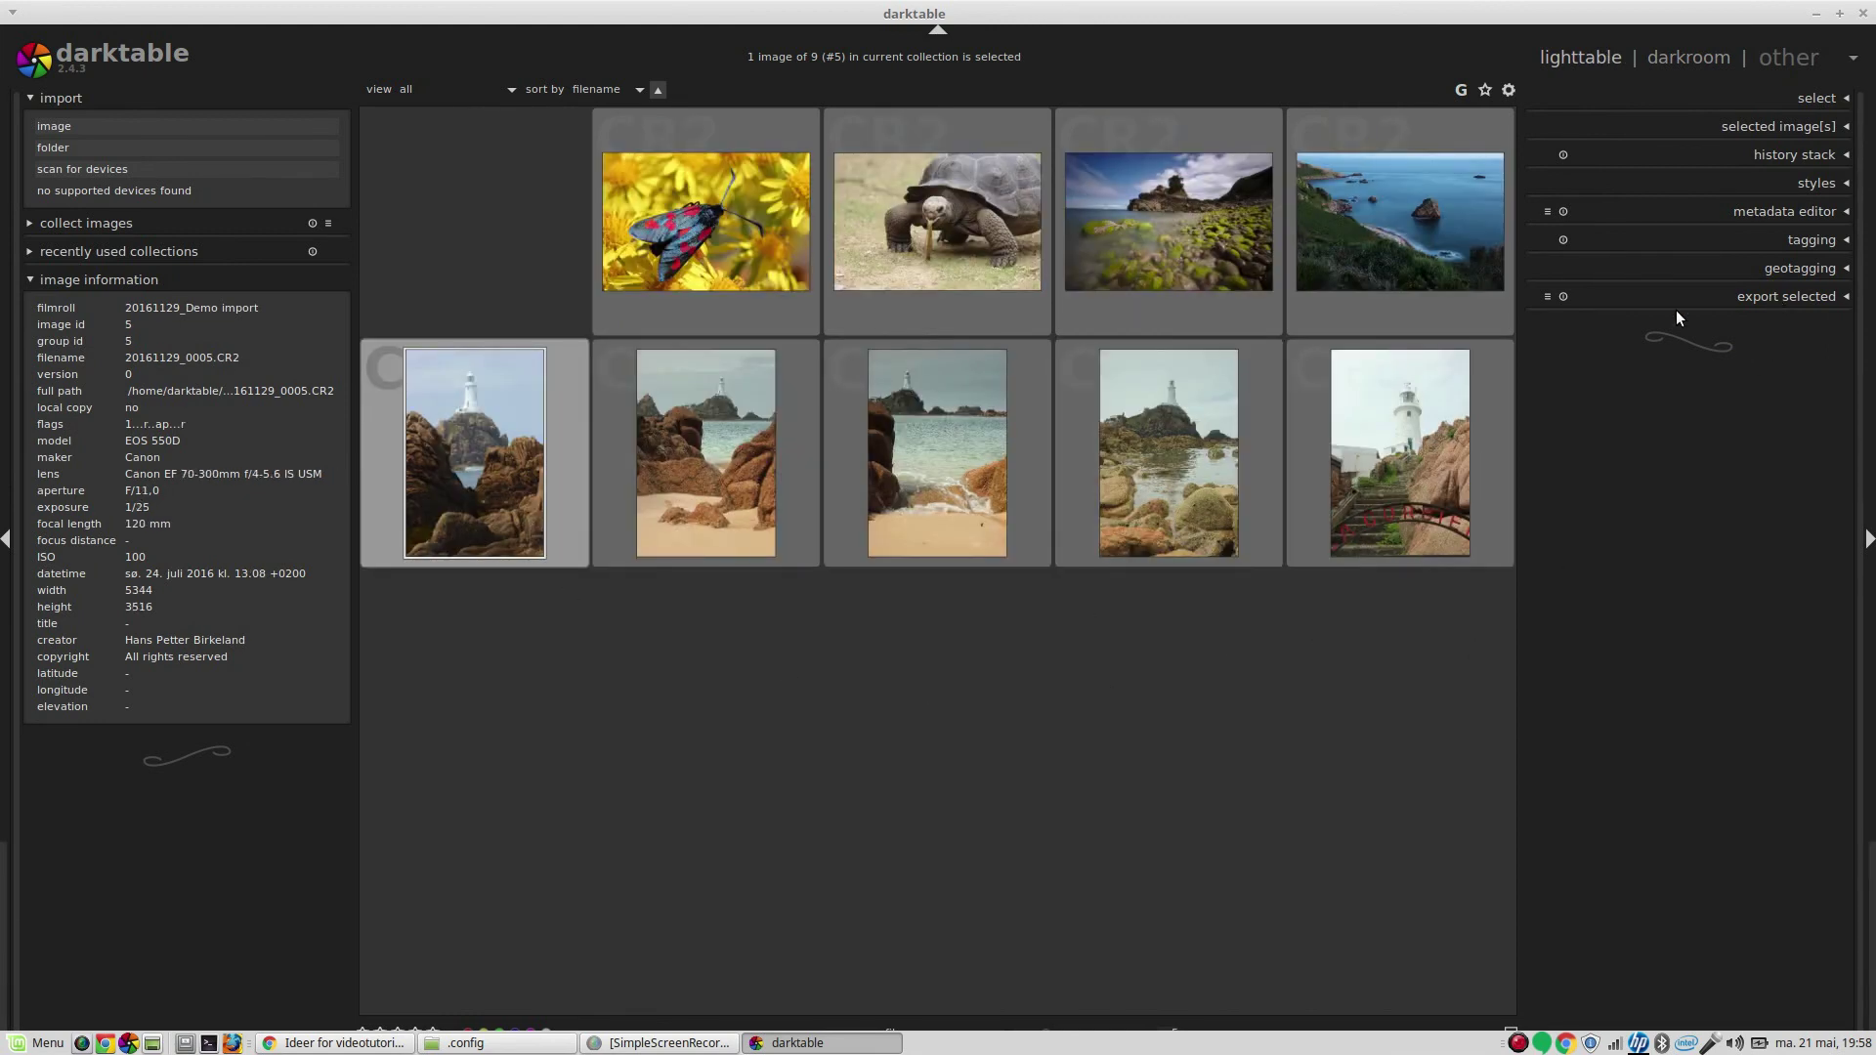
pyautogui.keyDown('ctrl'); pyautogui.click(1186, 223); pyautogui.keyUp('ctrl')
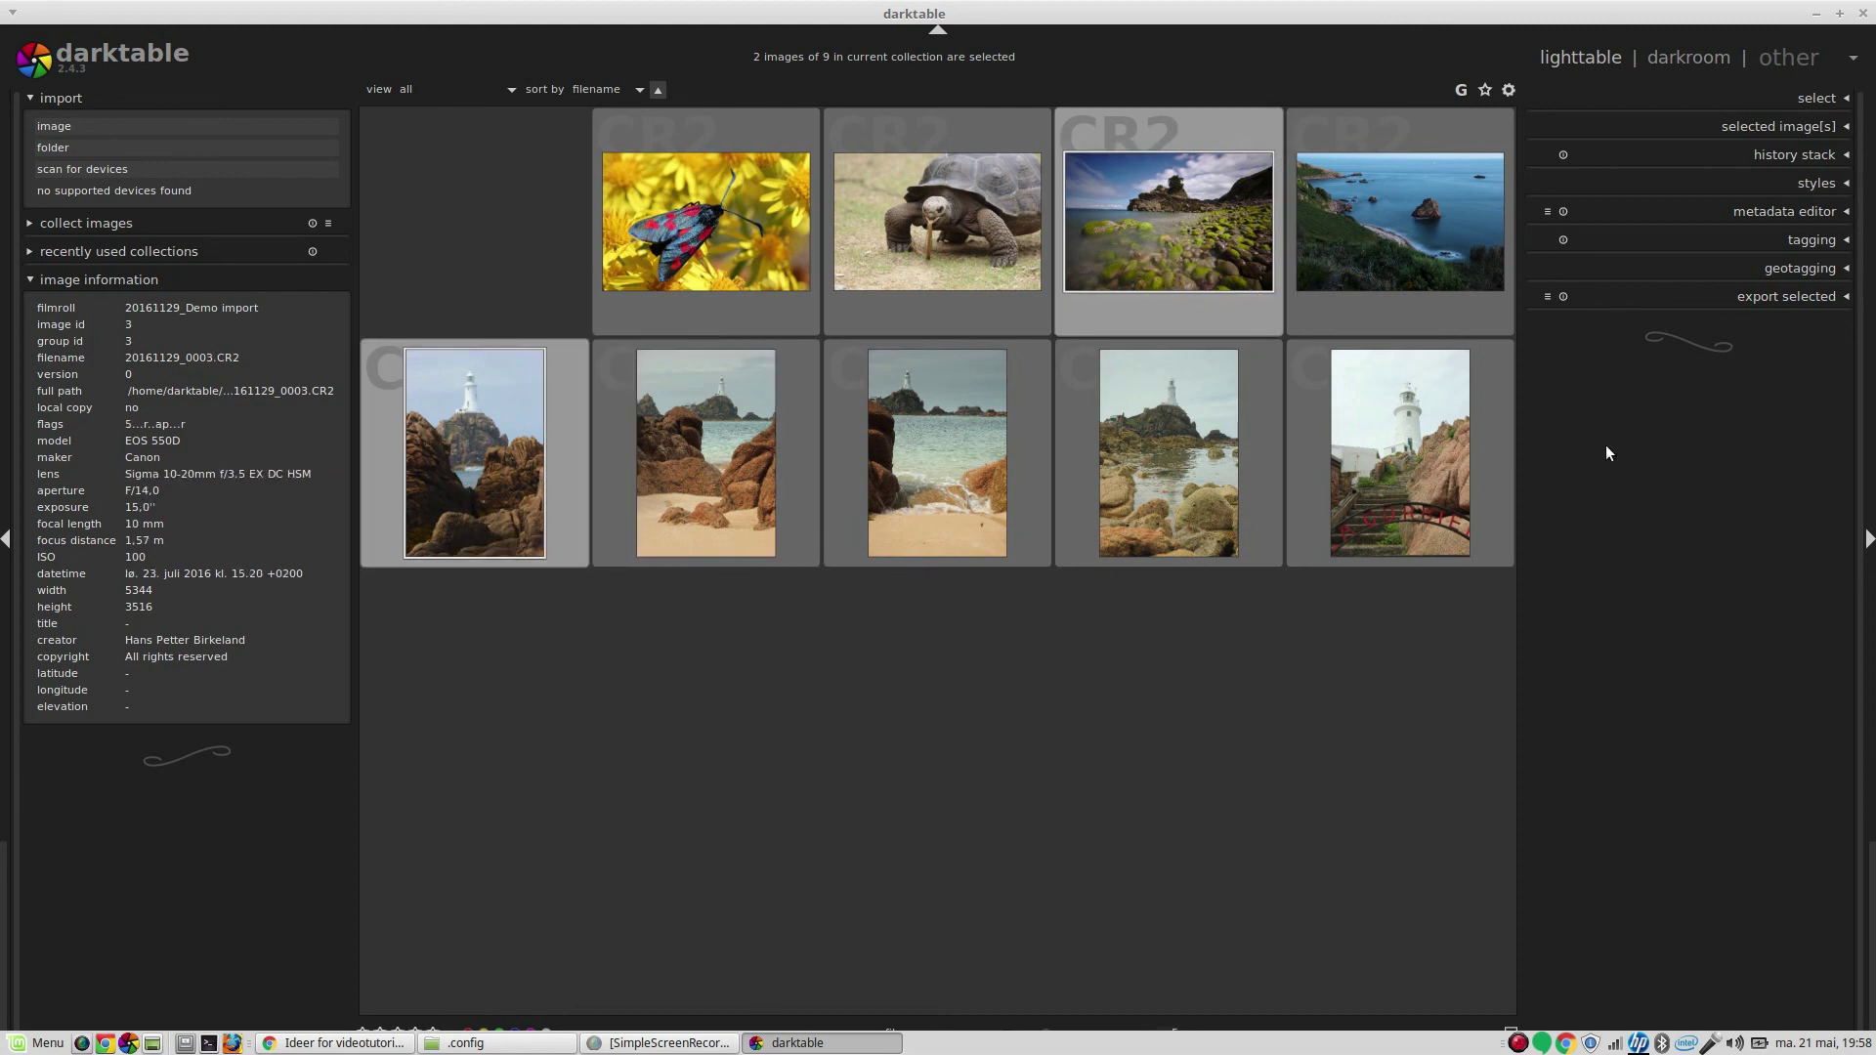
# - Set the export destination to the Bilder/Darktable/20161129_Demo import folder and export the two selected photos
pyautogui.click(1771, 296)
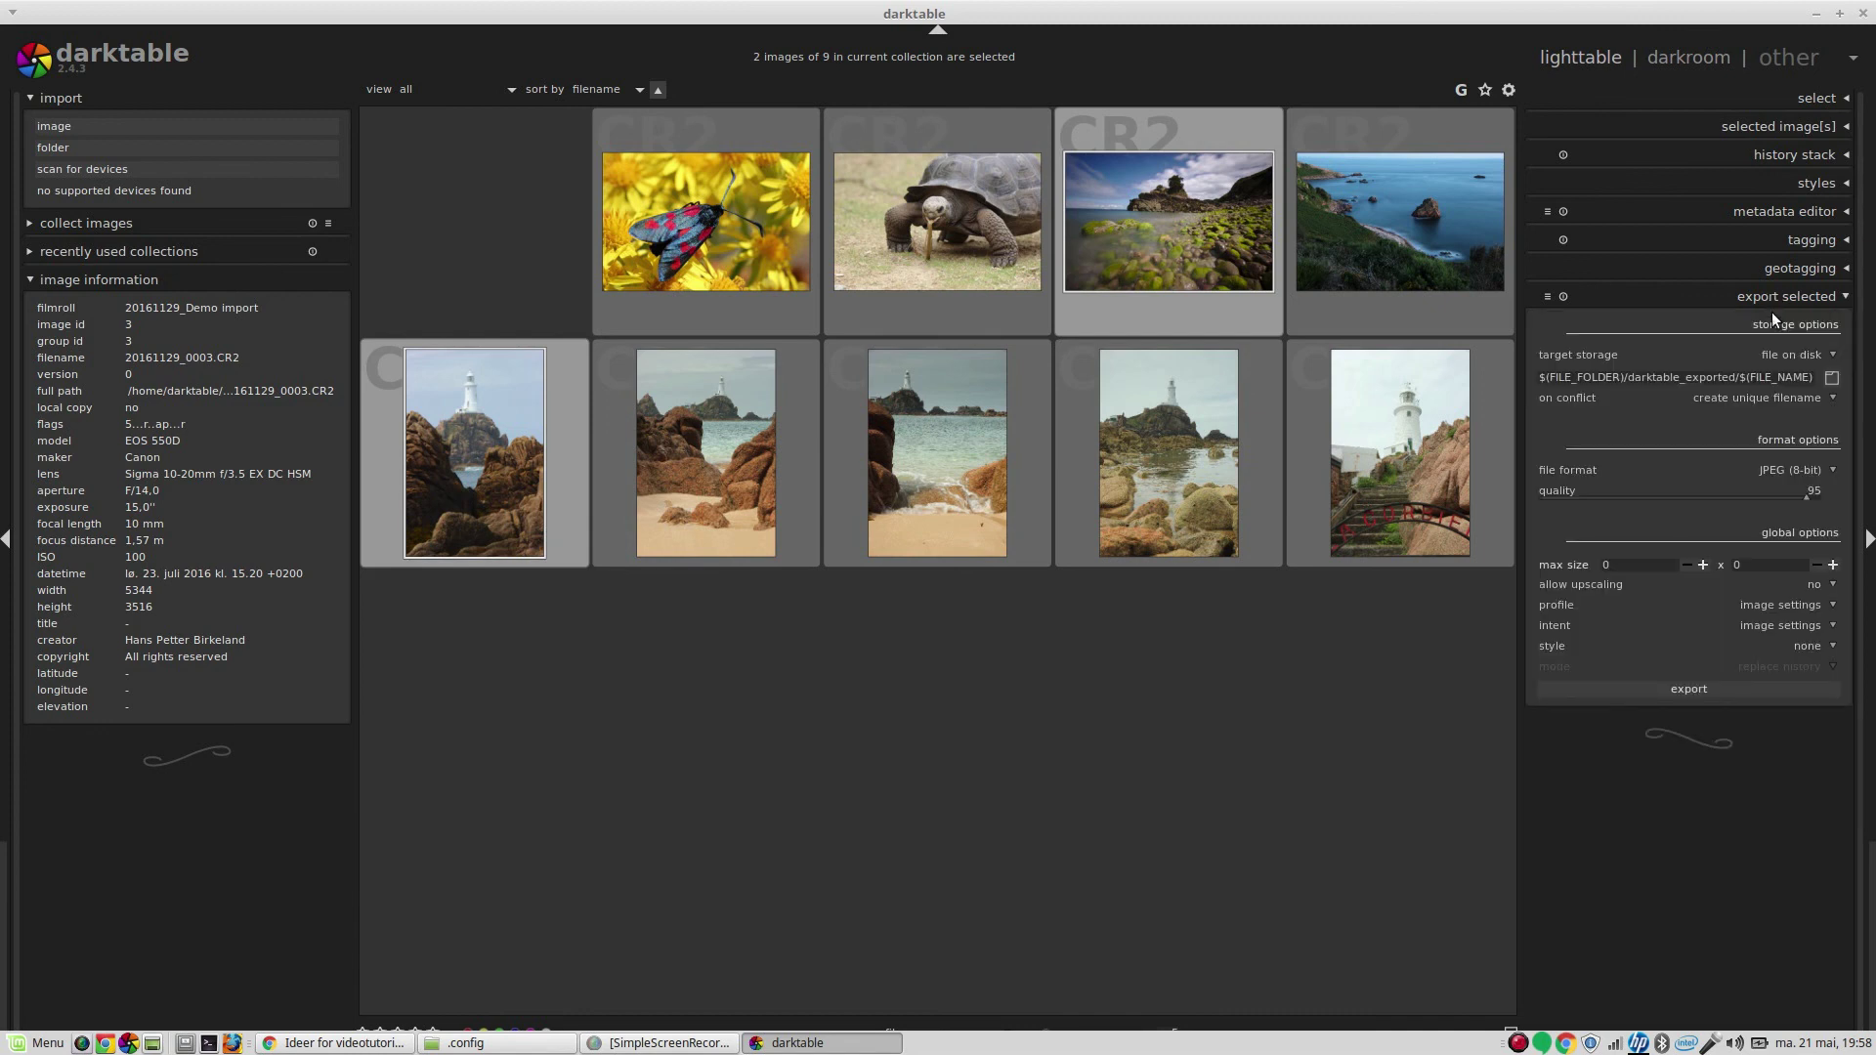
pyautogui.click(1832, 378)
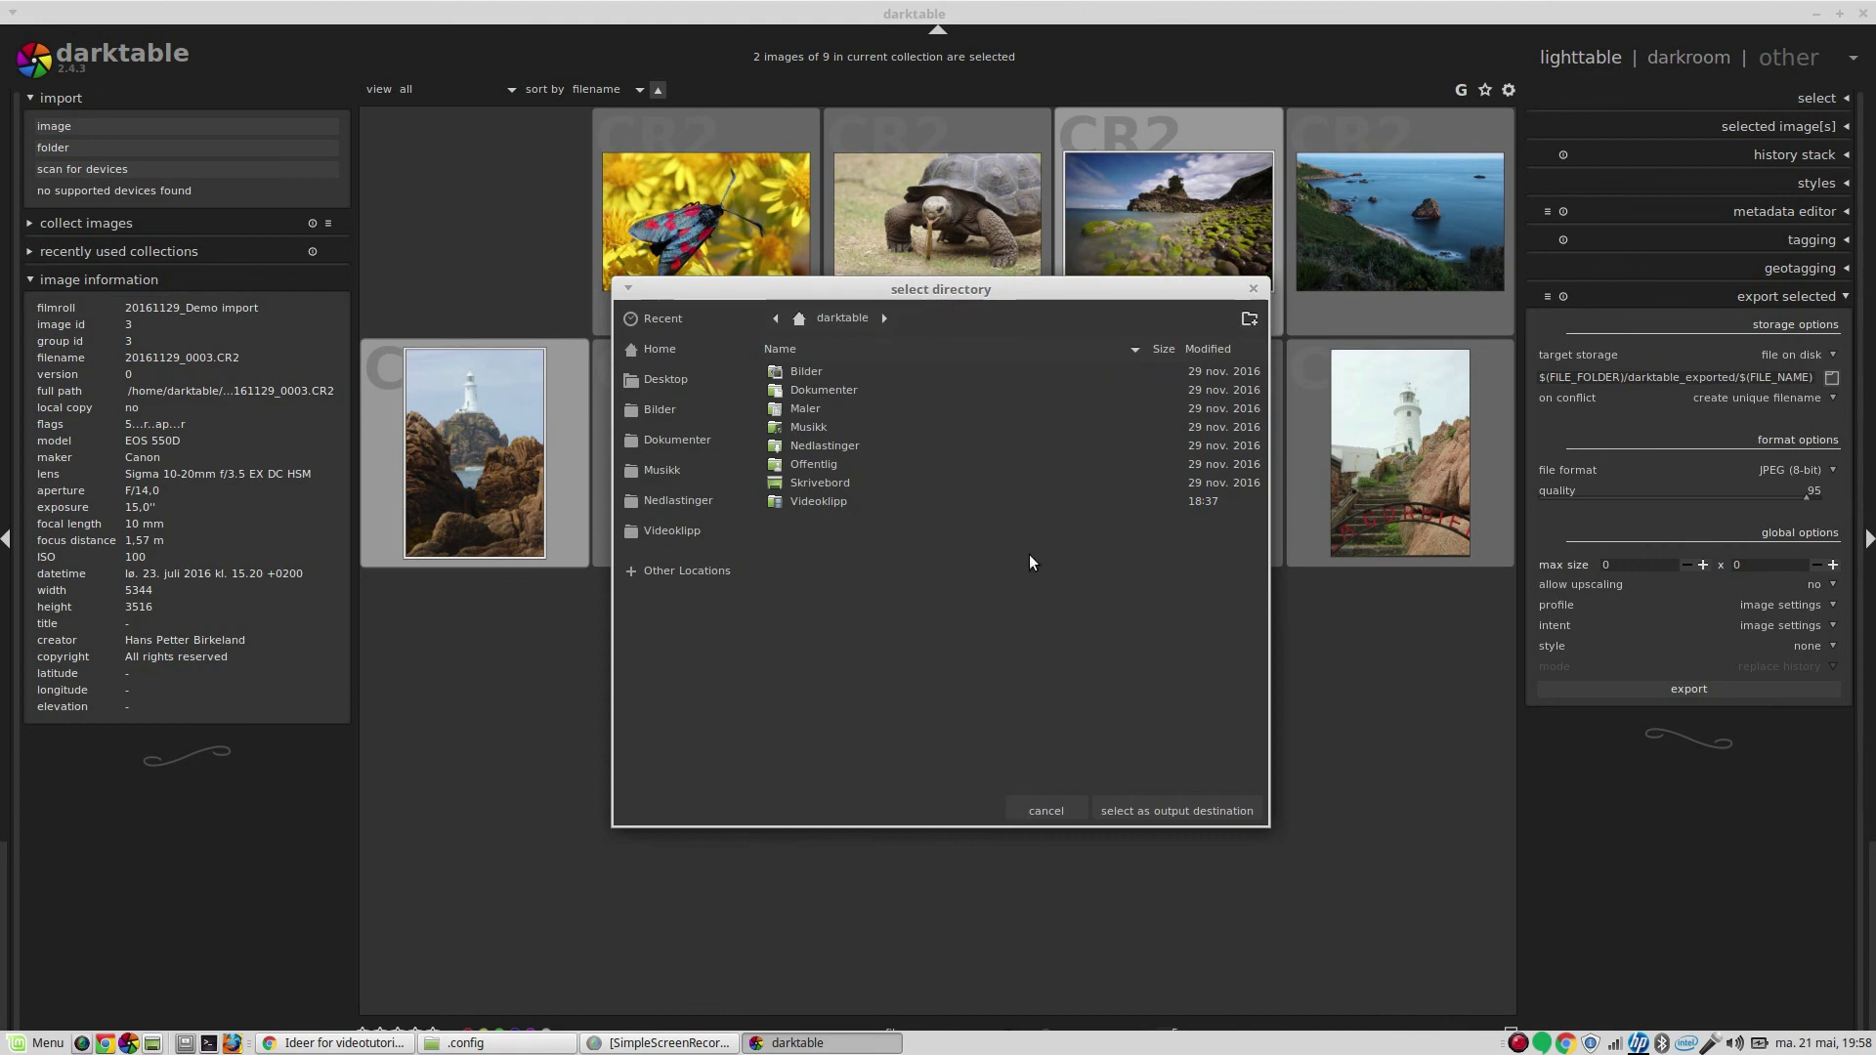
pyautogui.doubleClick(806, 372)
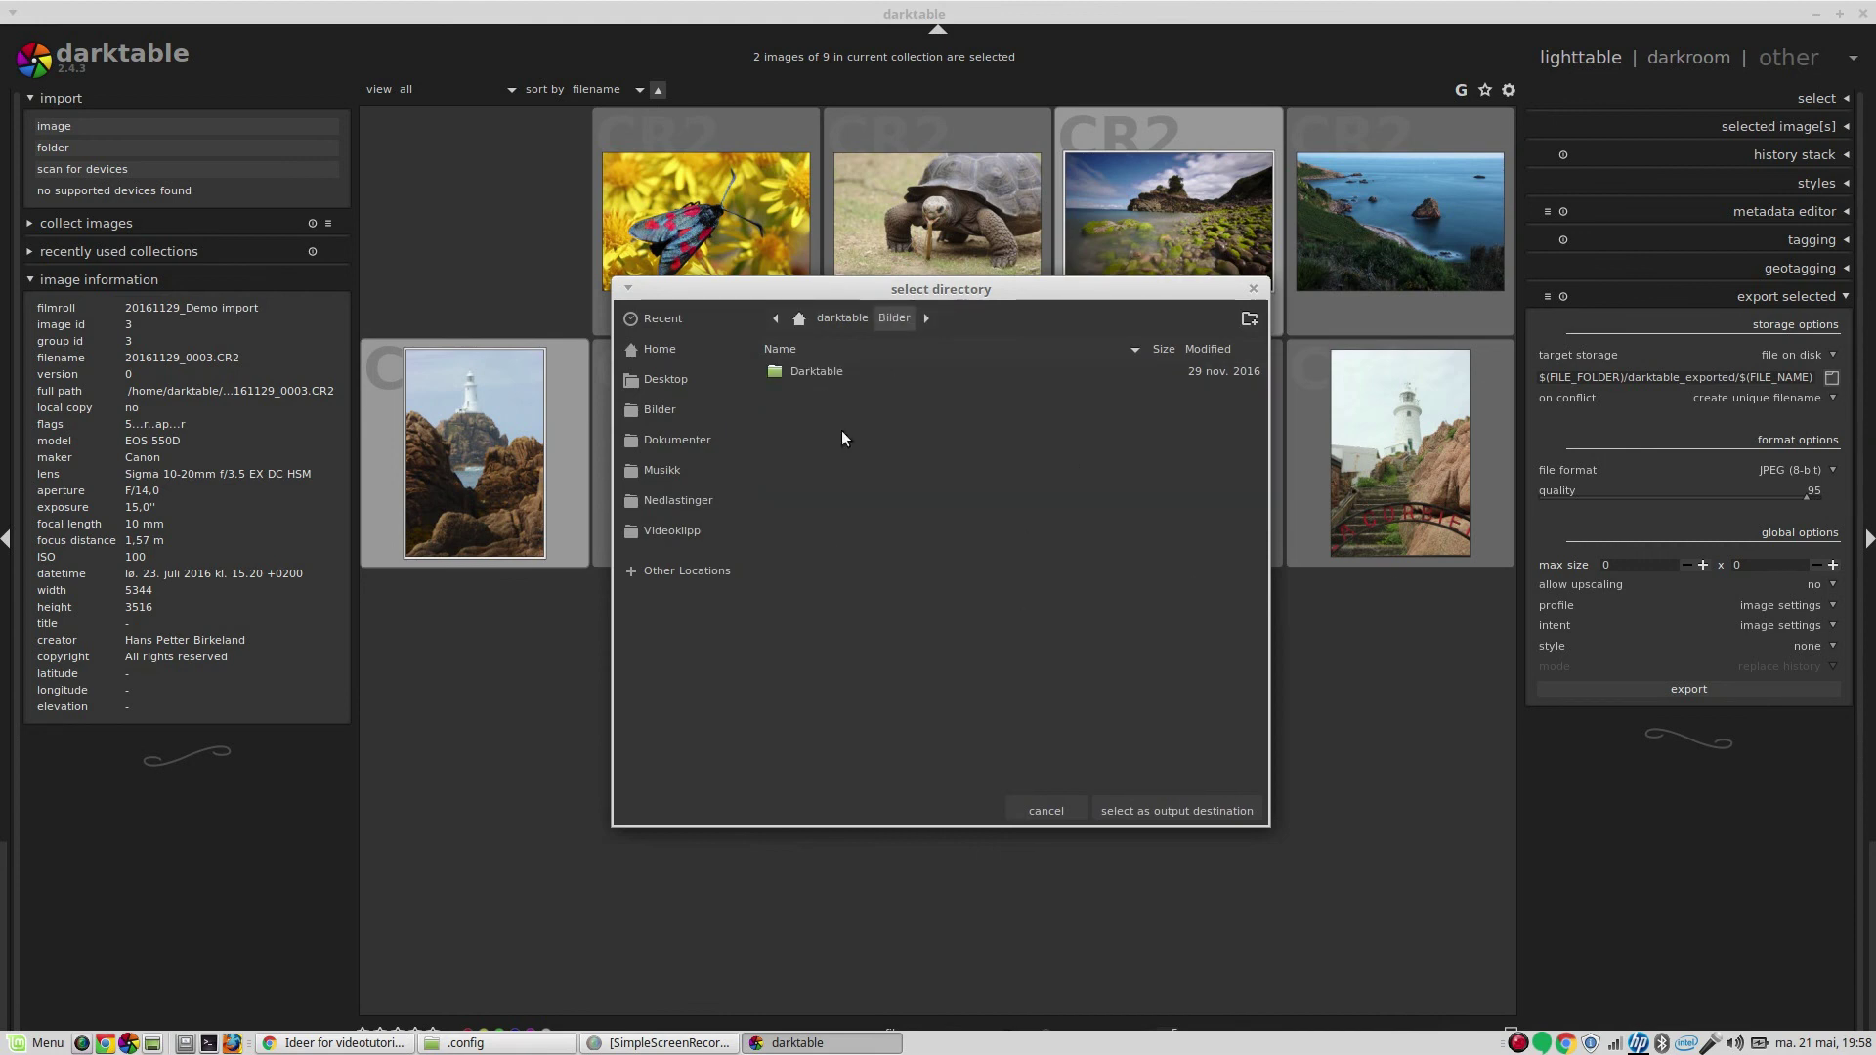
pyautogui.doubleClick(830, 373)
pyautogui.doubleClick(831, 373)
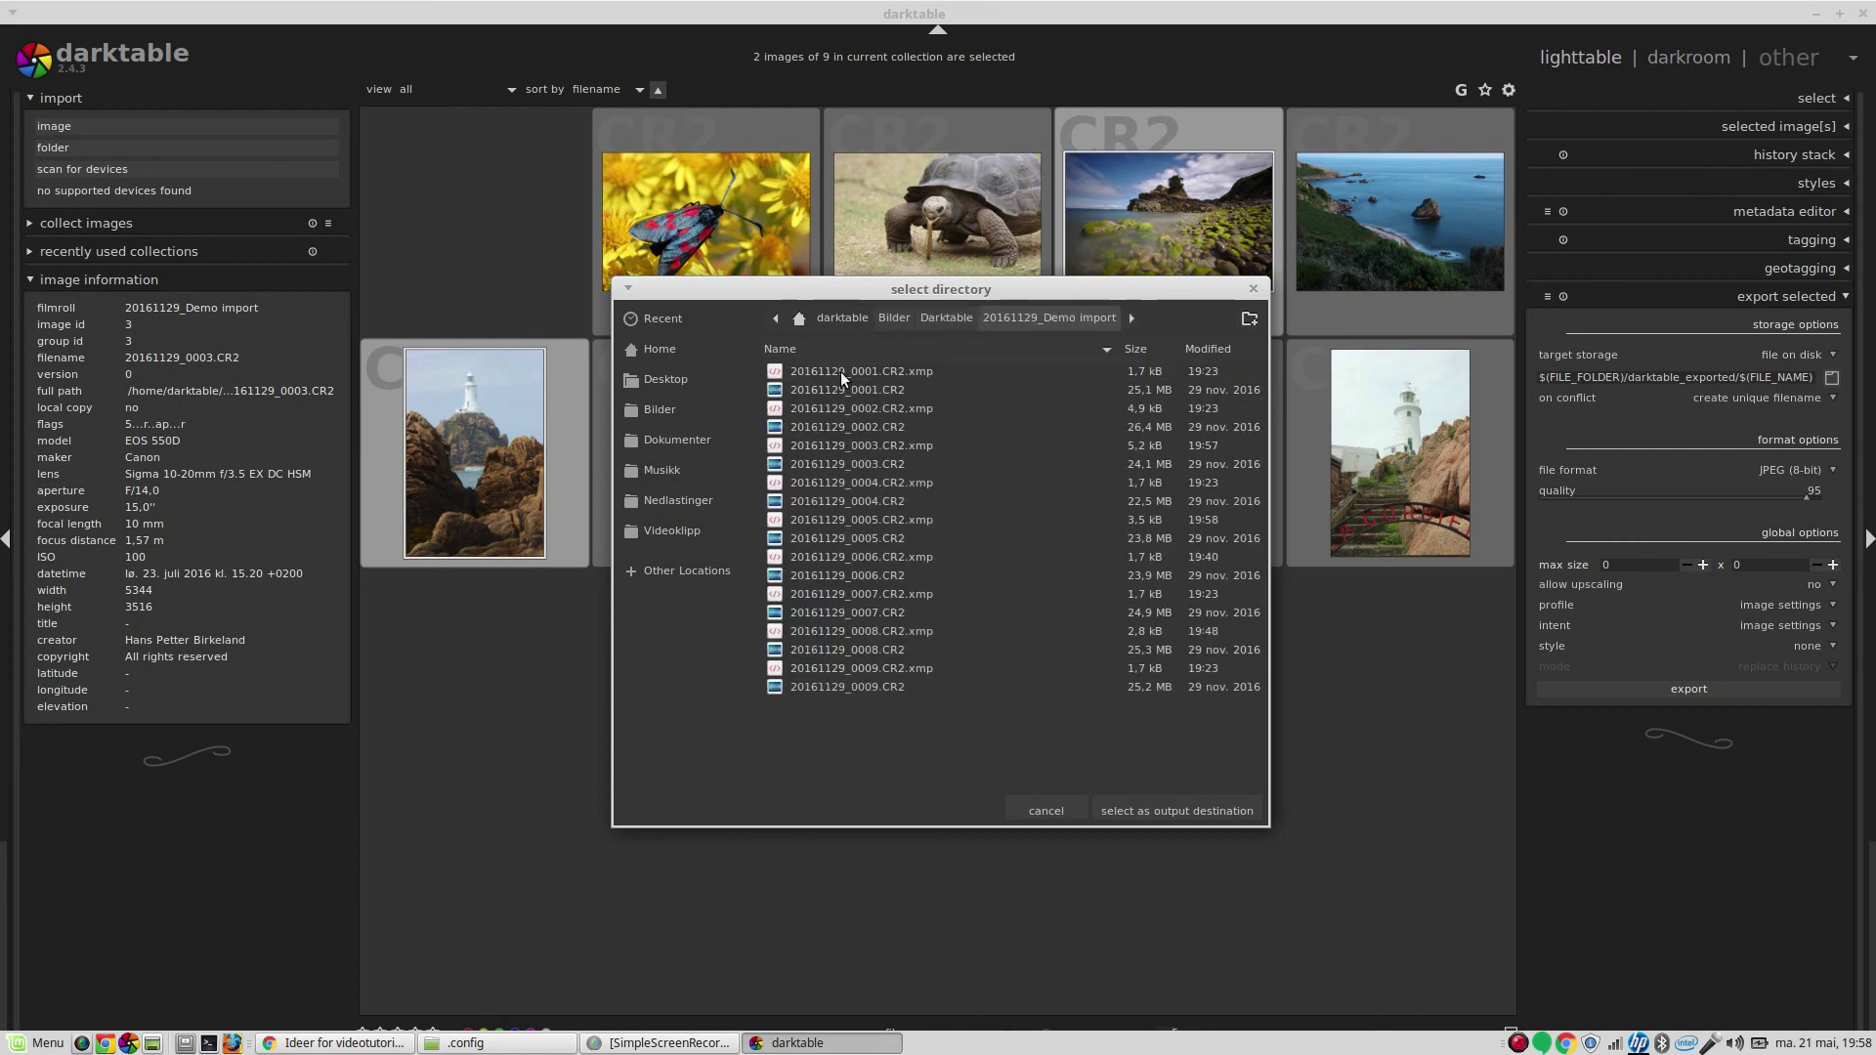
pyautogui.click(1175, 807)
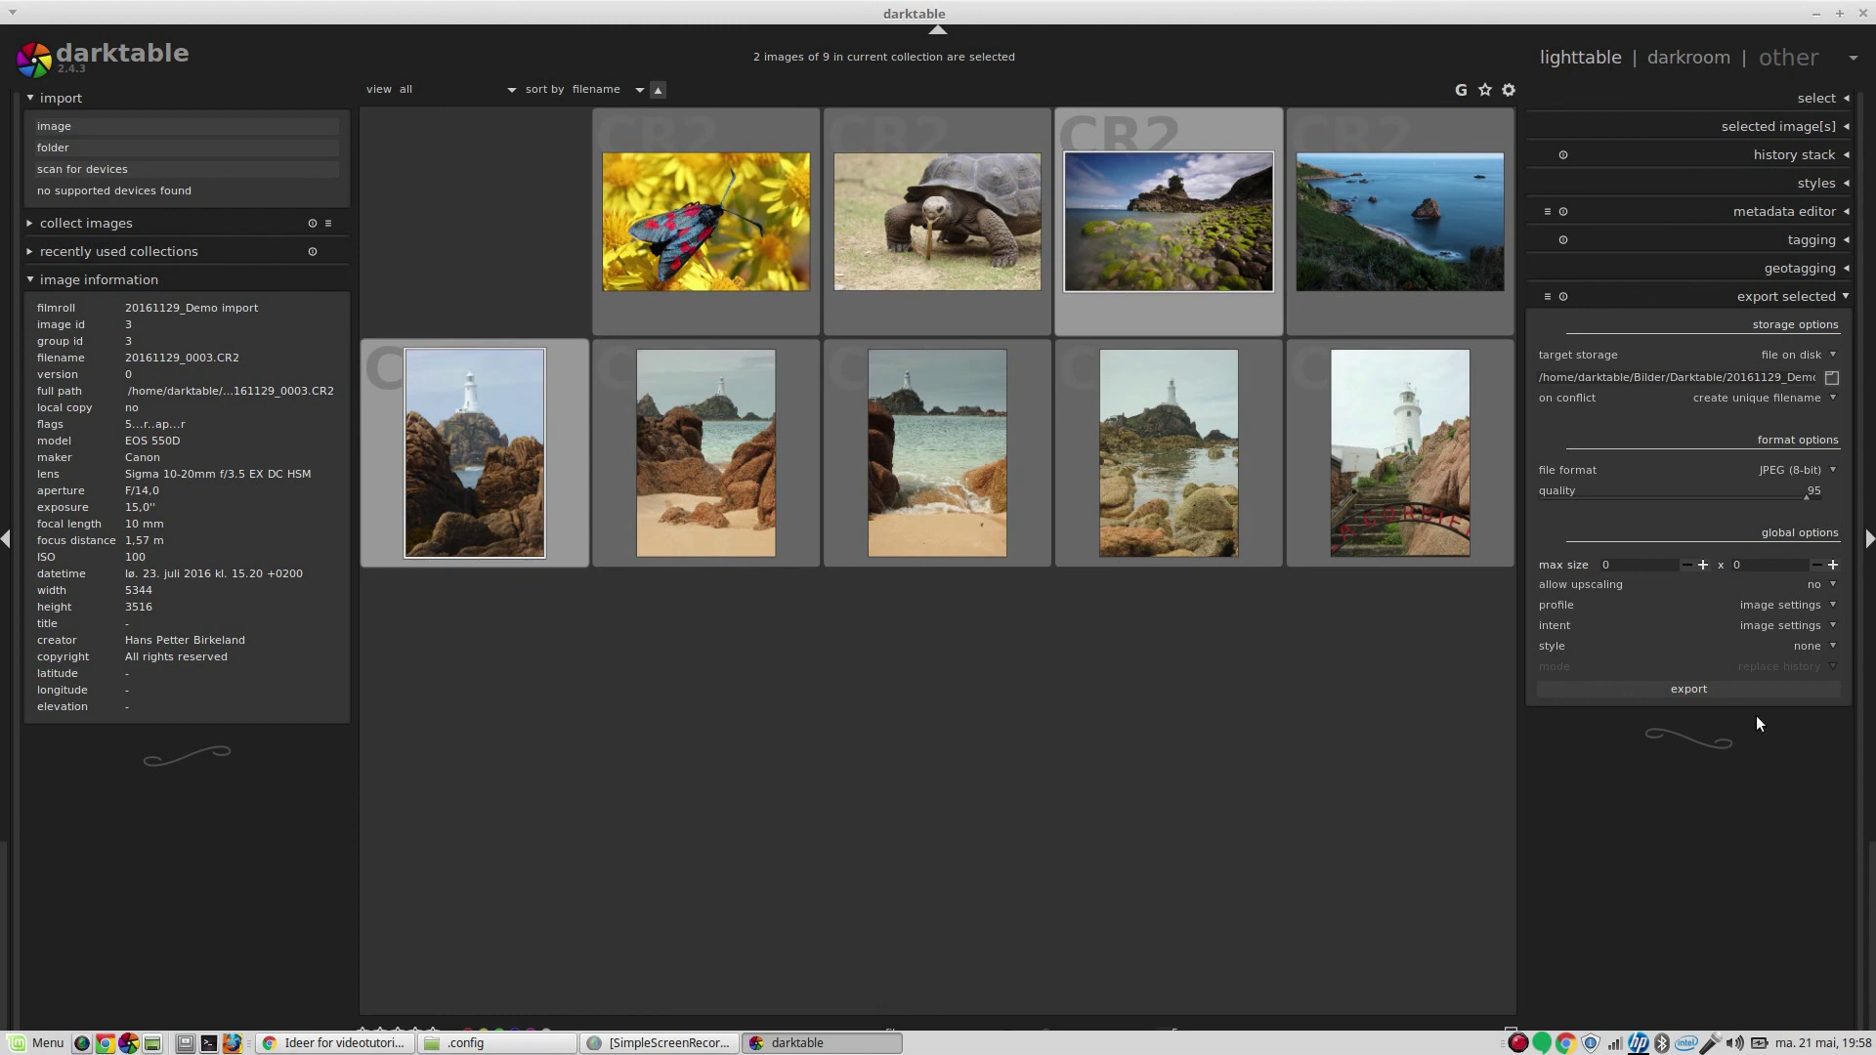
pyautogui.click(1690, 689)
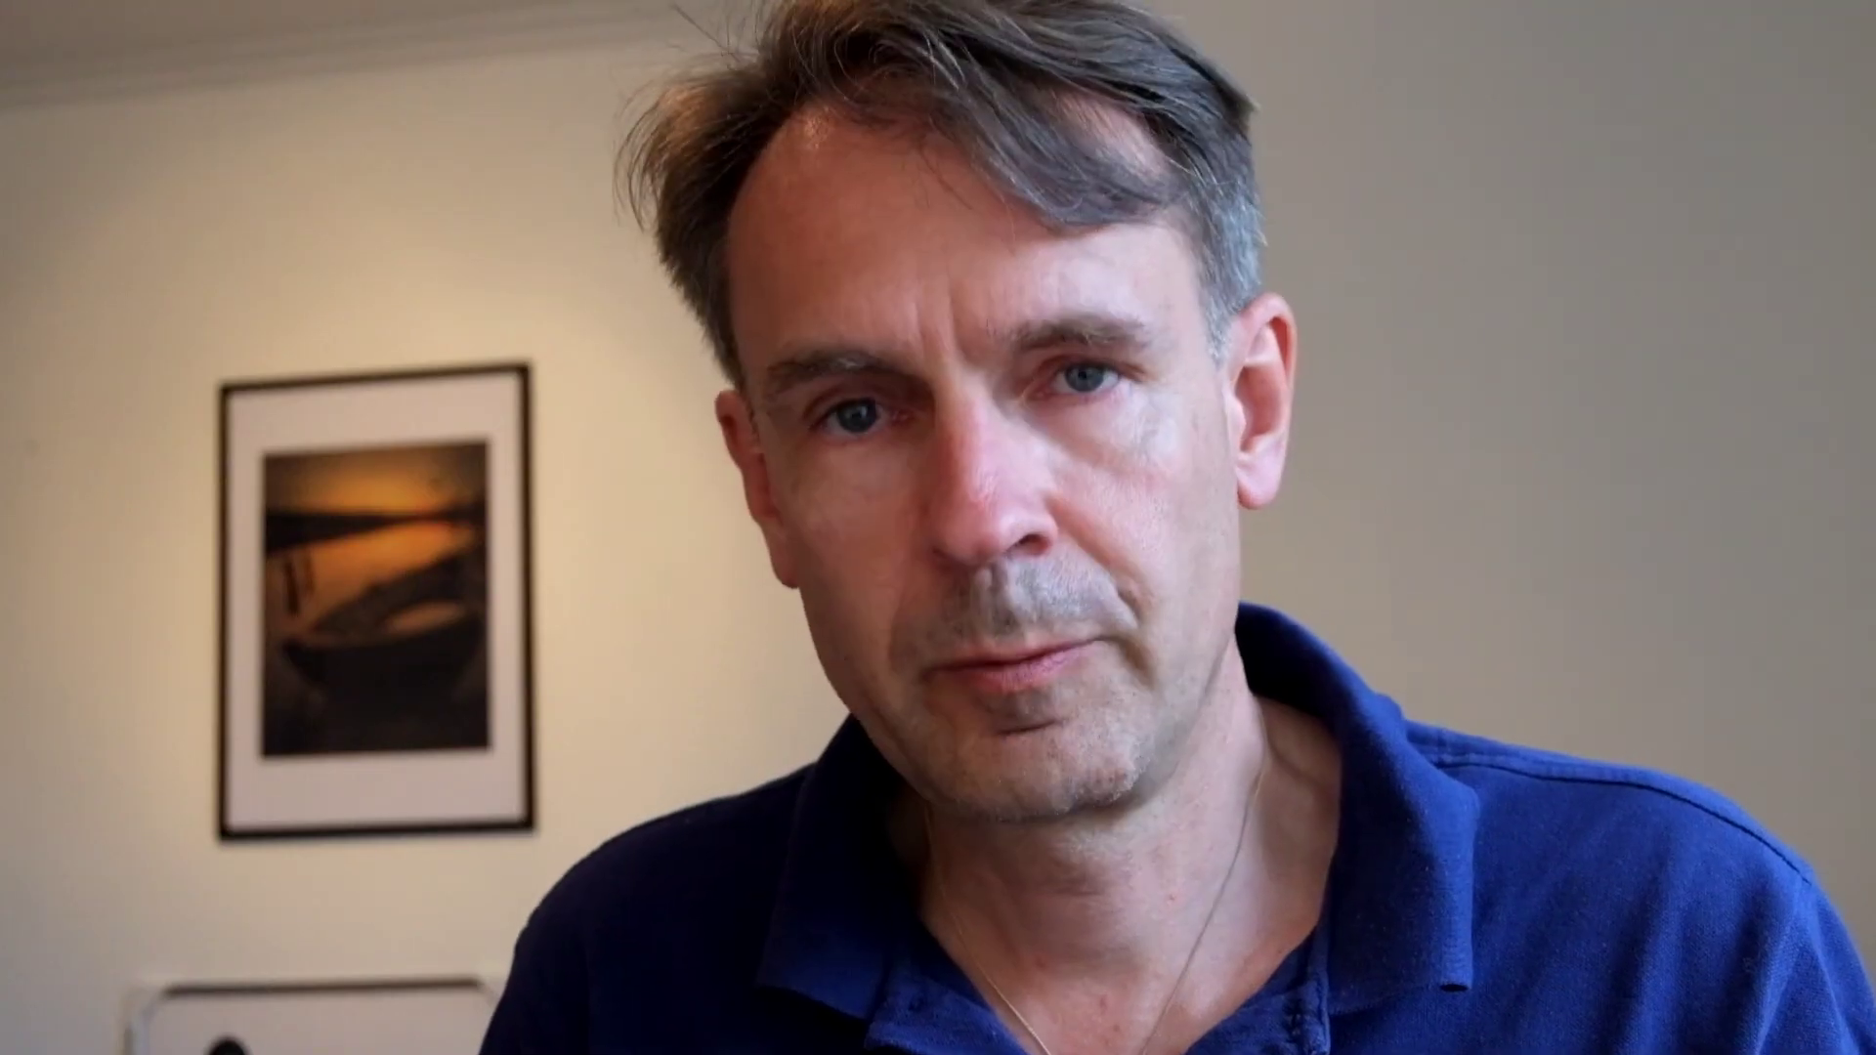